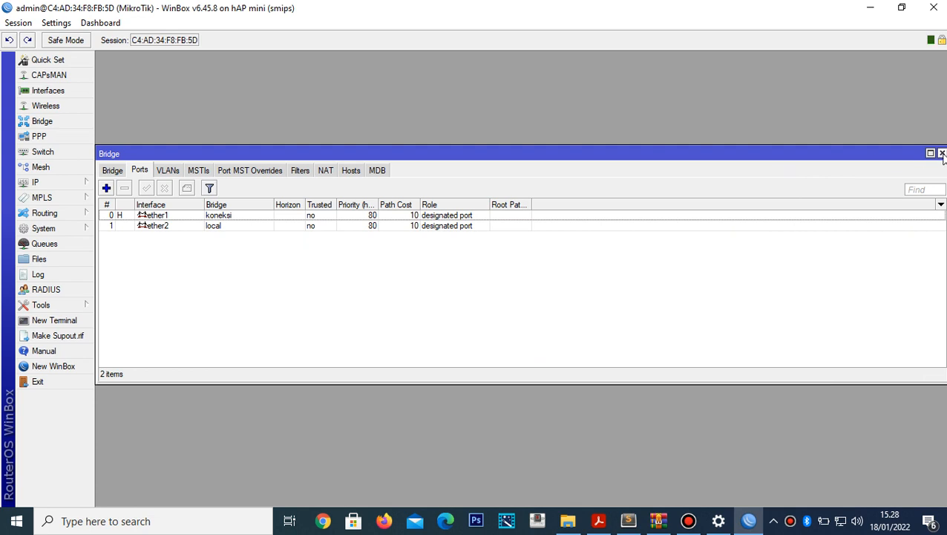
# - Add a third bridge named hotspot next to the koneksi and local bridges
pyautogui.click(941, 154)
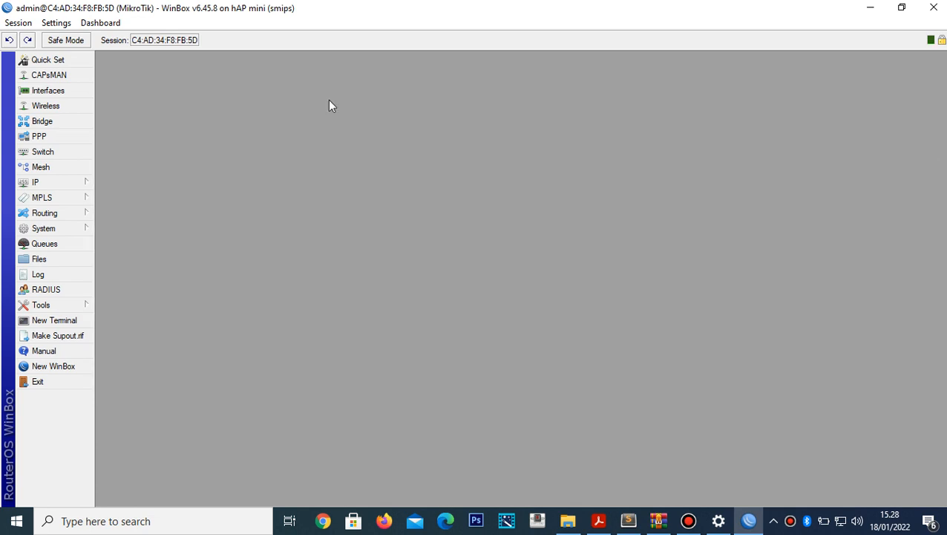
pyautogui.click(72, 126)
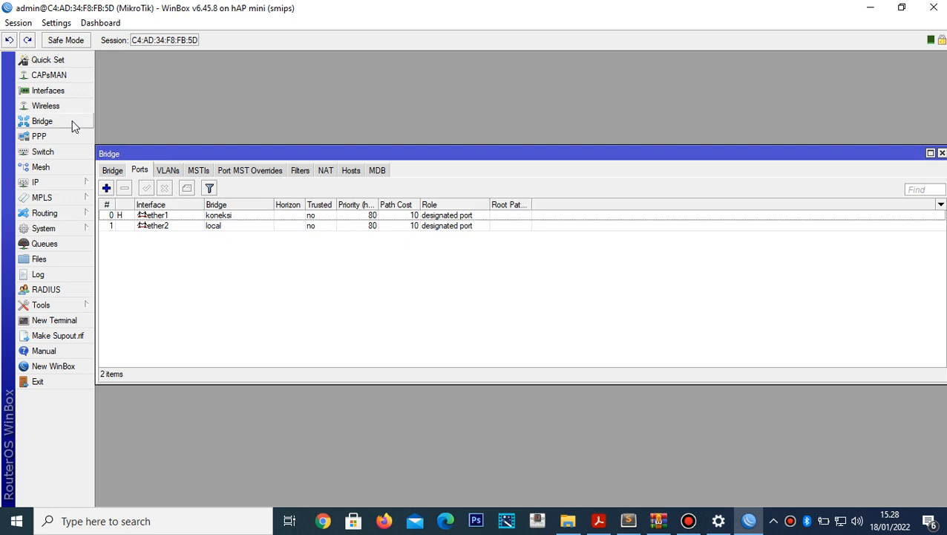
pyautogui.click(112, 170)
pyautogui.click(106, 187)
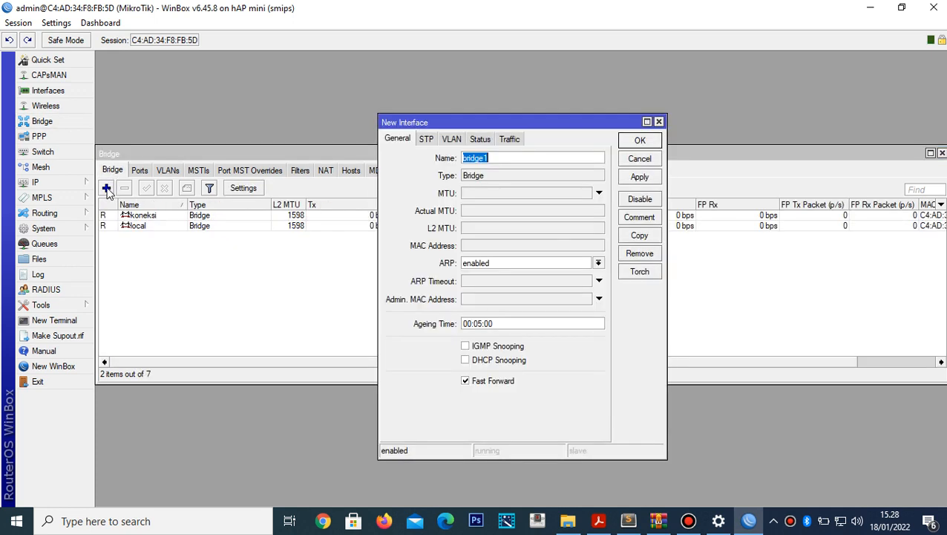
pyautogui.write('hotspot')
pyautogui.click(637, 178)
pyautogui.click(632, 142)
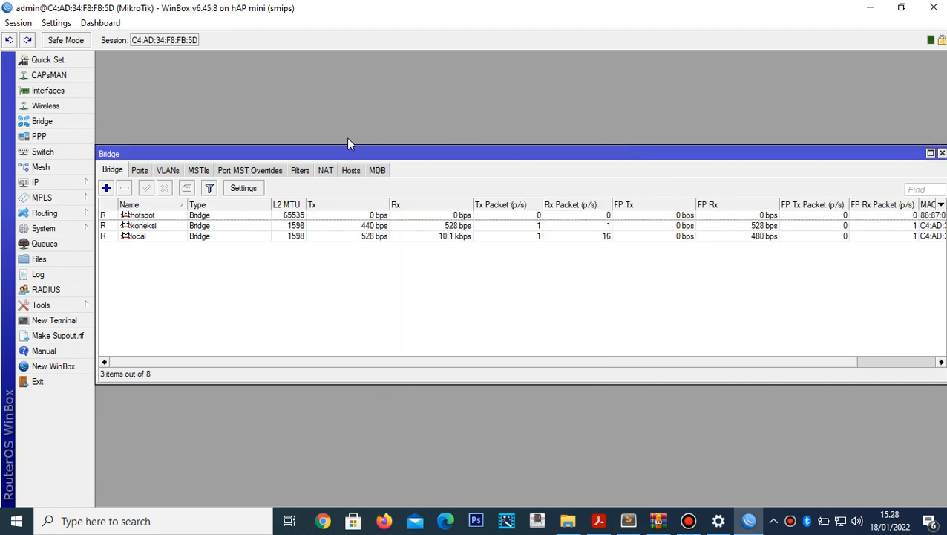
# - Add a bridge port with interface ether3 on the hotspot bridge
pyautogui.click(142, 172)
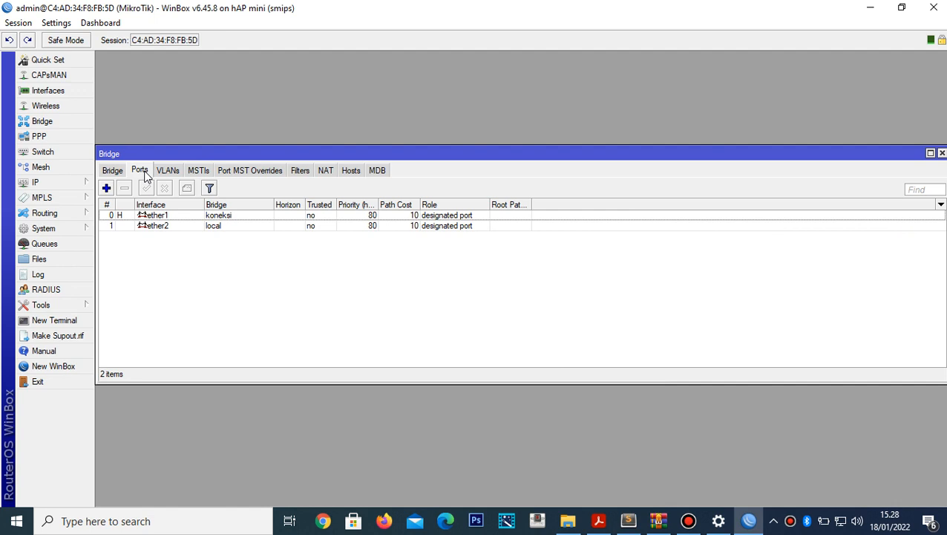
pyautogui.click(106, 188)
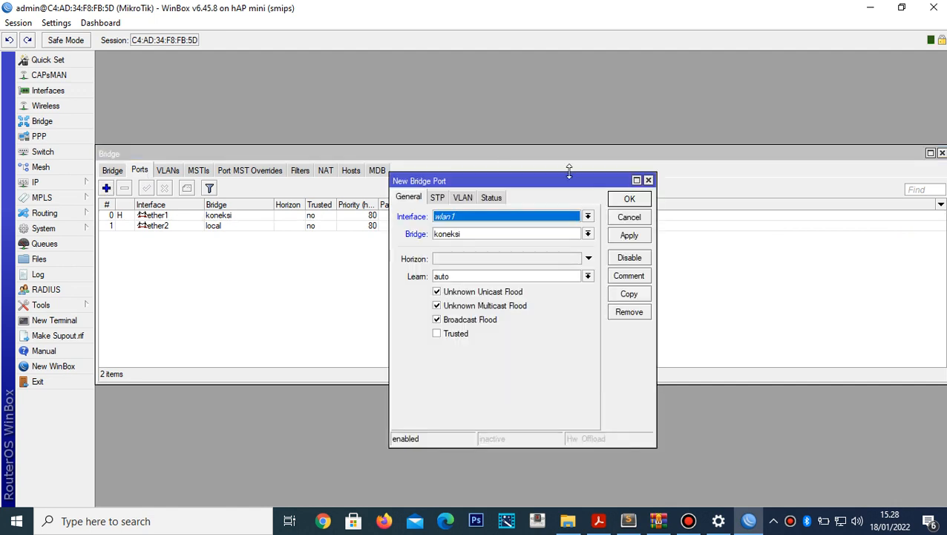
pyautogui.click(588, 216)
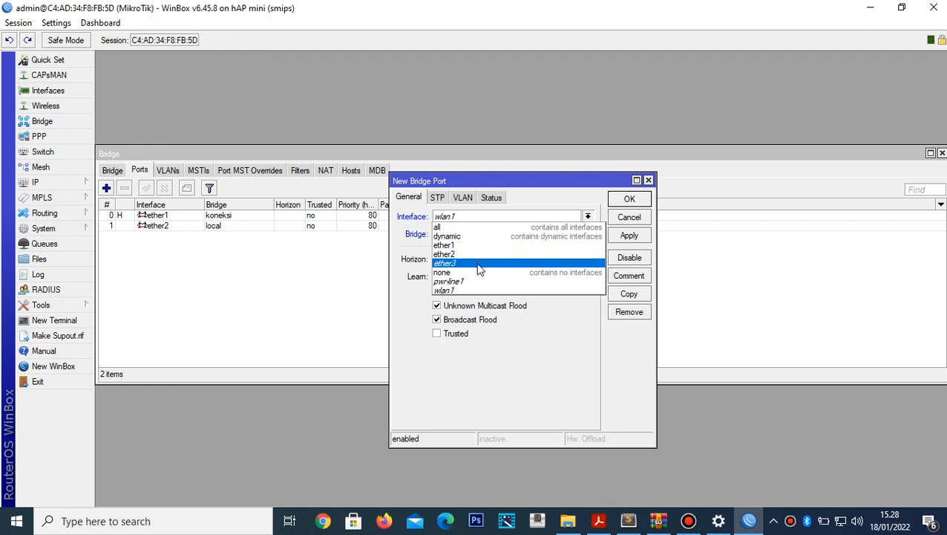
pyautogui.click(479, 268)
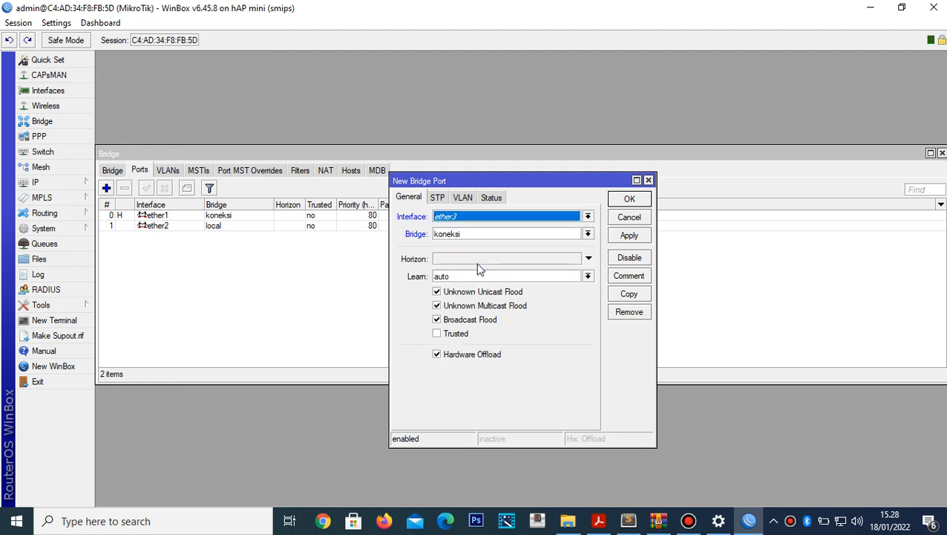
pyautogui.click(586, 236)
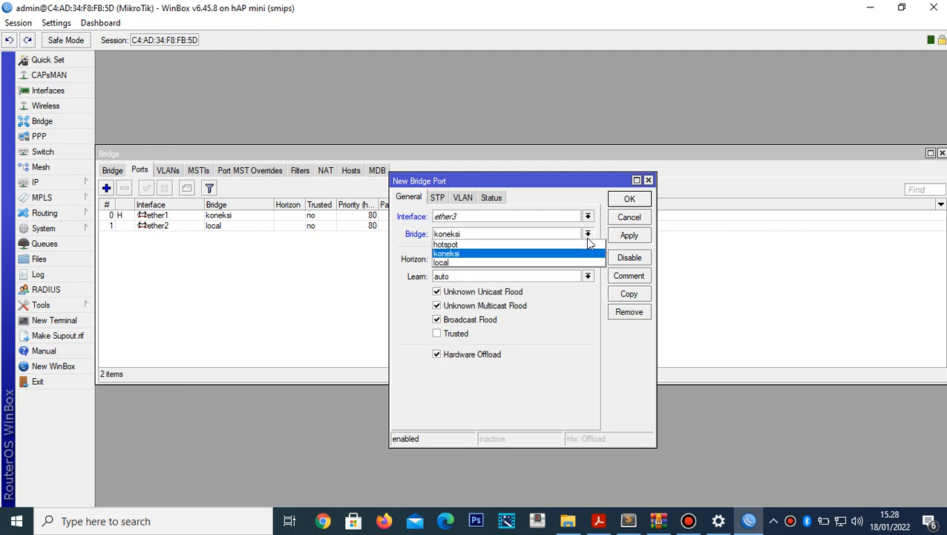
pyautogui.click(548, 245)
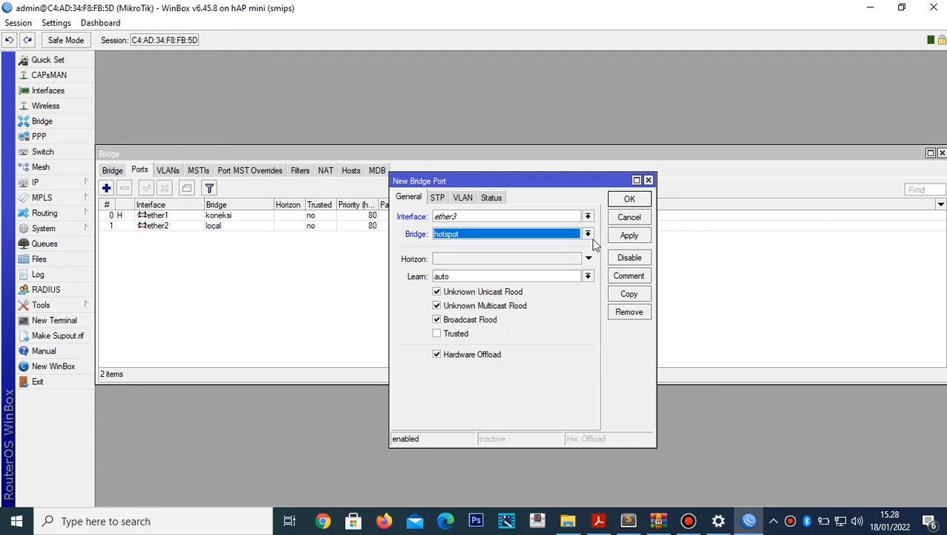
pyautogui.click(631, 234)
pyautogui.click(630, 201)
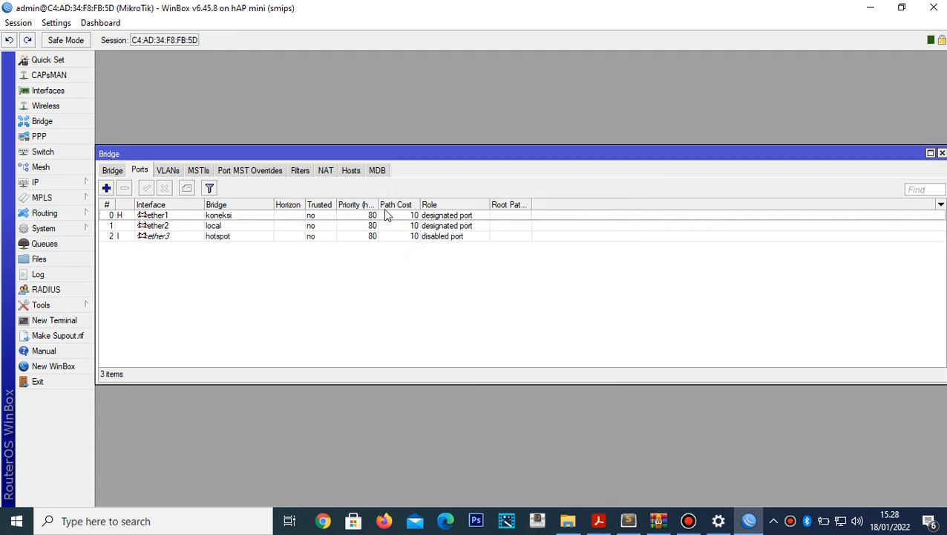
# - Open the IP > Addresses list, then switch to the topology PDF in Acrobat Reader
pyautogui.click(57, 187)
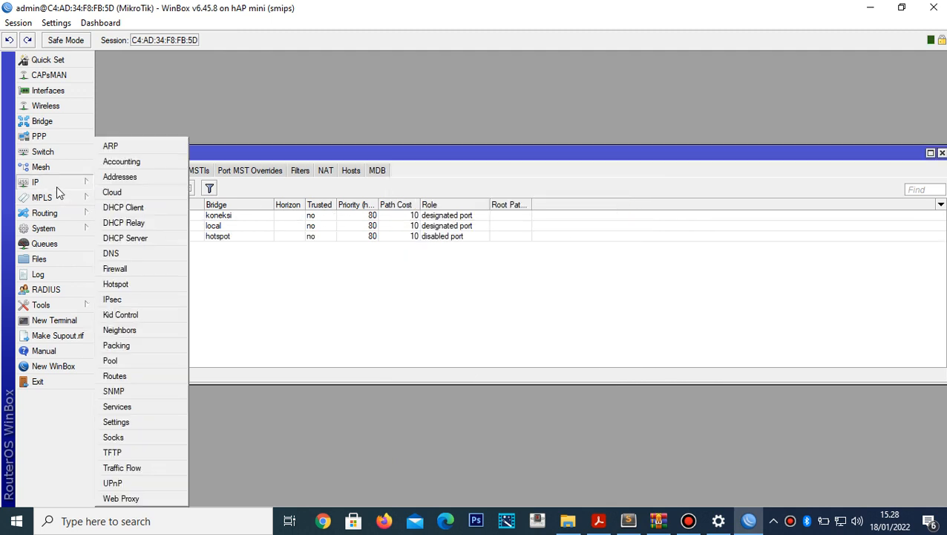
pyautogui.click(121, 177)
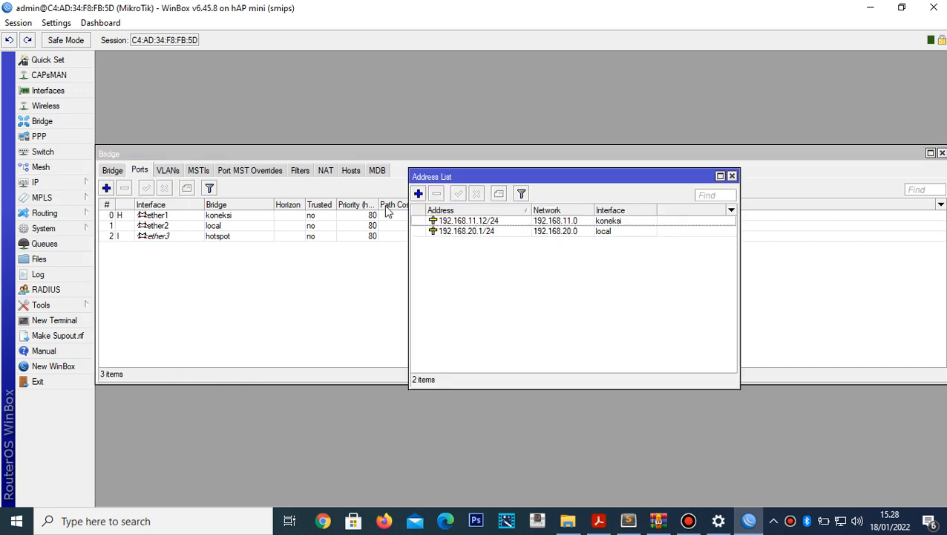
pyautogui.click(598, 520)
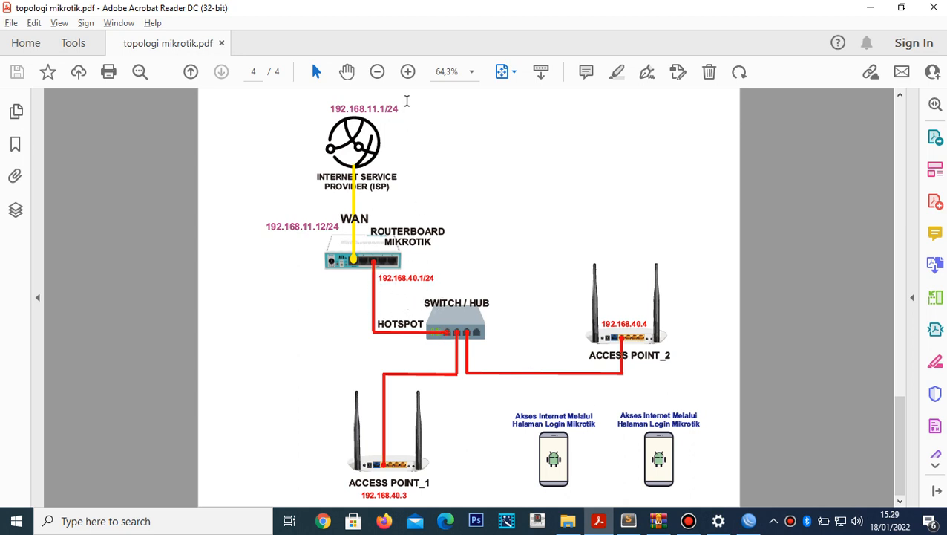
# - Zoom the topology diagram to 125%, scroll to the switch/hub, then return to WinBox's address list
pyautogui.click(409, 74)
pyautogui.click(409, 77)
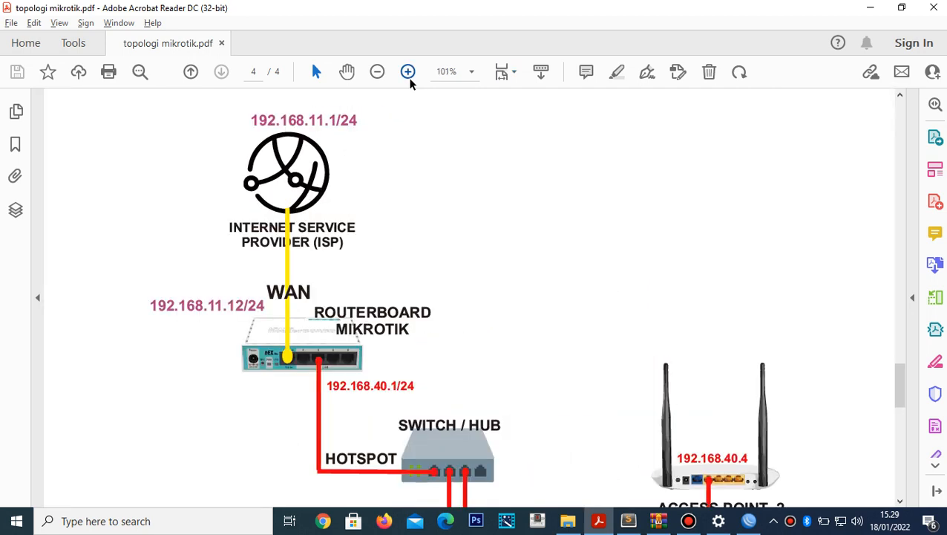
pyautogui.click(409, 77)
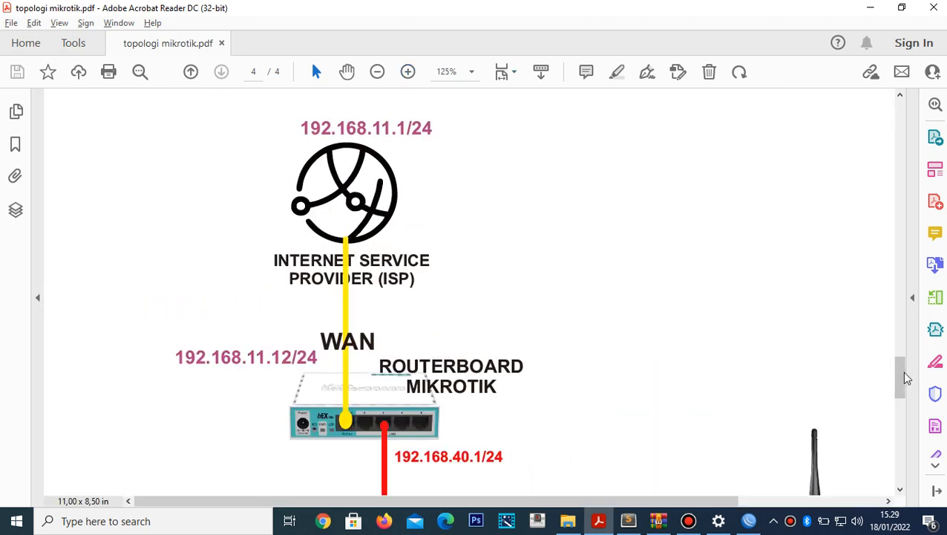
pyautogui.moveTo(905, 374); pyautogui.dragTo(903, 416)
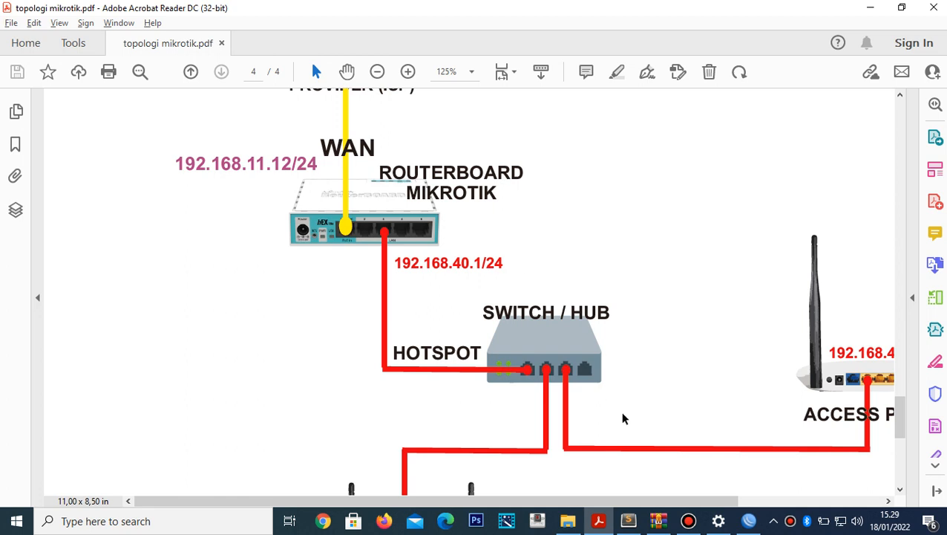
pyautogui.click(748, 521)
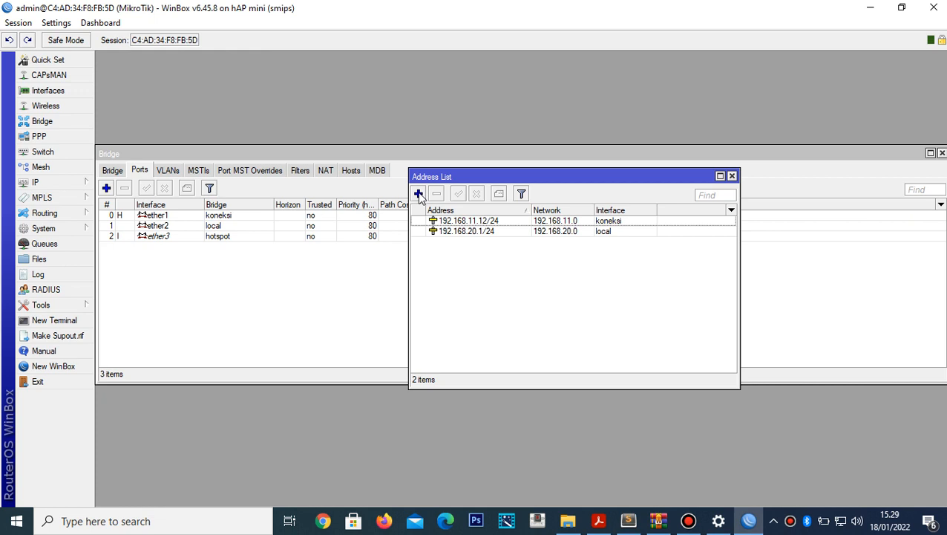
# - Add the IP address 192.168.40.1/24 on the hotspot interface
pyautogui.click(419, 194)
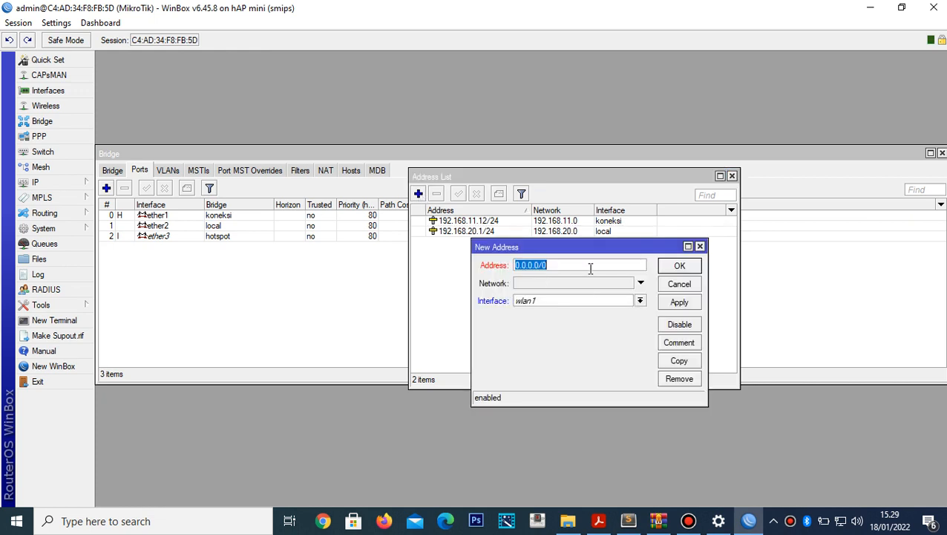
pyautogui.write('192.168.40')
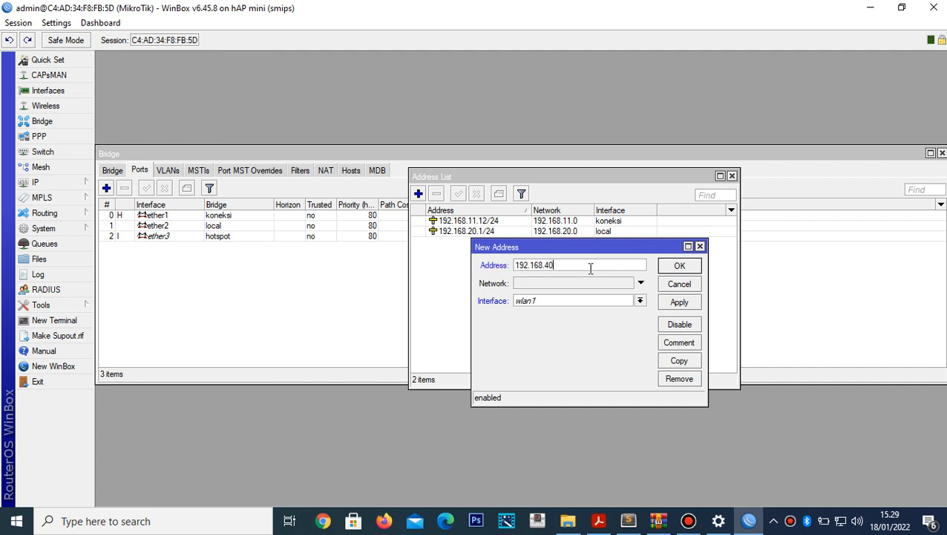
pyautogui.write('.1/24')
pyautogui.click(640, 301)
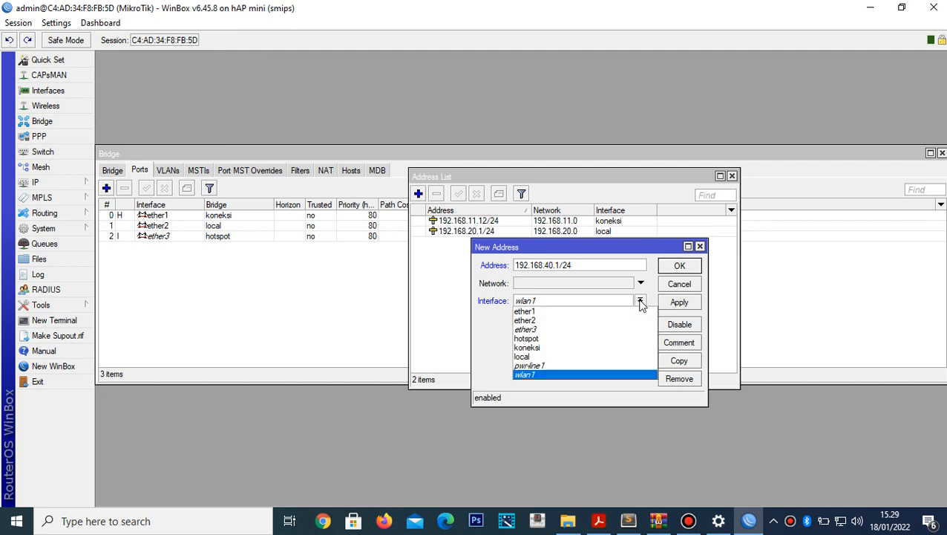
pyautogui.click(565, 339)
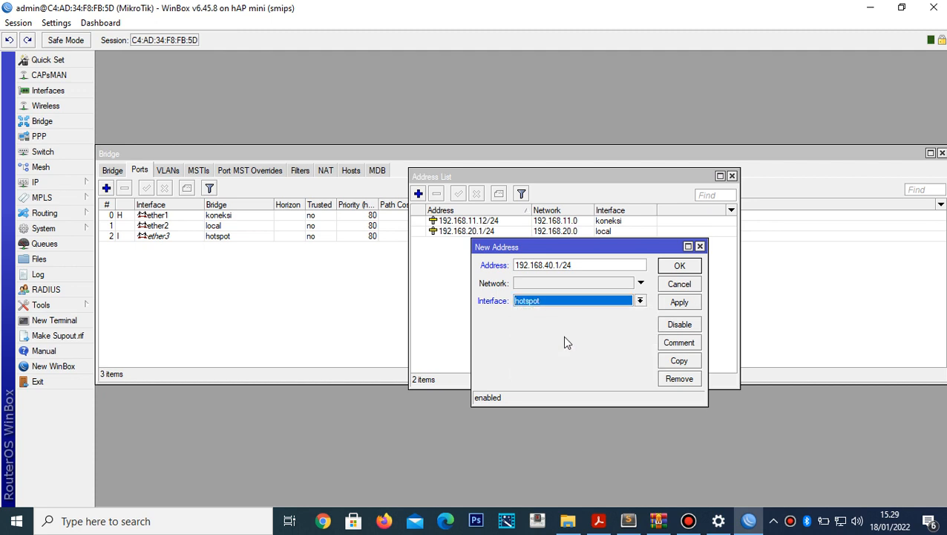
pyautogui.click(678, 305)
pyautogui.click(684, 268)
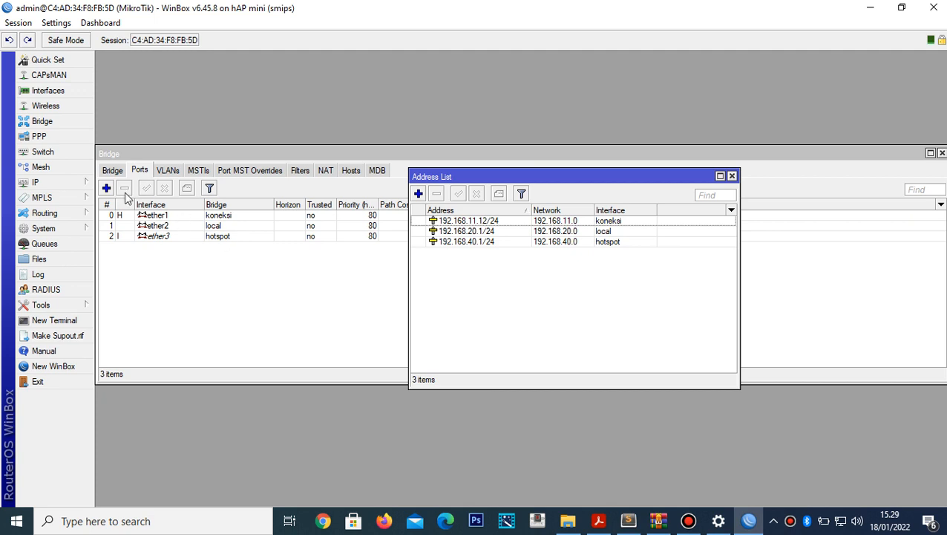
# - Open IP > Hotspot on its Servers list and widen the window to show every section
pyautogui.click(74, 186)
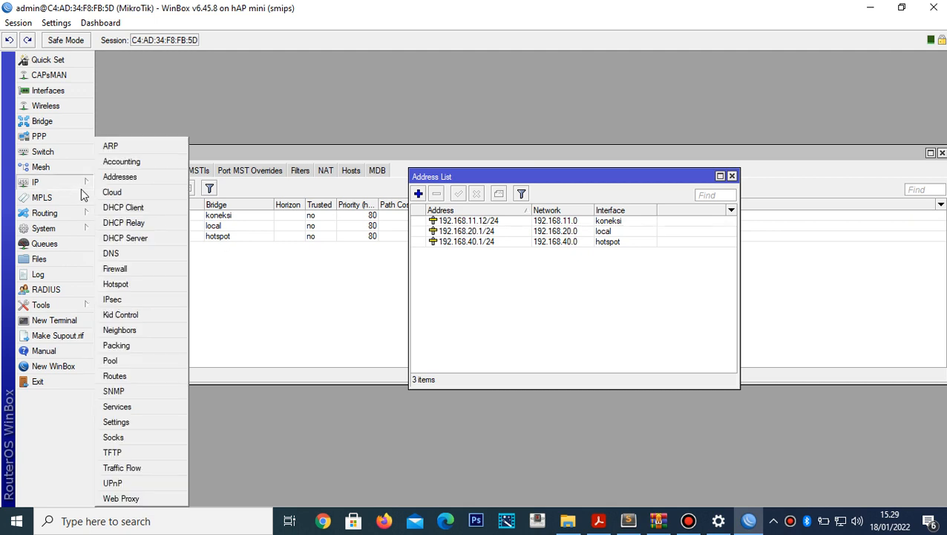
pyautogui.moveTo(66, 201)
pyautogui.moveTo(60, 184)
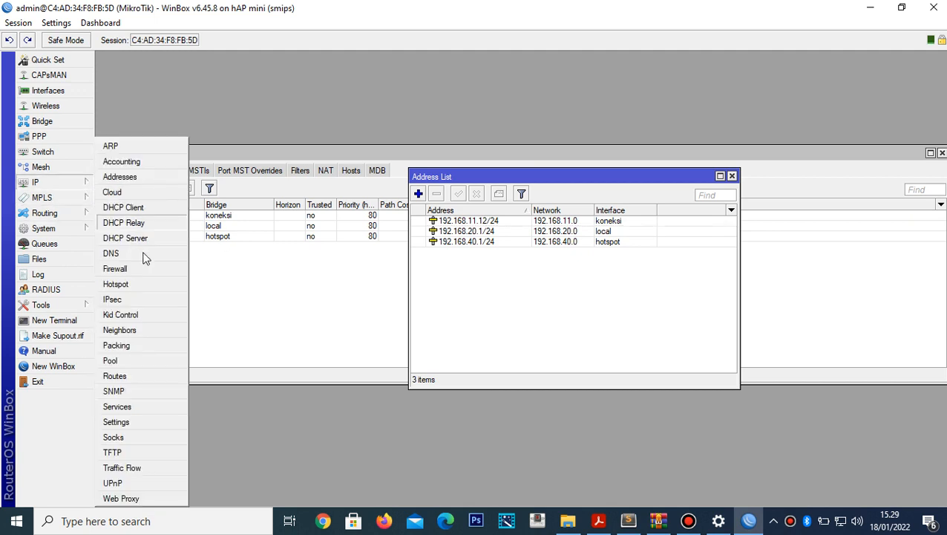
pyautogui.click(115, 284)
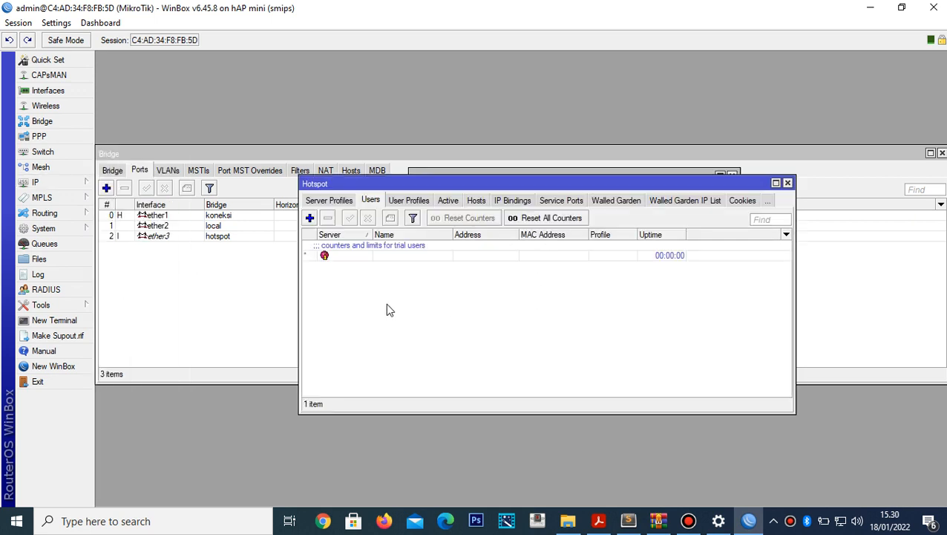
pyautogui.click(331, 201)
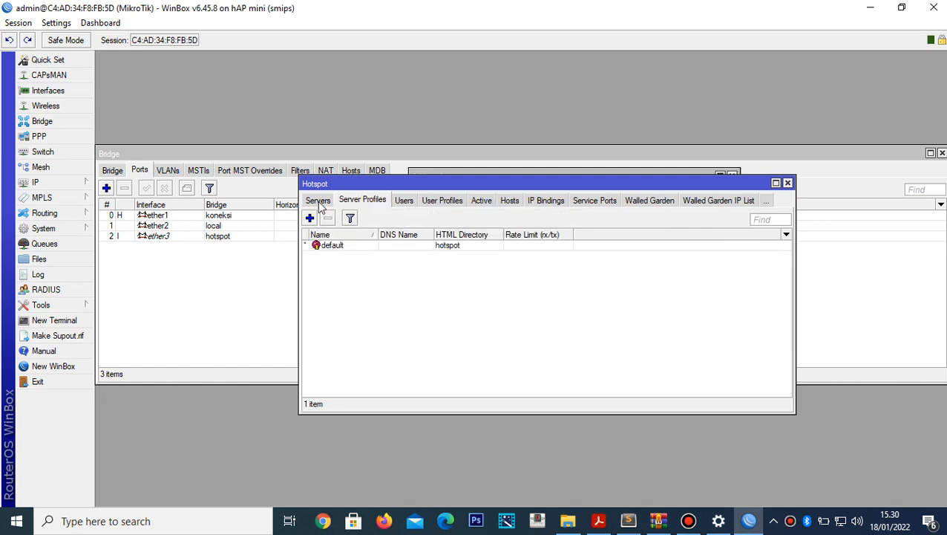
pyautogui.click(317, 200)
pyautogui.click(403, 201)
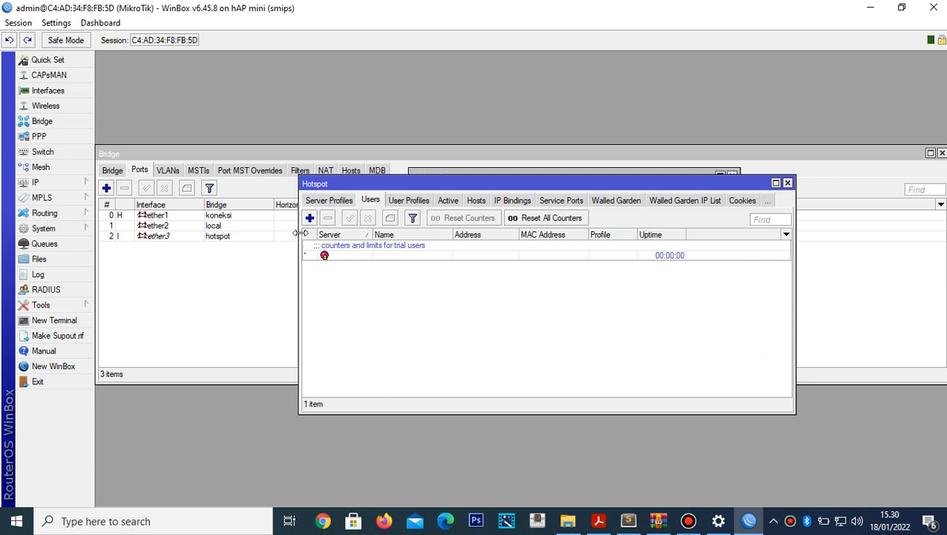
pyautogui.moveTo(301, 233)
pyautogui.mouseDown()
pyautogui.moveTo(214, 237)
pyautogui.moveTo(310, 239)
pyautogui.mouseUp()
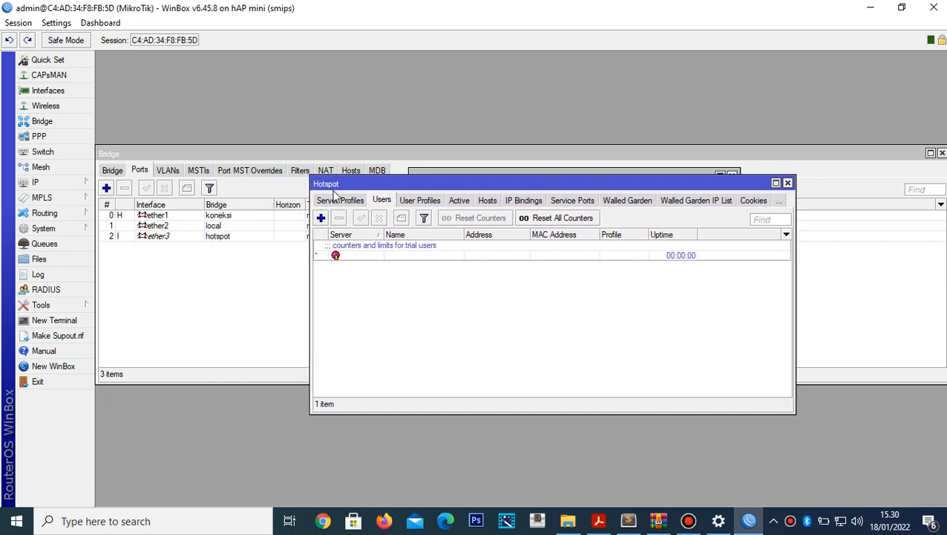
pyautogui.click(342, 201)
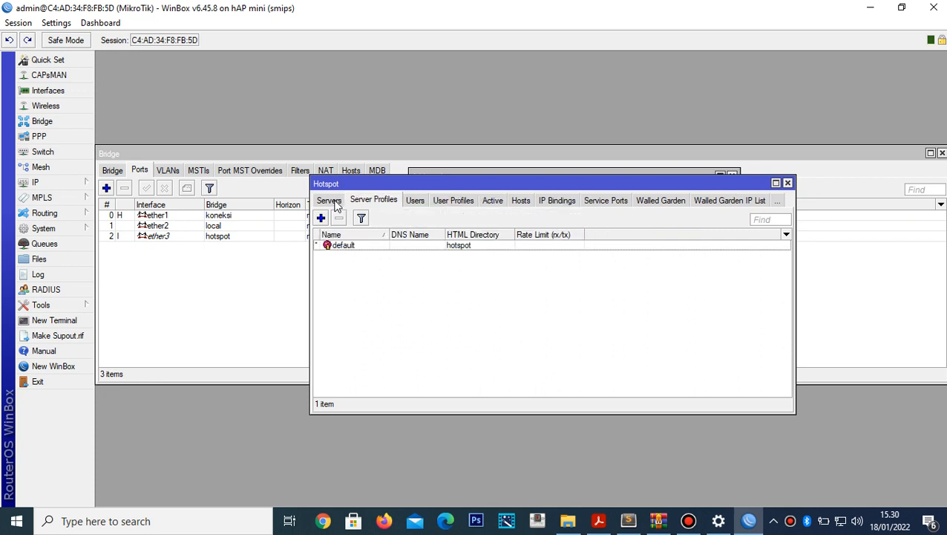
pyautogui.click(332, 202)
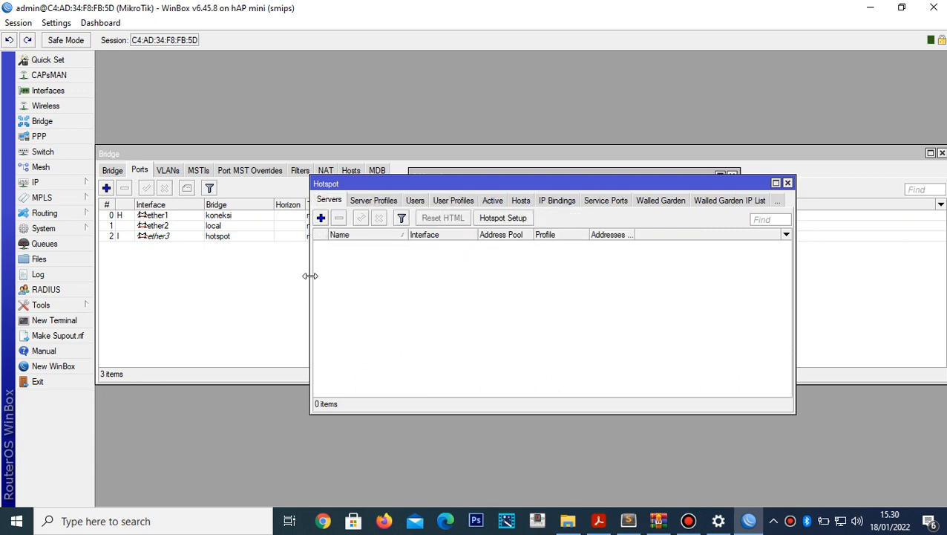
pyautogui.moveTo(311, 279); pyautogui.dragTo(205, 283)
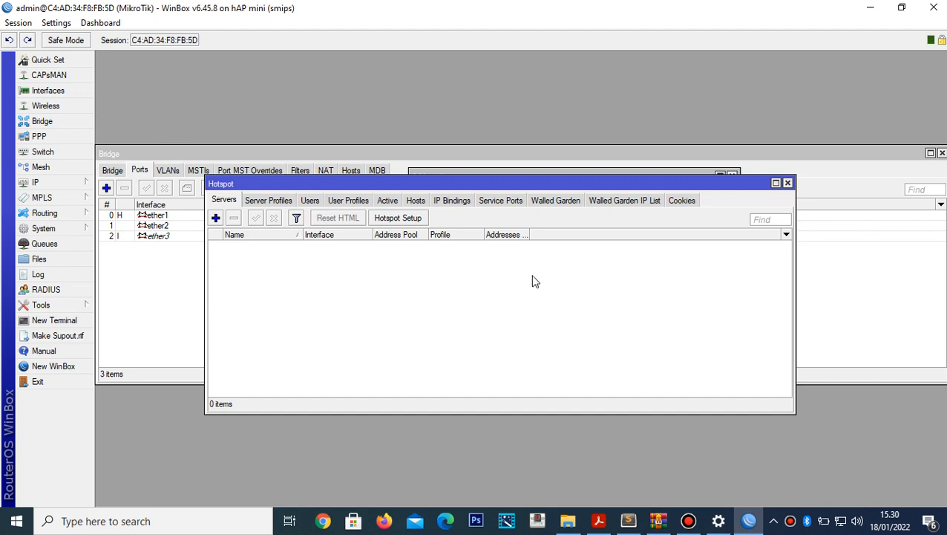
# - Run Hotspot Setup on interface hotspot, accepting 192.168.40.1/24 with Masquerade Network checked
pyautogui.click(407, 225)
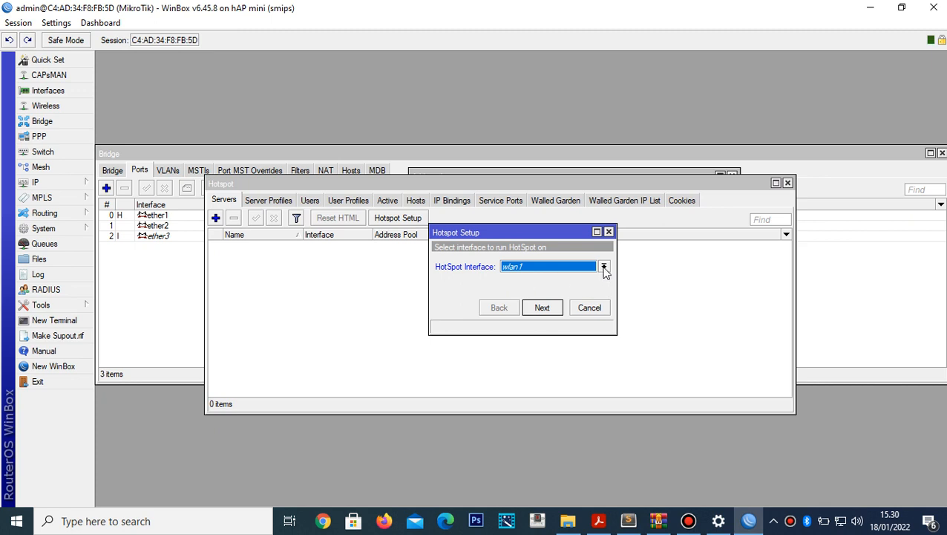
pyautogui.click(603, 267)
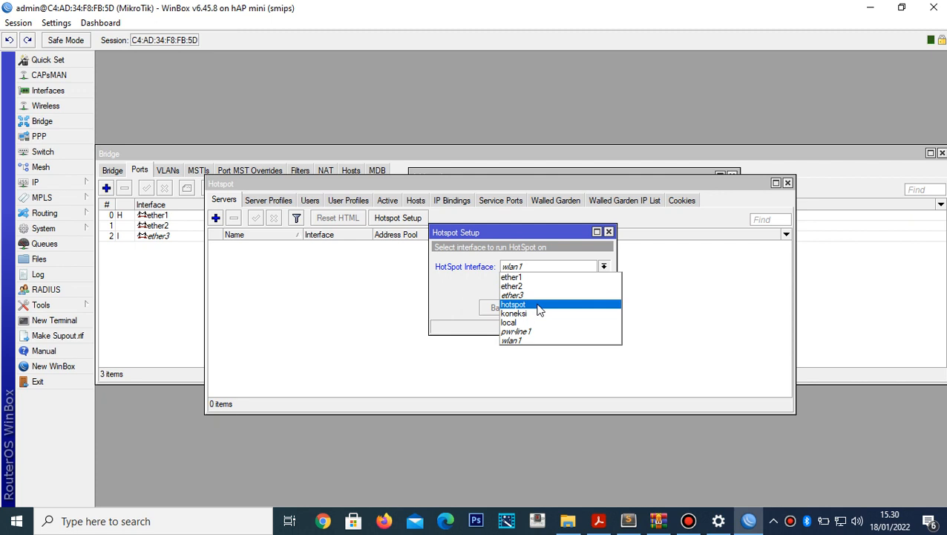
pyautogui.click(540, 307)
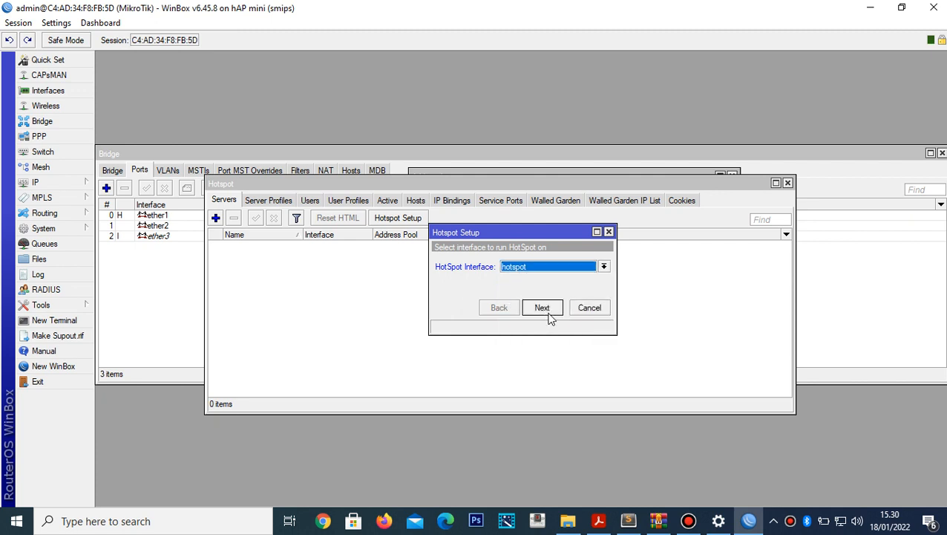
pyautogui.click(549, 313)
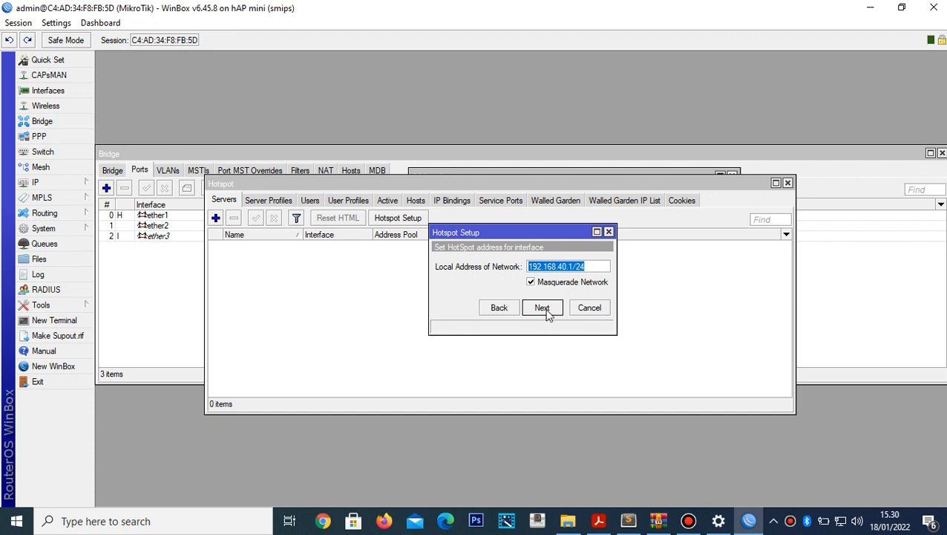
pyautogui.click(543, 309)
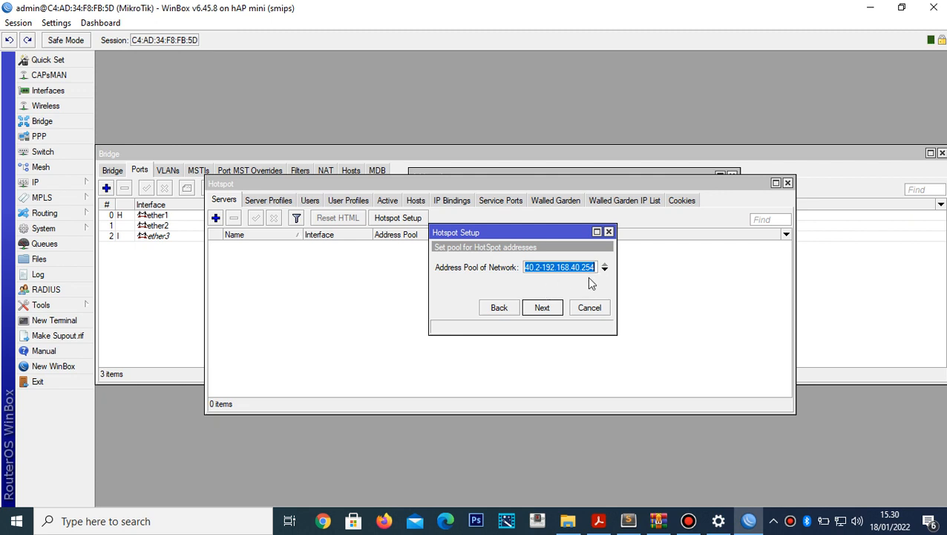
# - In a new Sublime Text note, type 'address pool of network' and '192.168.40.2 - 192.168.40.254' beneath it
pyautogui.click(630, 520)
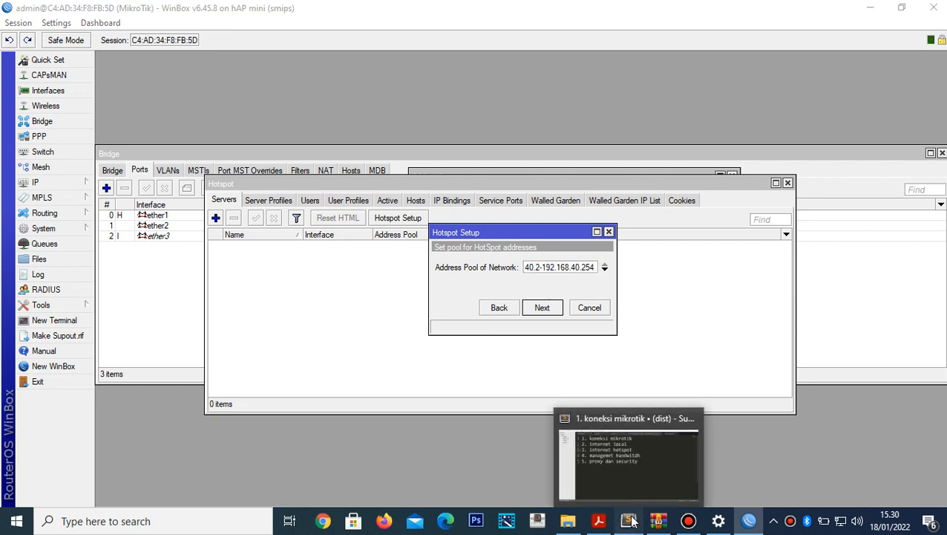
pyautogui.hotkey('ctrl', 'n')
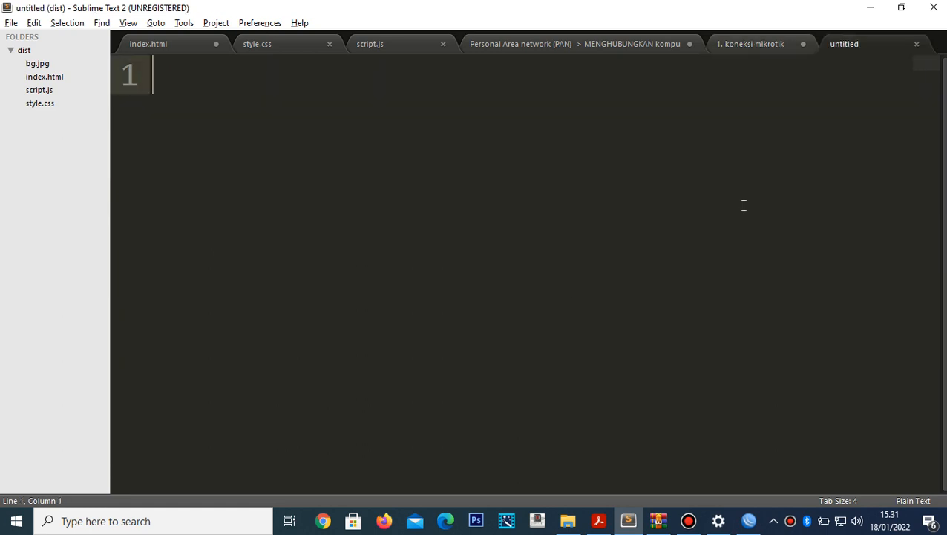
pyautogui.hotkey('alt', 'Tab')
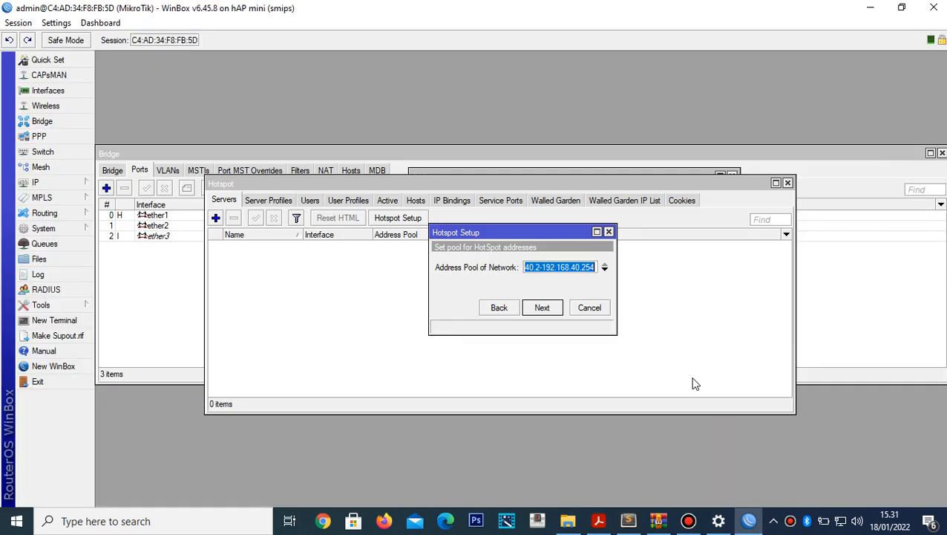
pyautogui.hotkey('alt', 'Tab')
pyautogui.write('address')
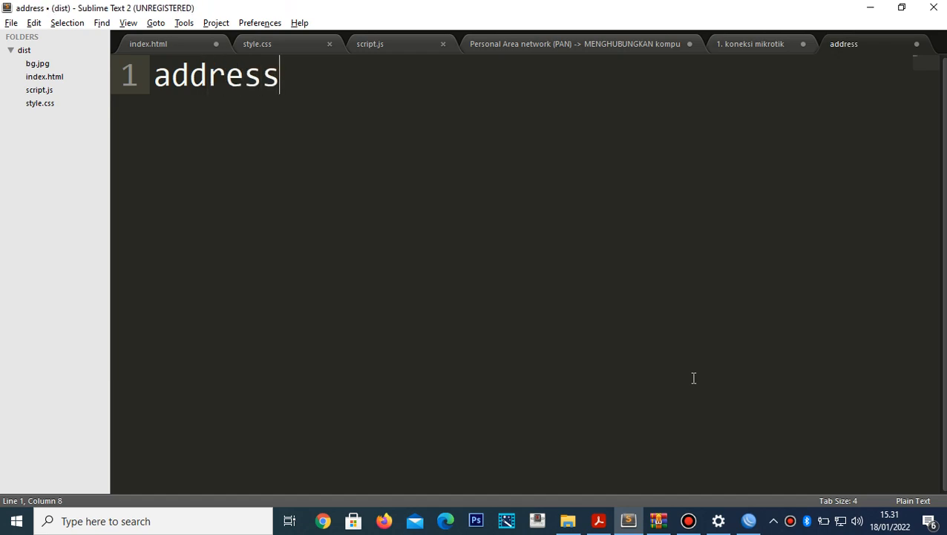
pyautogui.hotkey('alt', 'Tab')
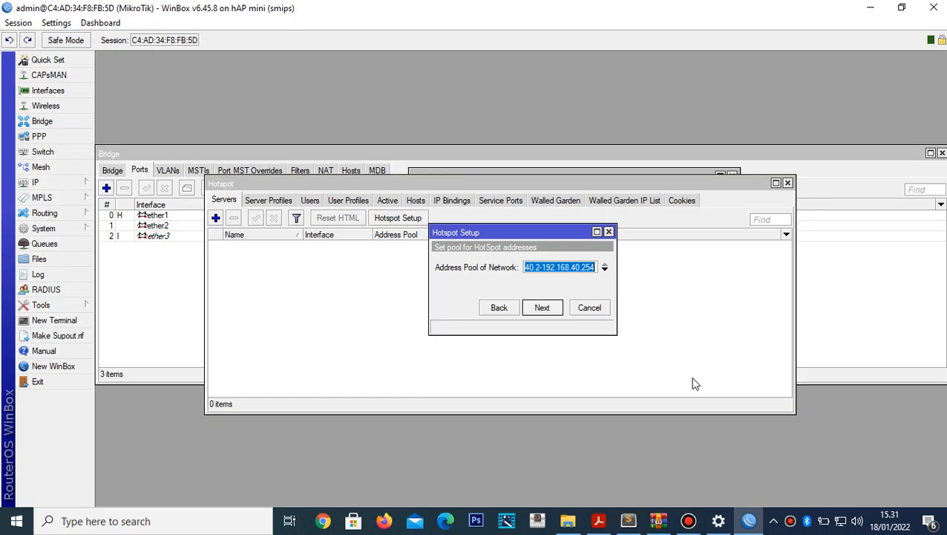
pyautogui.hotkey('alt', 'Tab')
pyautogui.write('pool ')
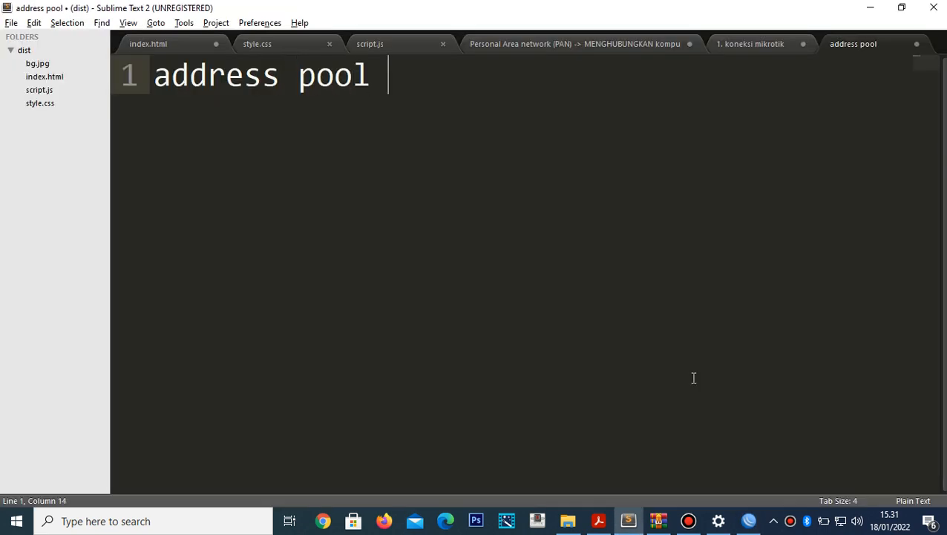
pyautogui.write('of network')
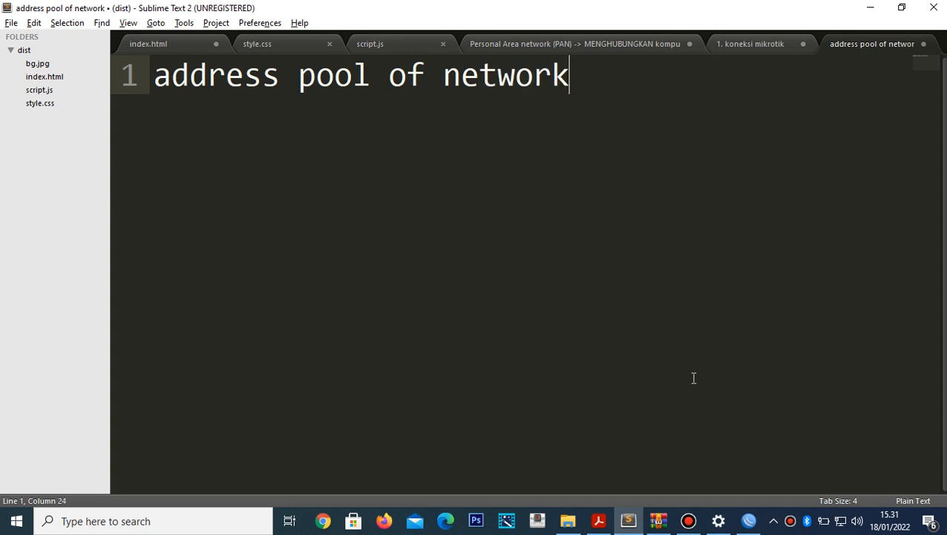
pyautogui.press('Return')
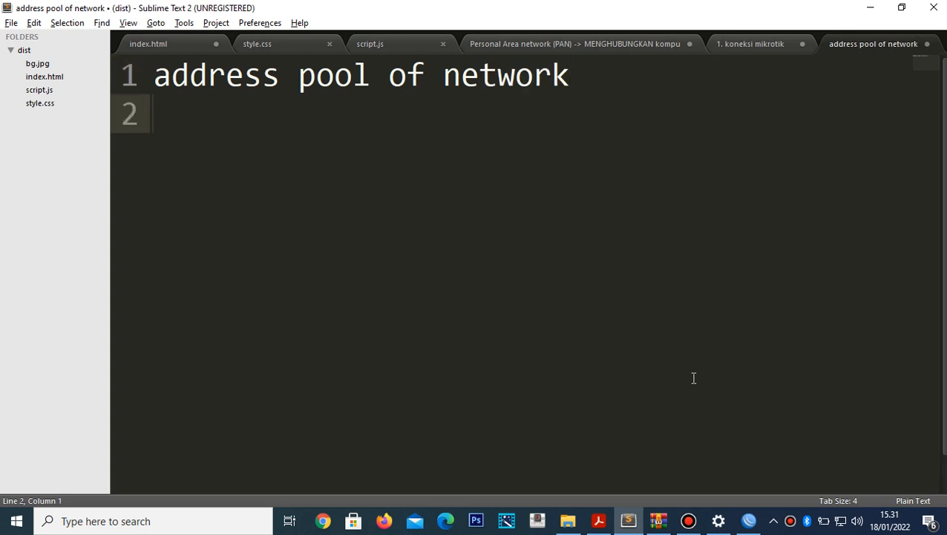
pyautogui.write('192.168')
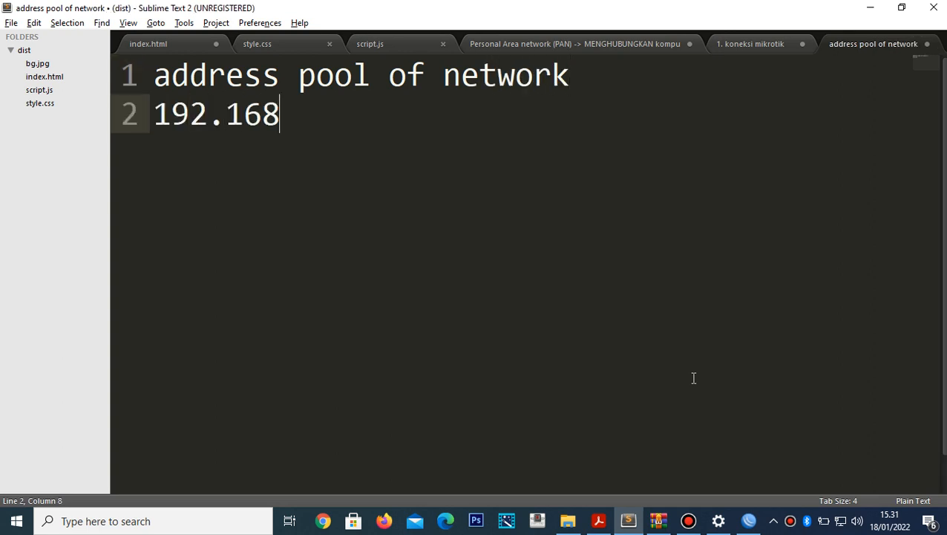
pyautogui.write('.40.')
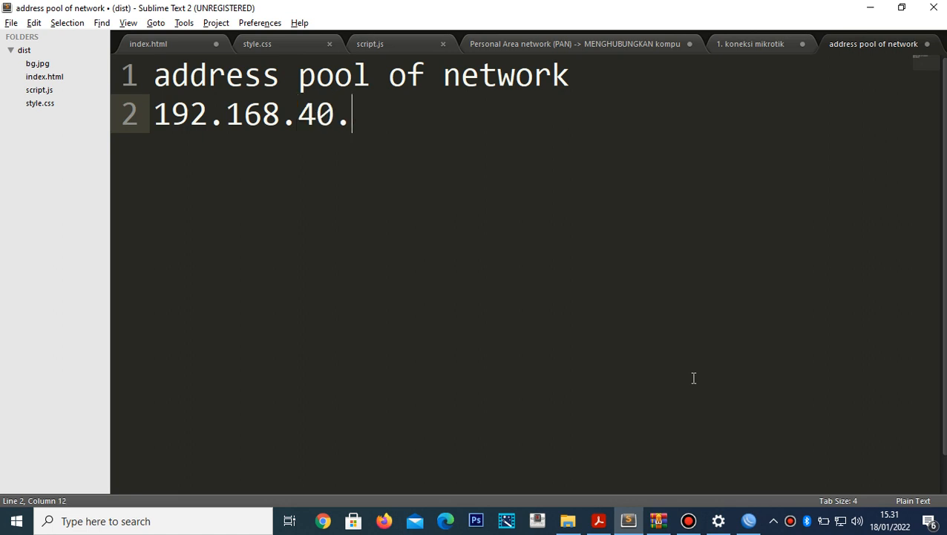
pyautogui.write('2 - 192.168.')
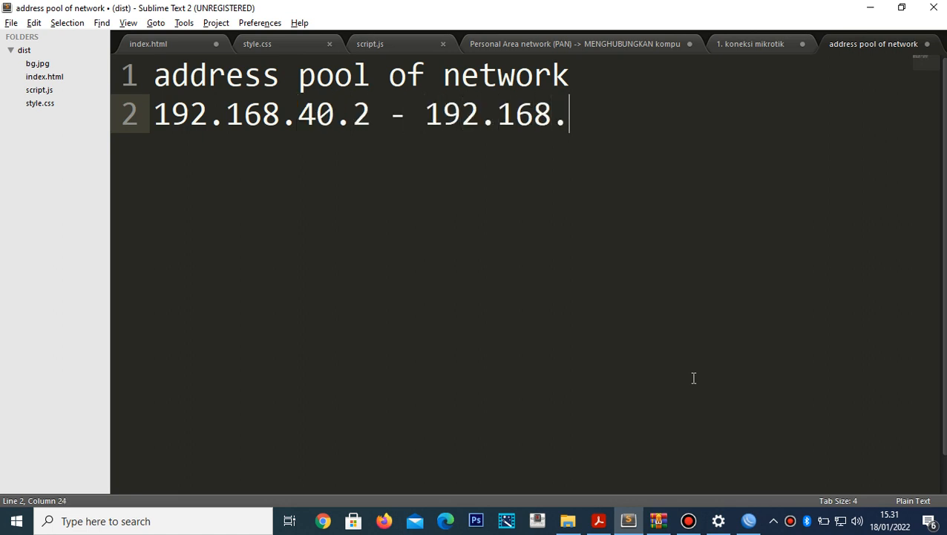
pyautogui.write('40.')
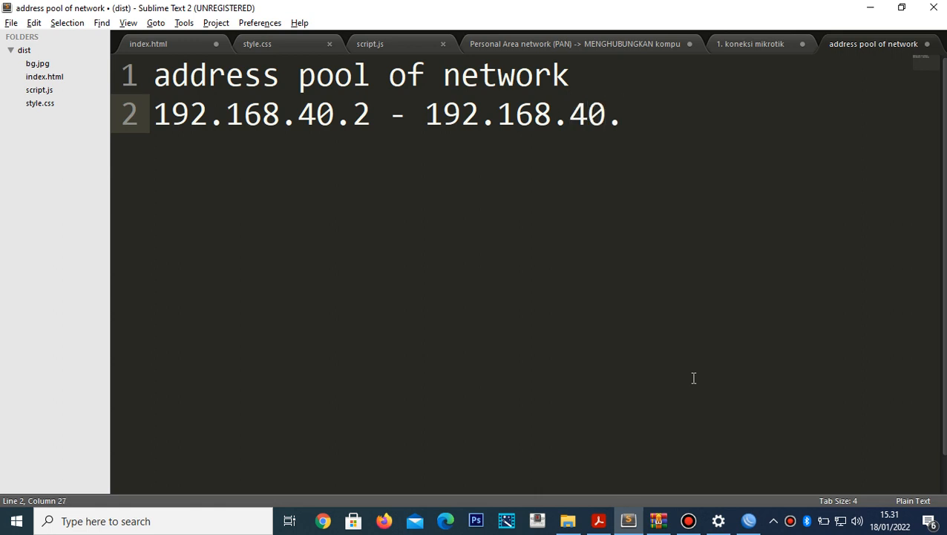
pyautogui.write('254')
# - Select the address range line, then move the cursor back into the first address
pyautogui.press('Left')
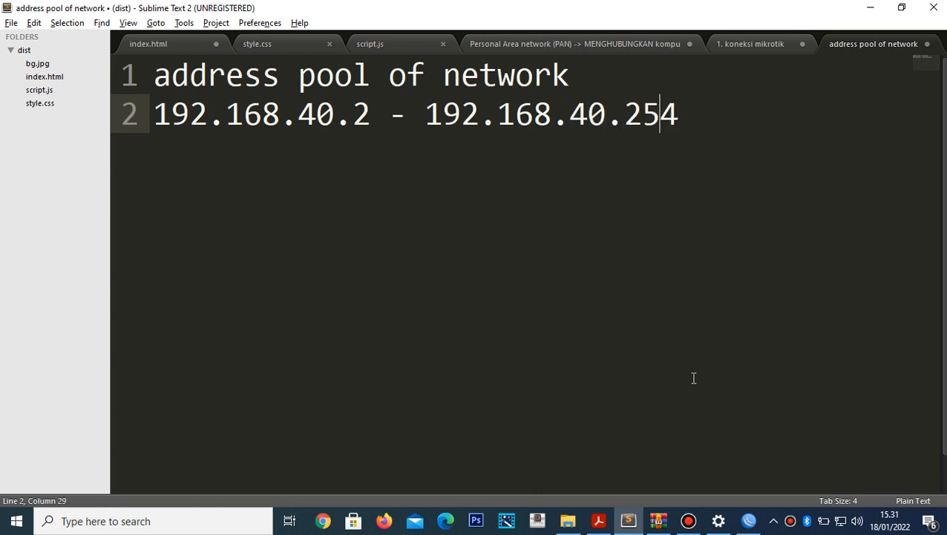
pyautogui.press('Right')
pyautogui.hotkey('shift', 'Left')
pyautogui.hotkey('shift', 'Left')
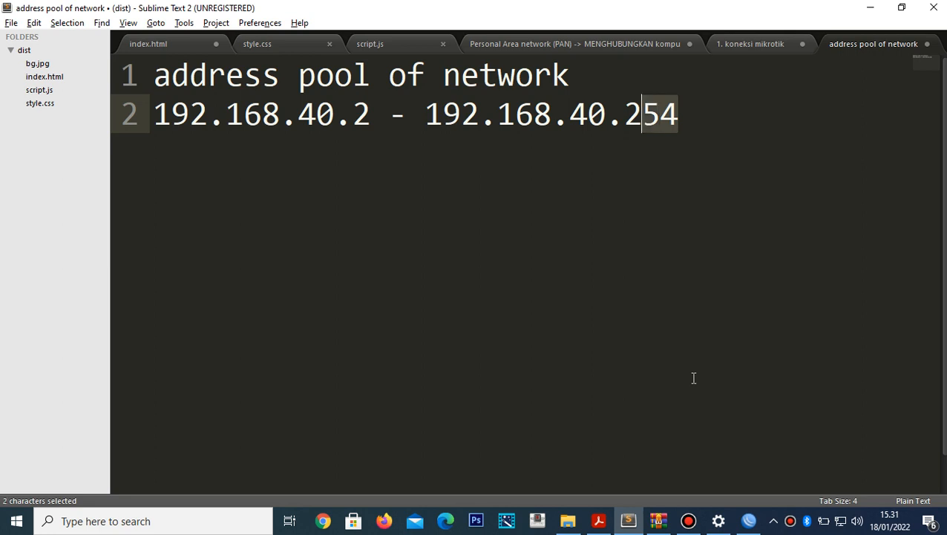
pyautogui.hotkey('shift', 'Left')
pyautogui.hotkey('shift', 'Left')
pyautogui.hotkey('shift', 'Left')
pyautogui.hotkey('shift', 'Left')
pyautogui.hotkey('shift', 'Left')
pyautogui.hotkey('shift', 'Left')
pyautogui.hotkey('shift', 'Left')
pyautogui.hotkey('shift', 'Left')
pyautogui.hotkey('shift', 'Left')
pyautogui.hotkey('shift', 'Left')
pyautogui.hotkey('shift', 'Left')
pyautogui.hotkey('shift', 'Left')
pyautogui.hotkey('shift', 'Left')
pyautogui.hotkey('shift', 'Left')
pyautogui.hotkey('shift', 'Left')
pyautogui.hotkey('shift', 'Left')
pyautogui.hotkey('shift', 'Left')
pyautogui.hotkey('shift', 'Left')
pyautogui.hotkey('shift', 'Left')
pyautogui.hotkey('shift', 'Left')
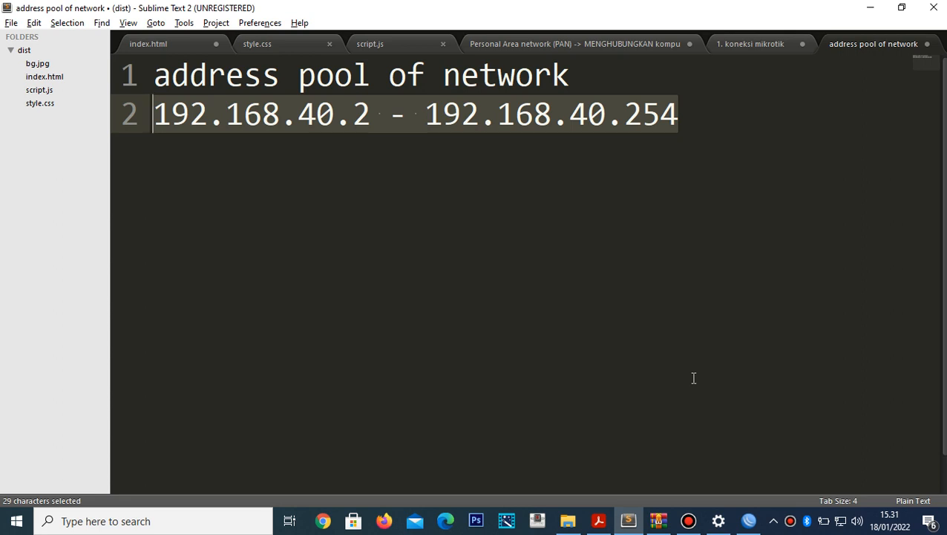
pyautogui.press('Right')
pyautogui.press('Left')
pyautogui.press('Left')
pyautogui.press('Left')
pyautogui.press('Left')
pyautogui.press('Left')
pyautogui.press('Left')
pyautogui.press('Left')
pyautogui.press('Left')
pyautogui.press('Left')
pyautogui.press('Left')
pyautogui.press('Left')
pyautogui.press('Left')
pyautogui.press('Left')
pyautogui.press('Left')
pyautogui.press('Left')
pyautogui.press('Left')
pyautogui.press('Left')
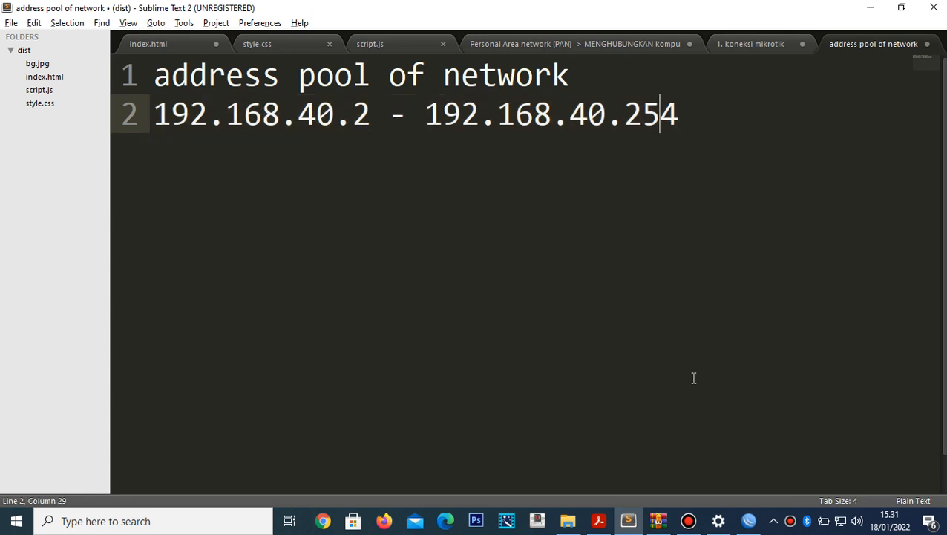
pyautogui.press('Left')
# - Add the line 'di sisakan untuk router access point' after a blank line below the range
pyautogui.press('Right')
pyautogui.press('Right')
pyautogui.press('Right')
pyautogui.press('Right')
pyautogui.press('Right')
pyautogui.press('Right')
pyautogui.press('Right')
pyautogui.press('Right')
pyautogui.press('Right')
pyautogui.press('Right')
pyautogui.press('Right')
pyautogui.press('Right')
pyautogui.press('Right')
pyautogui.press('Right')
pyautogui.press('Right')
pyautogui.press('Right')
pyautogui.press('Right')
pyautogui.press('Right')
pyautogui.press('Return')
pyautogui.press('Return')
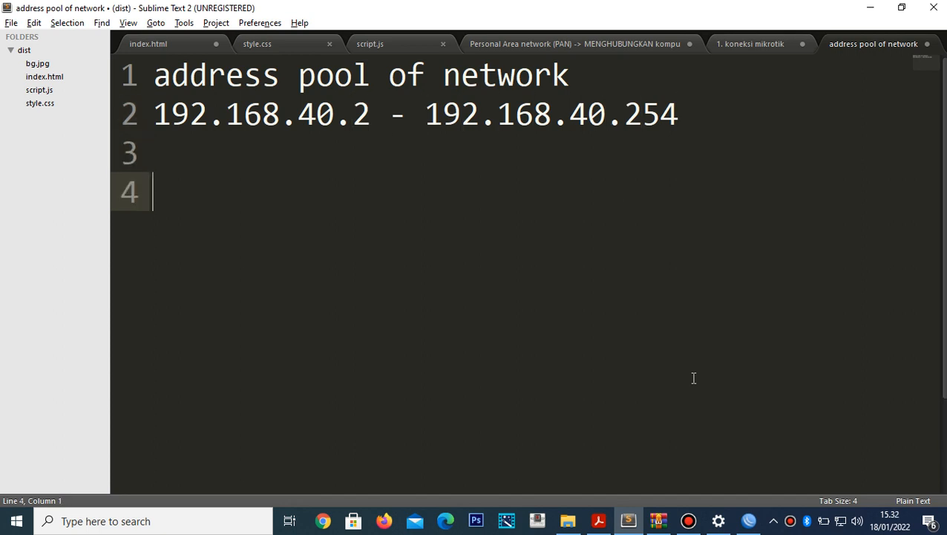
pyautogui.write('di sisa')
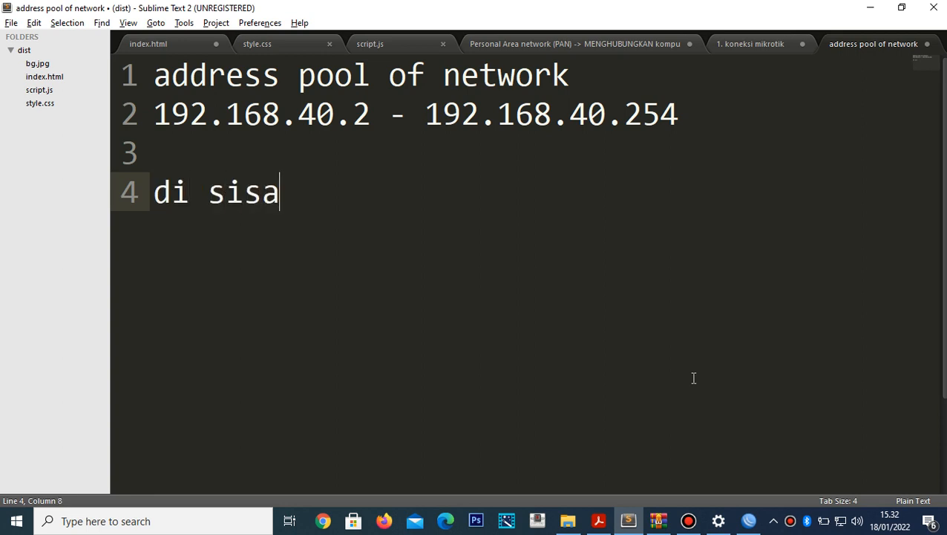
pyautogui.write('kan untuk ')
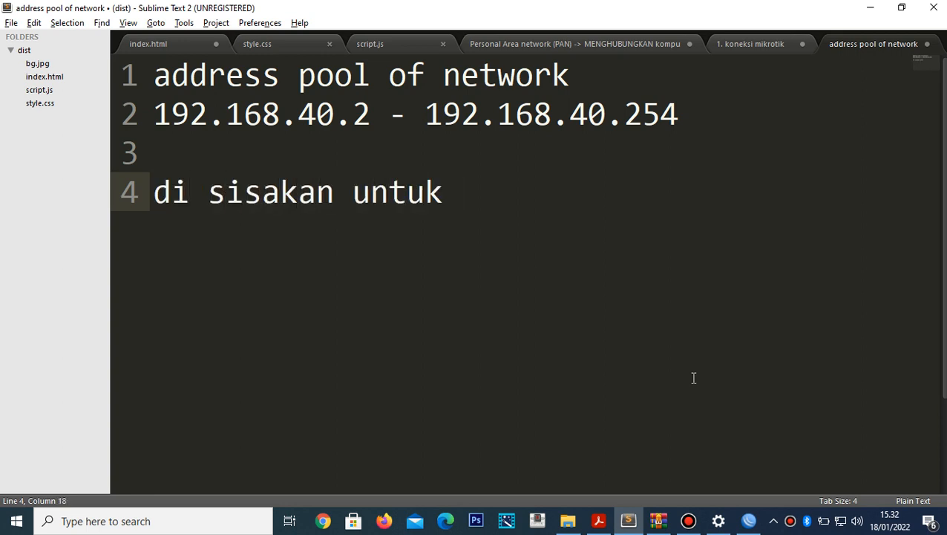
pyautogui.write('router')
pyautogui.press('BackSpace')
pyautogui.write('er')
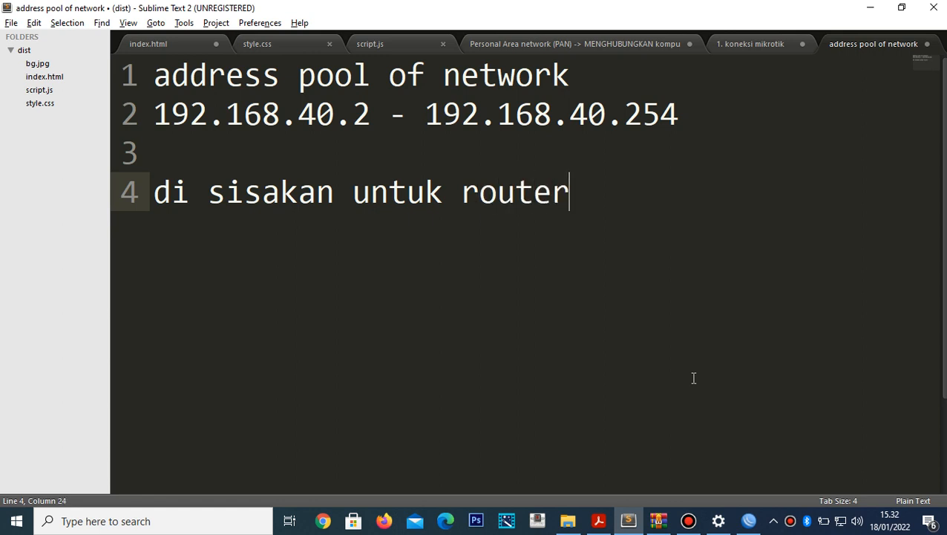
pyautogui.write(' acces')
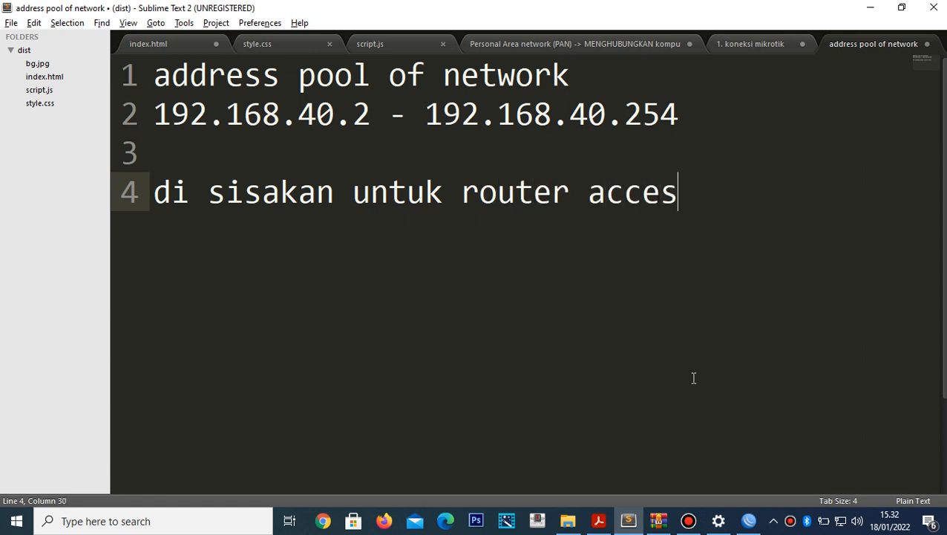
pyautogui.write('ss')
pyautogui.press('BackSpace')
pyautogui.write('p')
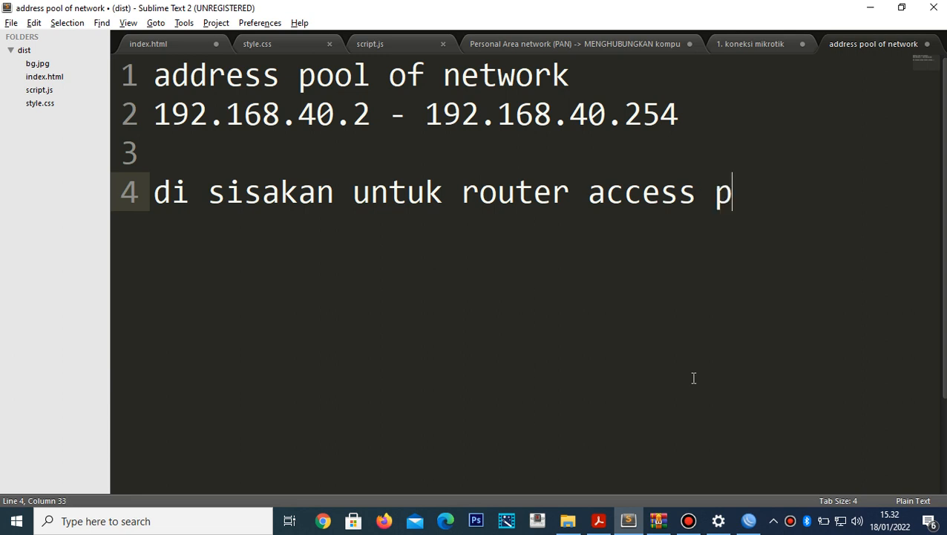
pyautogui.write('oint')
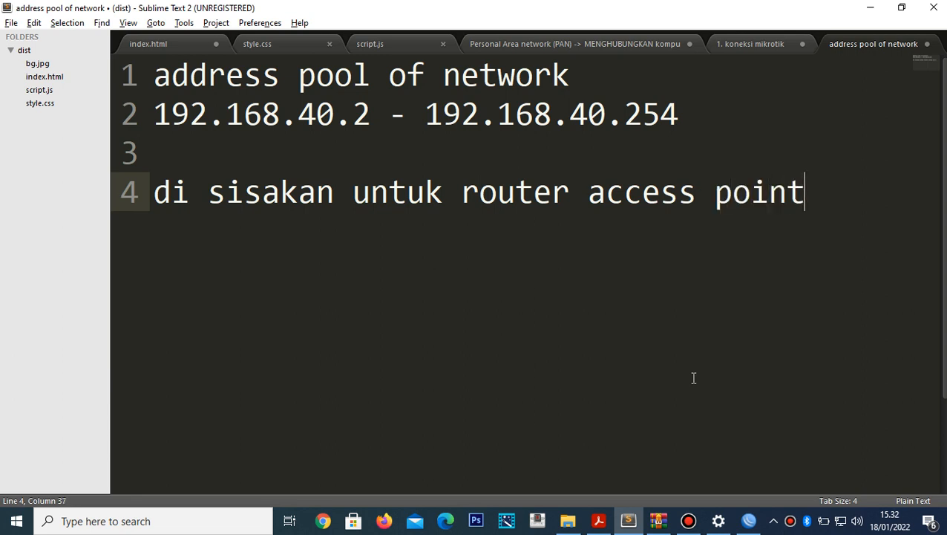
# - Fill the empty line 3 with '2-254 = 253 kue', then go back to the topology PDF
pyautogui.press('Return')
pyautogui.press('Up')
pyautogui.press('Up')
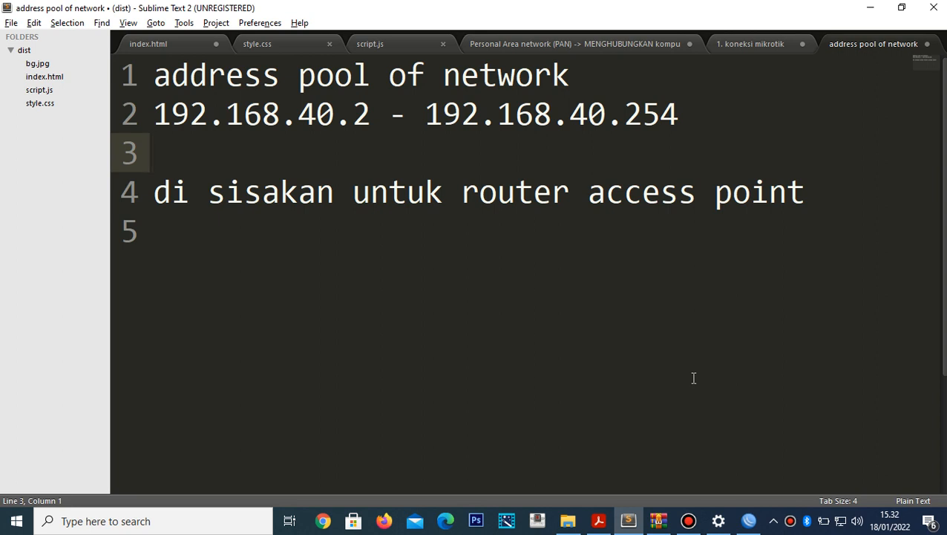
pyautogui.write('2-254')
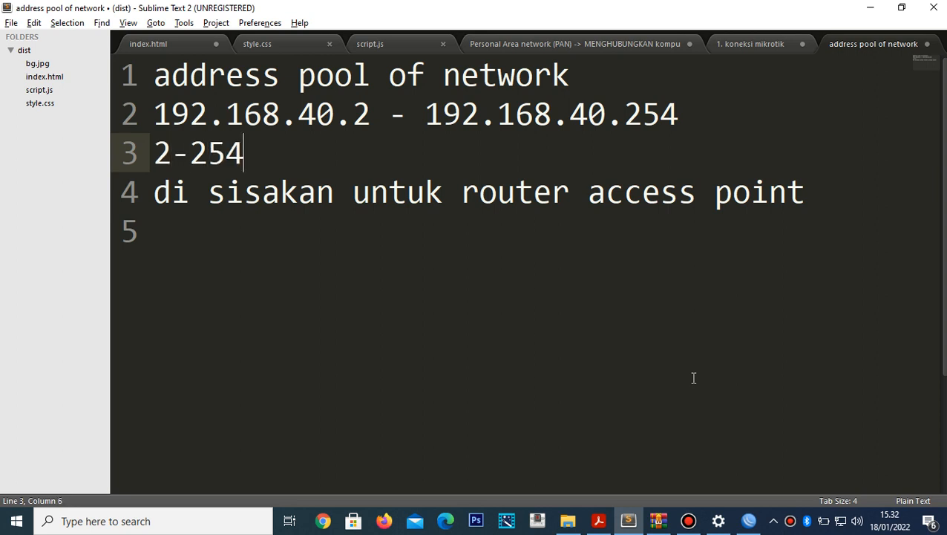
pyautogui.write(' = 253 ke')
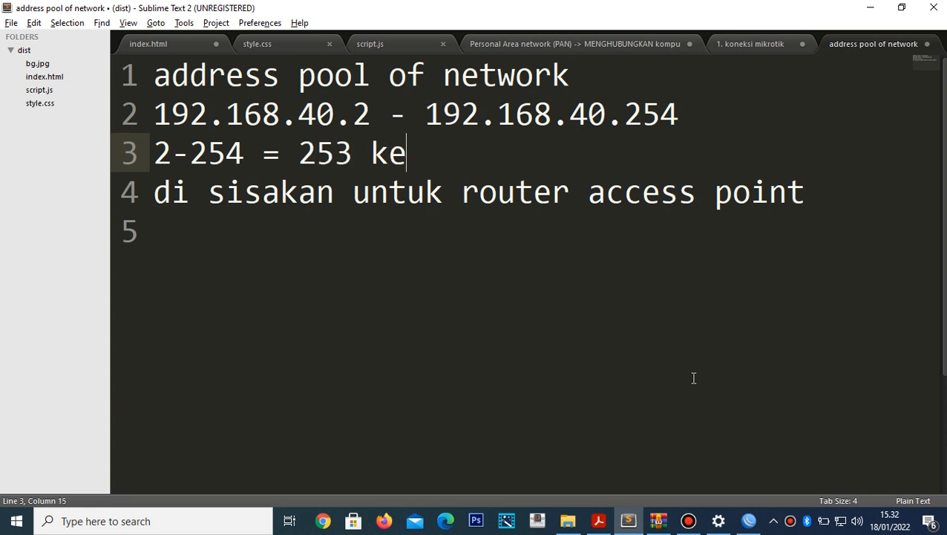
pyautogui.press('BackSpace')
pyautogui.write('ue')
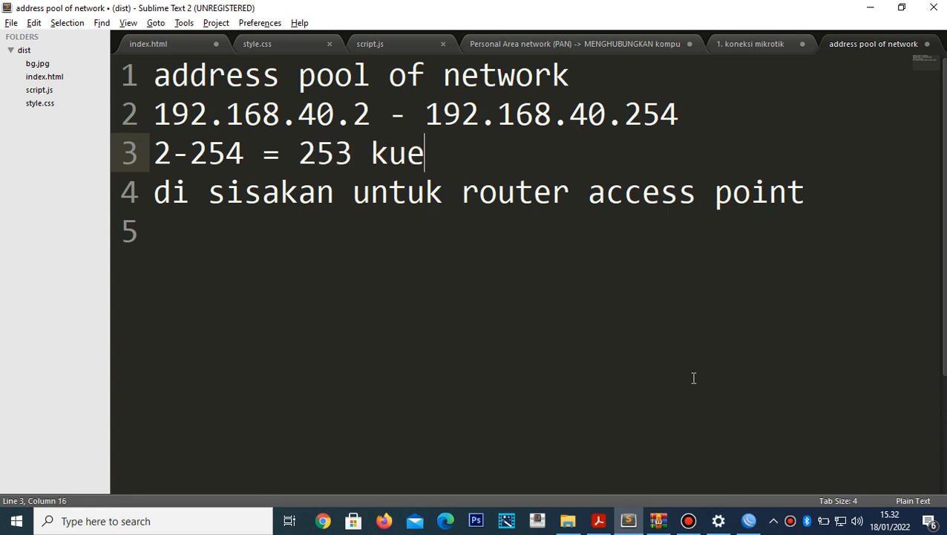
pyautogui.press('Return')
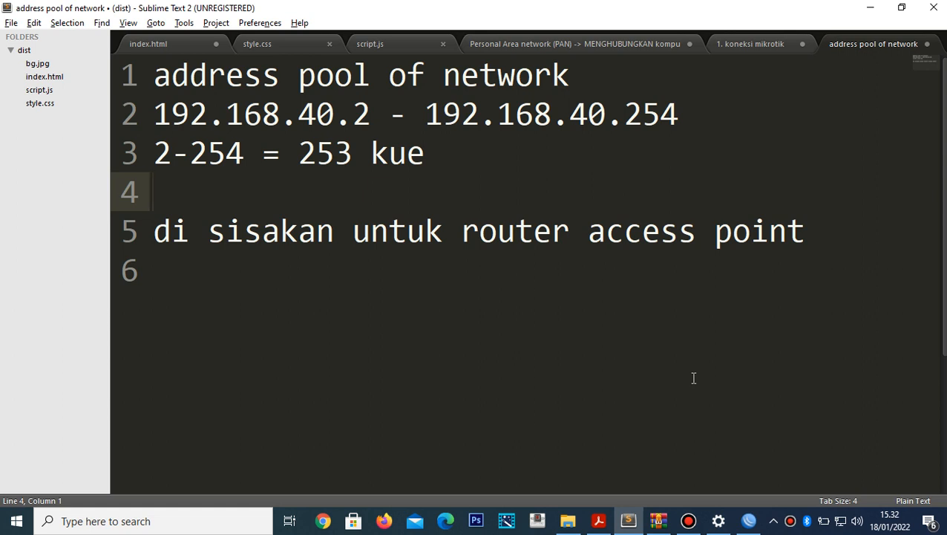
pyautogui.press('Up')
pyautogui.press('Right')
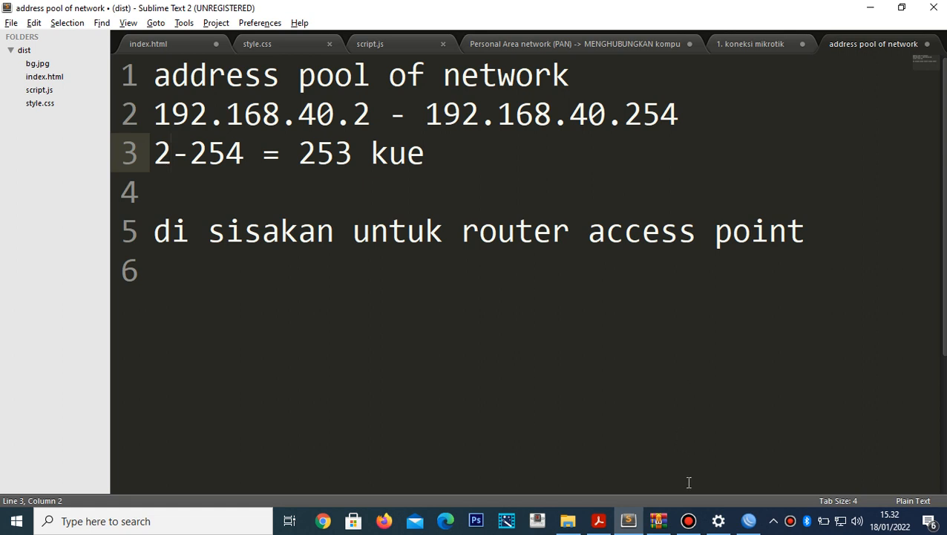
pyautogui.click(600, 521)
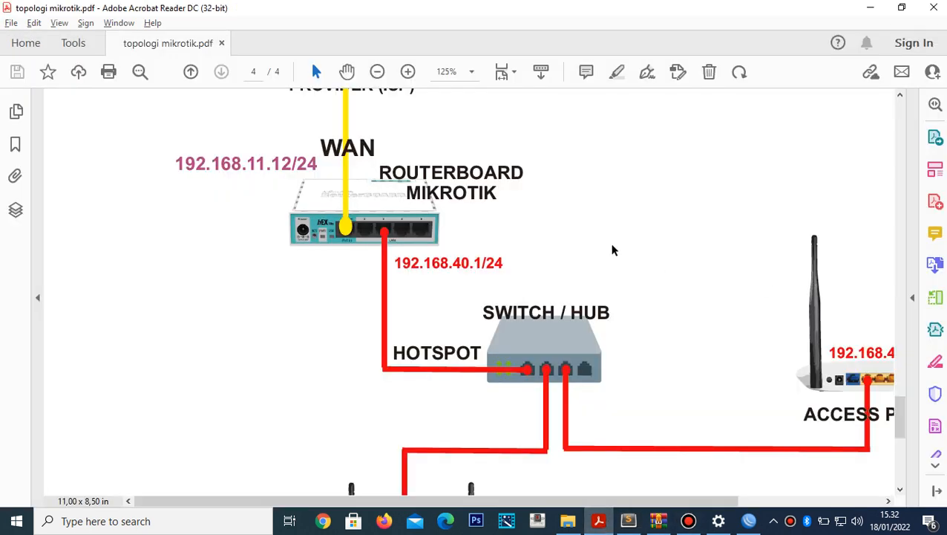
# - Zoom the diagram out from 125% to 75% to show both access points and their addresses
pyautogui.click(378, 72)
pyautogui.click(378, 72)
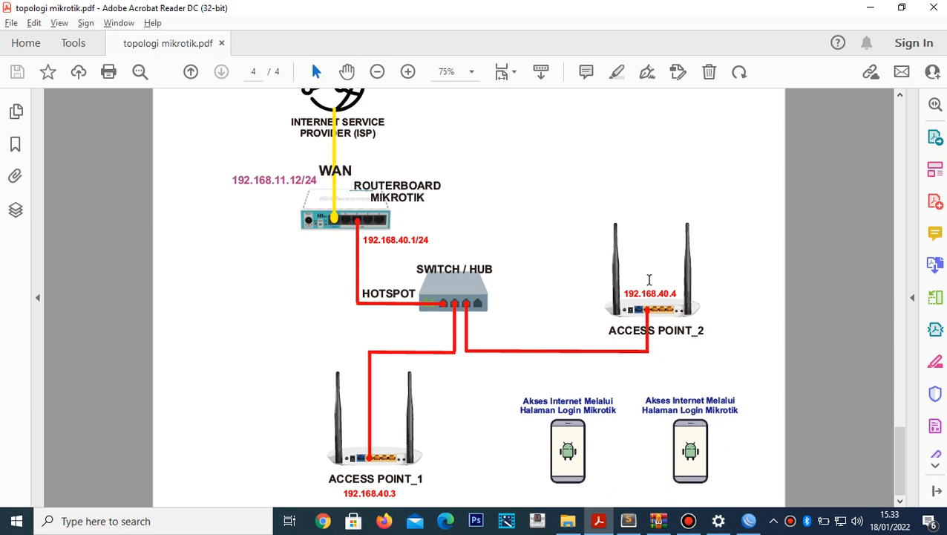
# - Add the line 'sisakan 4 ip' to the address pool notes, with a blank line below line 3
pyautogui.hotkey('alt', 'Tab')
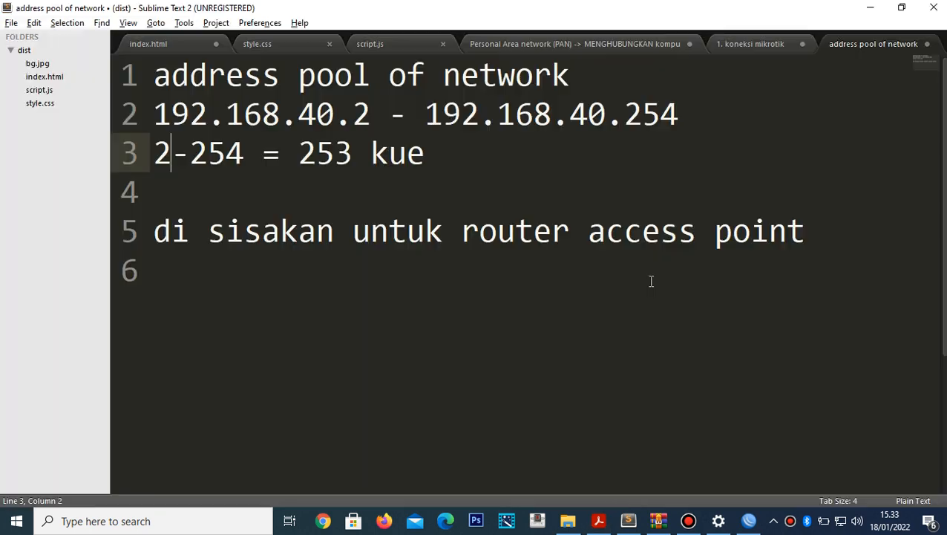
pyautogui.click(234, 193)
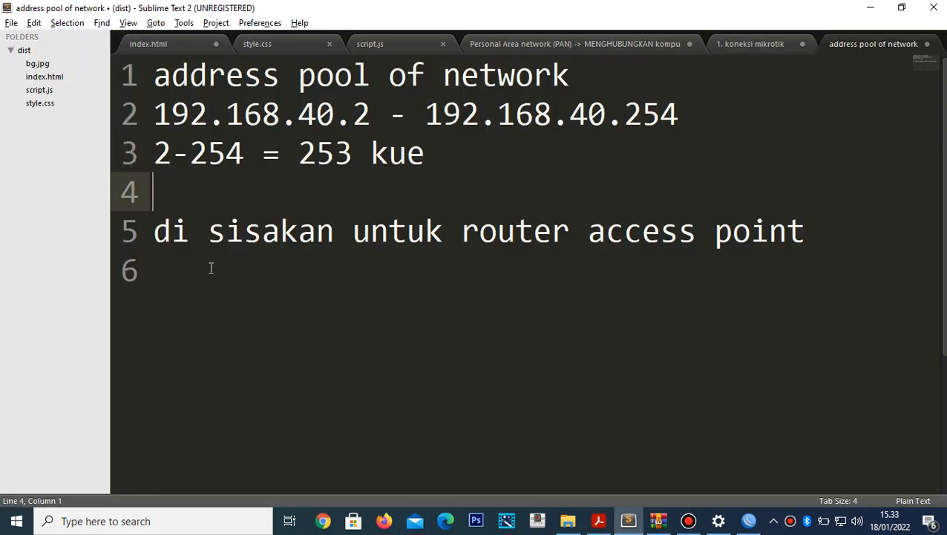
pyautogui.write('sisa')
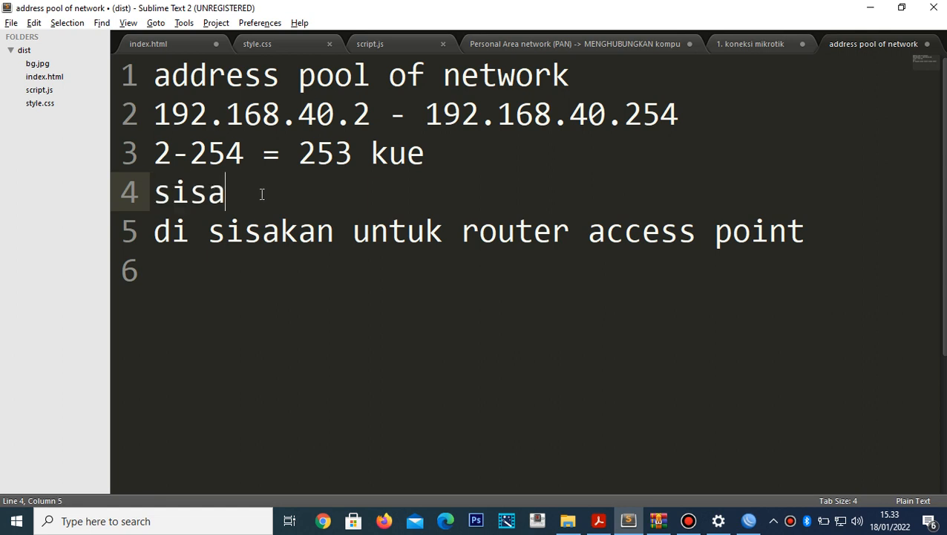
pyautogui.write('kan 4 ')
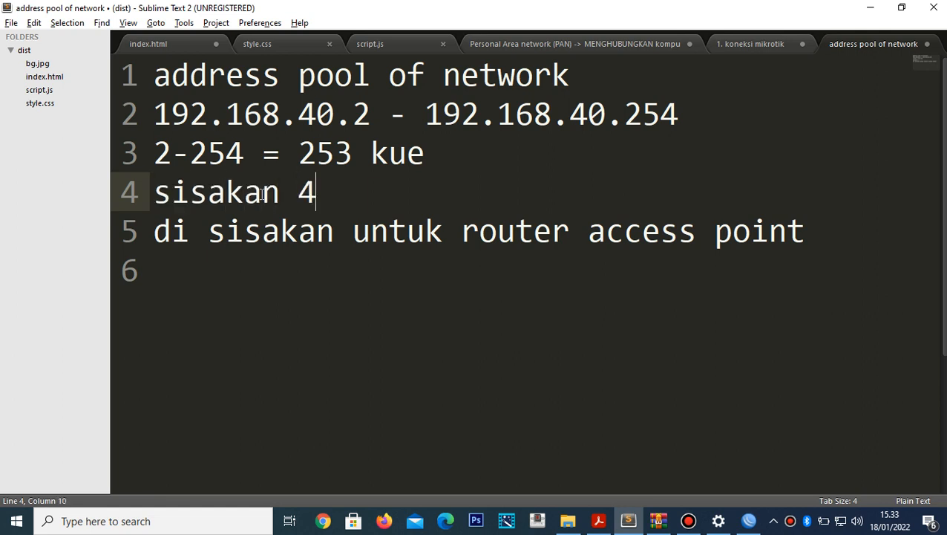
pyautogui.write('ip')
pyautogui.press('Up')
pyautogui.press('Left')
pyautogui.press('Left')
pyautogui.press('Left')
pyautogui.press('Left')
pyautogui.press('Left')
pyautogui.press('Left')
pyautogui.press('Left')
pyautogui.press('Left')
pyautogui.press('Left')
pyautogui.press('Left')
pyautogui.press('Left')
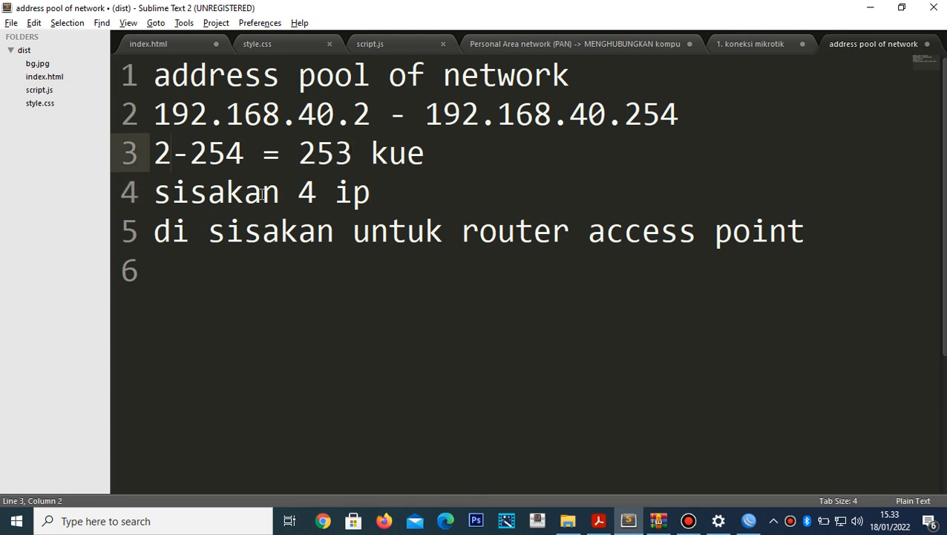
pyautogui.press('End')
pyautogui.press('Return')
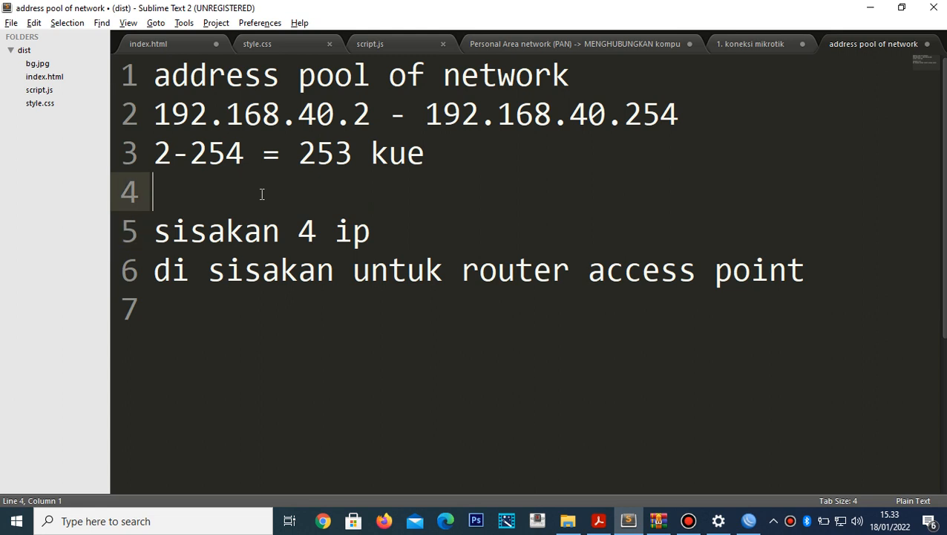
# - Change line 3 to read '6-254 ip untuk client wifi'
pyautogui.press('Up')
pyautogui.press('Right')
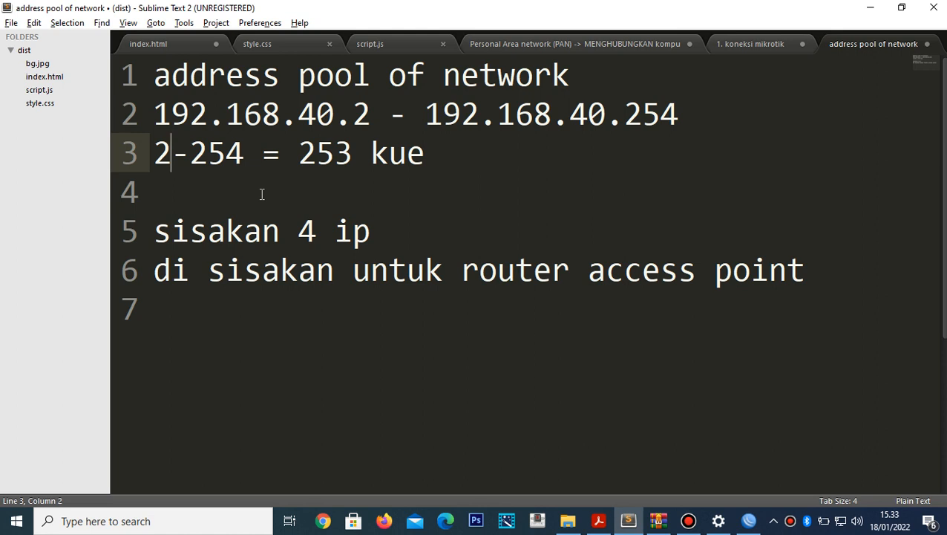
pyautogui.press('BackSpace')
pyautogui.write('6')
pyautogui.press('Down')
pyautogui.press('Up')
pyautogui.press('Right')
pyautogui.press('Right')
pyautogui.press('Right')
pyautogui.press('Right')
pyautogui.press('Right')
pyautogui.press('Right')
pyautogui.press('Left')
pyautogui.hotkey('shift', 'Right')
pyautogui.hotkey('shift', 'Right')
pyautogui.hotkey('shift', 'Right')
pyautogui.hotkey('shift', 'Right')
pyautogui.hotkey('shift', 'Right')
pyautogui.hotkey('shift', 'Right')
pyautogui.hotkey('shift', 'Right')
pyautogui.hotkey('shift', 'Right')
pyautogui.hotkey('shift', 'Right')
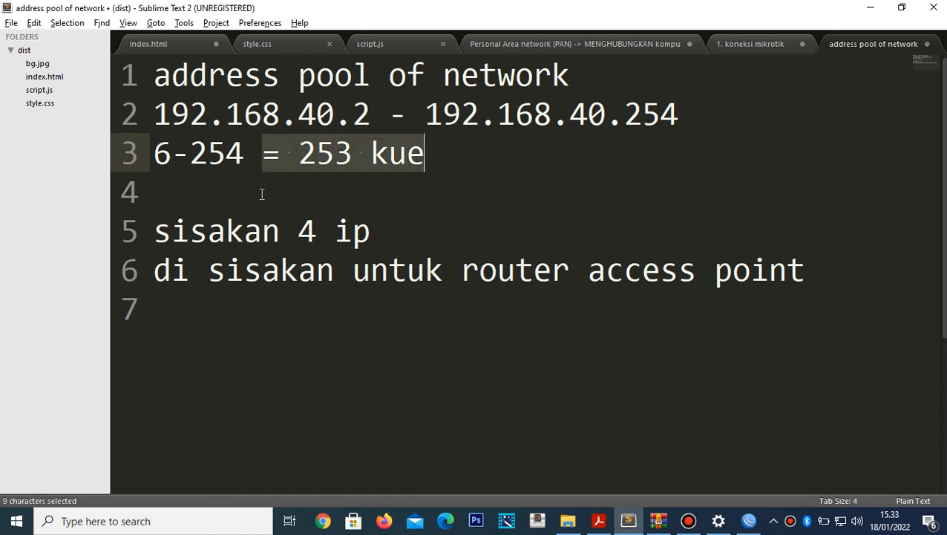
pyautogui.press('BackSpace')
pyautogui.write('ip')
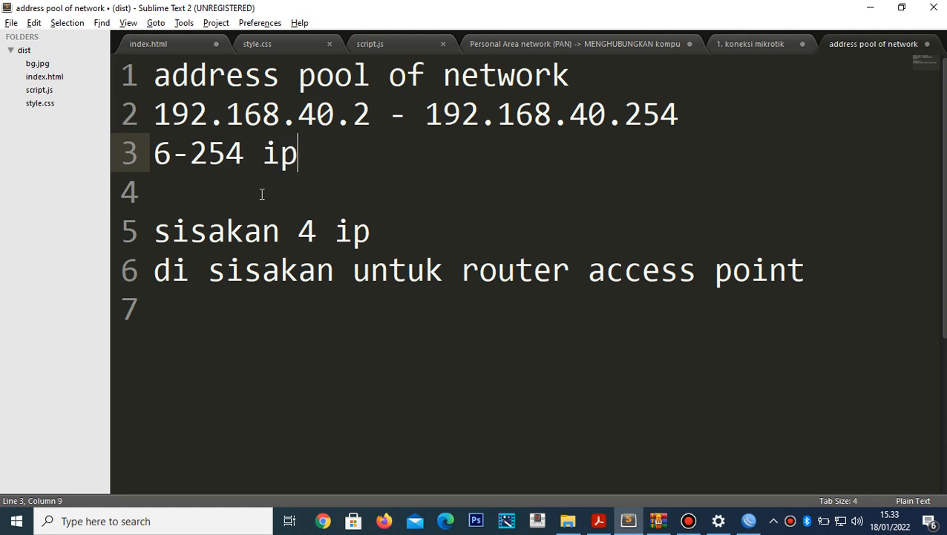
pyautogui.write(' untuk ')
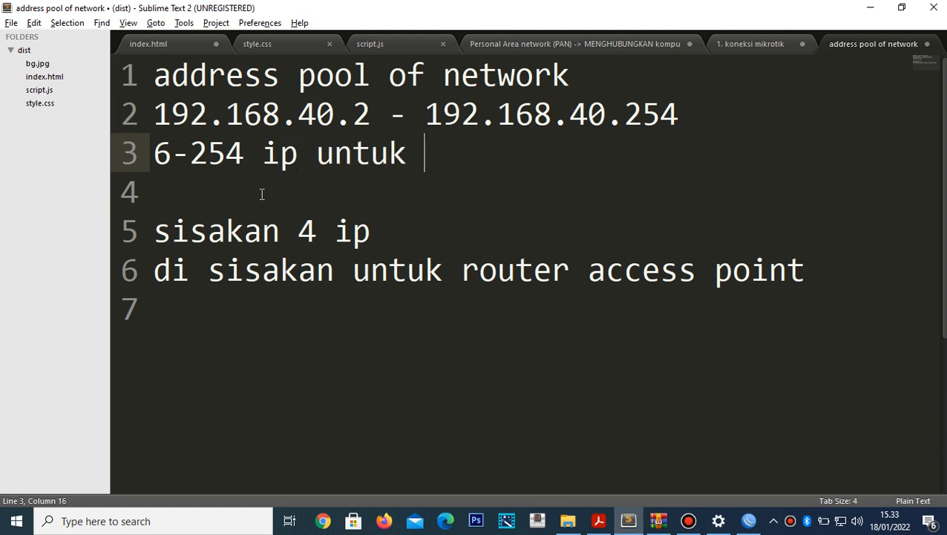
pyautogui.write('client wifi')
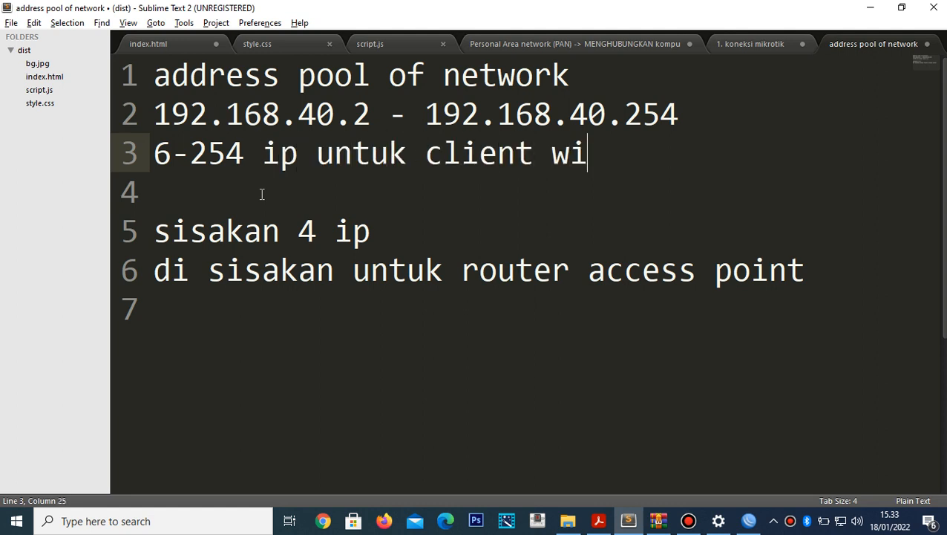
# - Add the line '2, 3, 4, 5 -> ini ip untuk router access point'
pyautogui.press('Return')
pyautogui.press('Return')
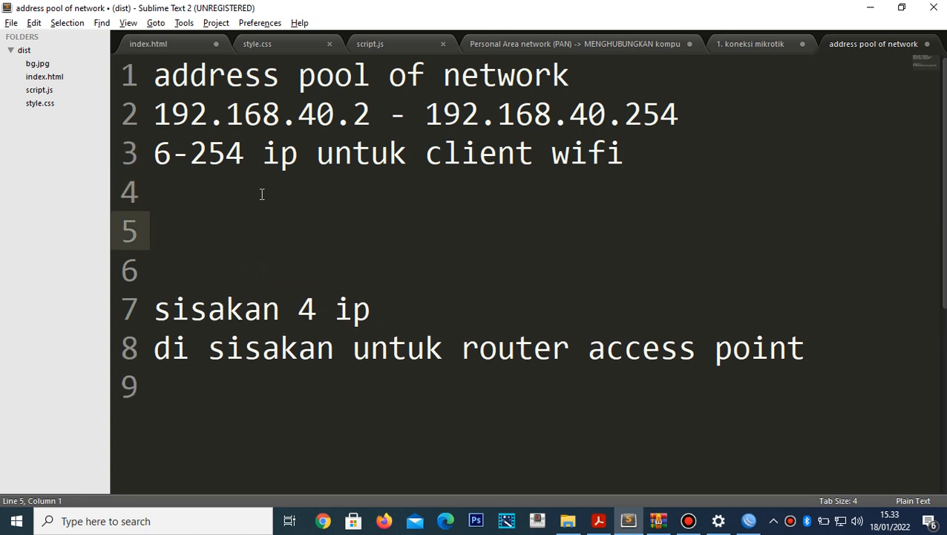
pyautogui.write('1')
pyautogui.press('BackSpace')
pyautogui.write('2, 3, ')
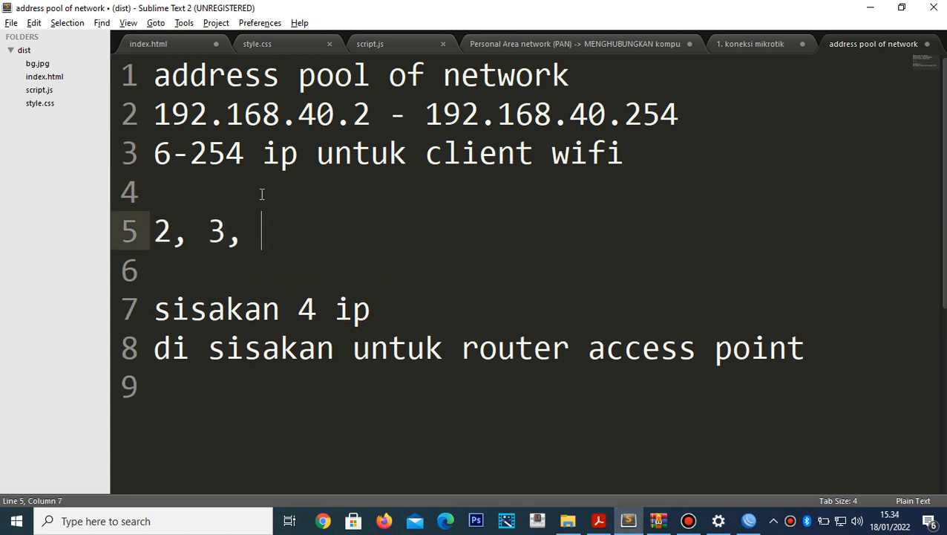
pyautogui.write('4, 5 -> ')
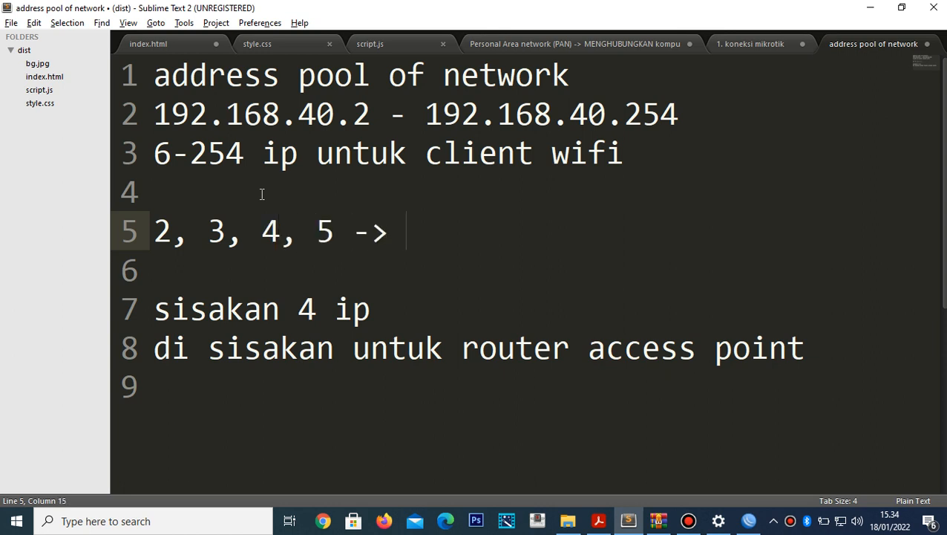
pyautogui.write('ini i')
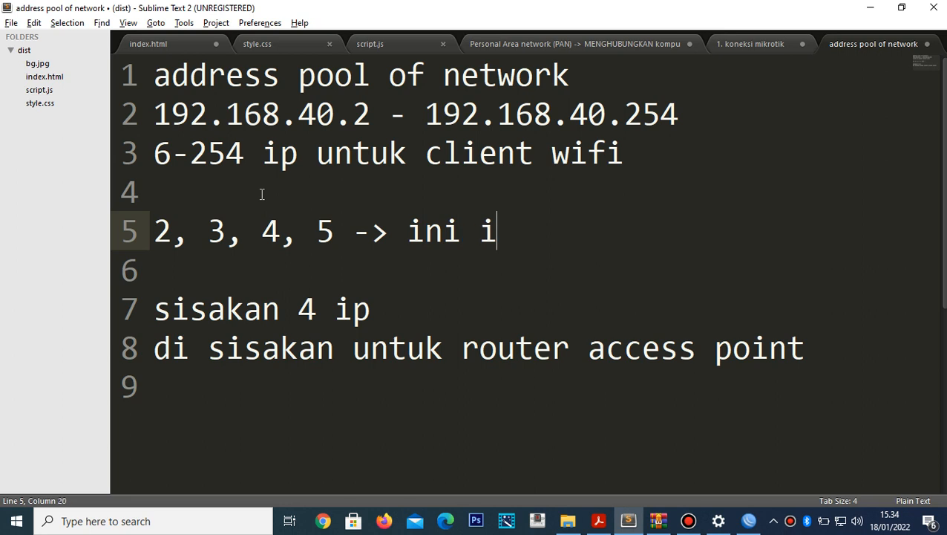
pyautogui.write('p untuk ')
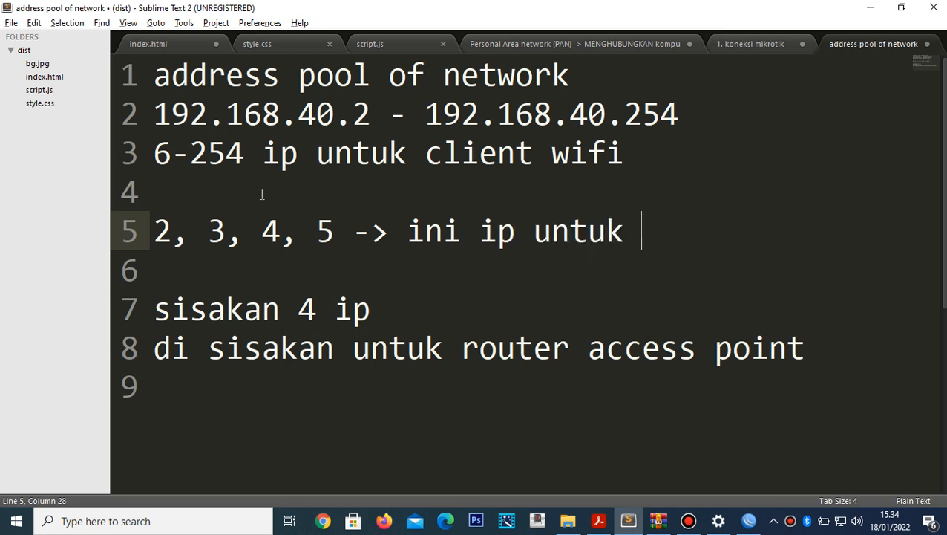
pyautogui.write('rou')
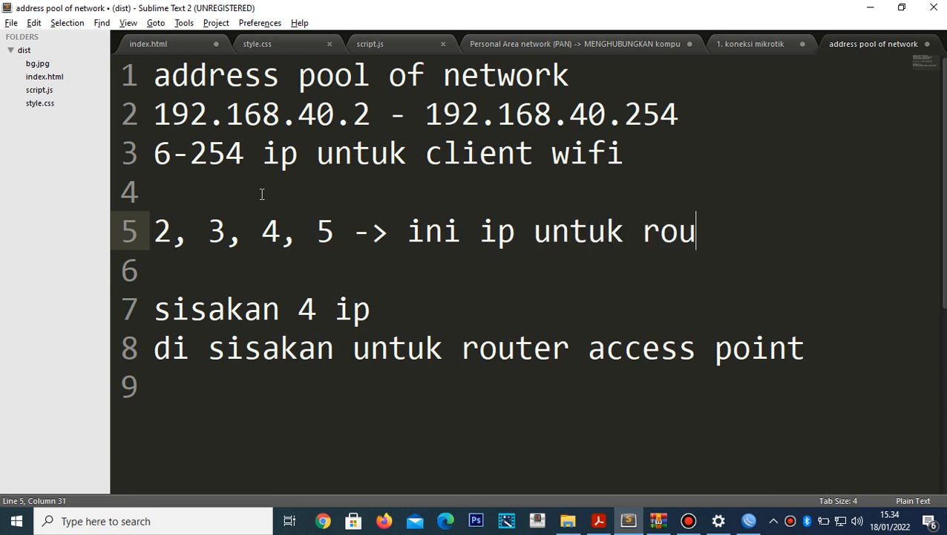
pyautogui.write('ter ac')
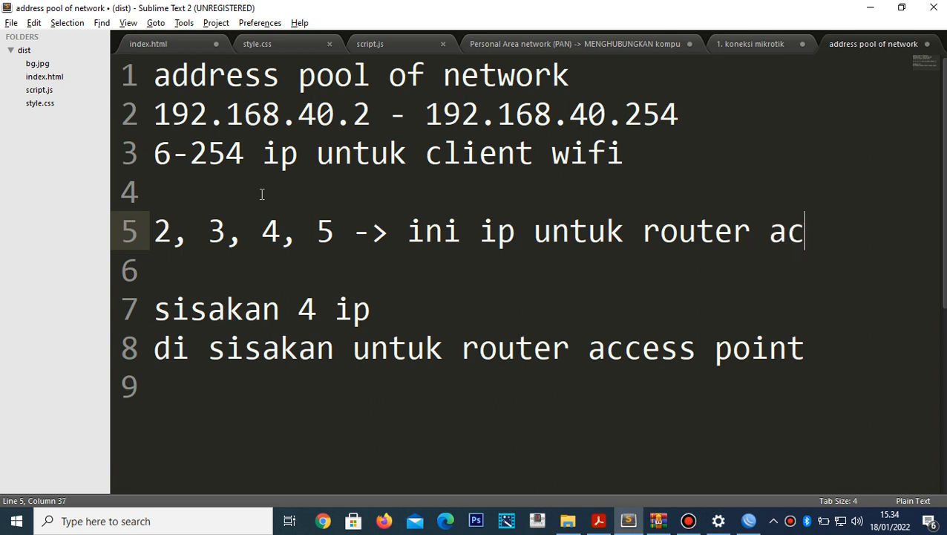
pyautogui.write('cess point')
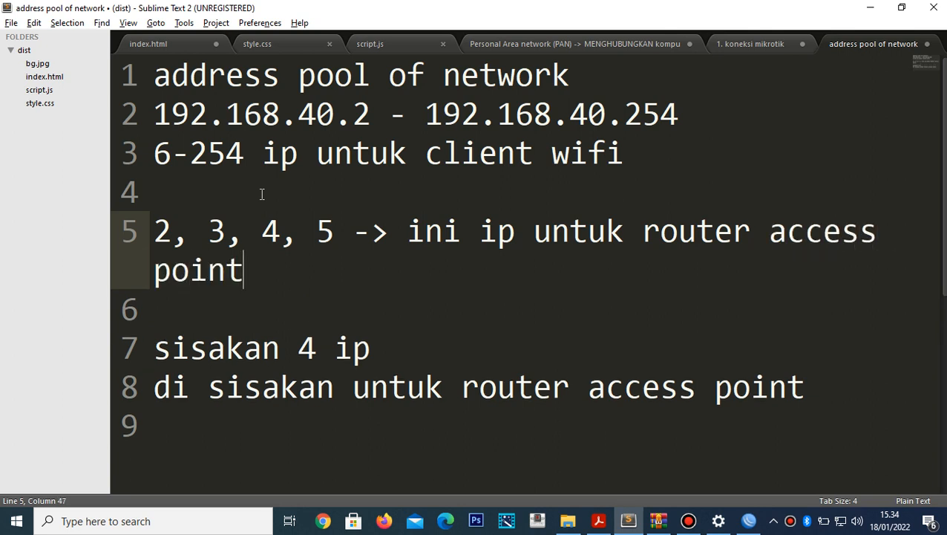
# - Leave the notes and show the topologi mikrotik.pdf diagram in Acrobat Reader again
pyautogui.click(158, 234)
pyautogui.hotkey('alt', 'Tab')
pyautogui.hotkey('alt', 'Tab')
pyautogui.hotkey('alt', 'Tab')
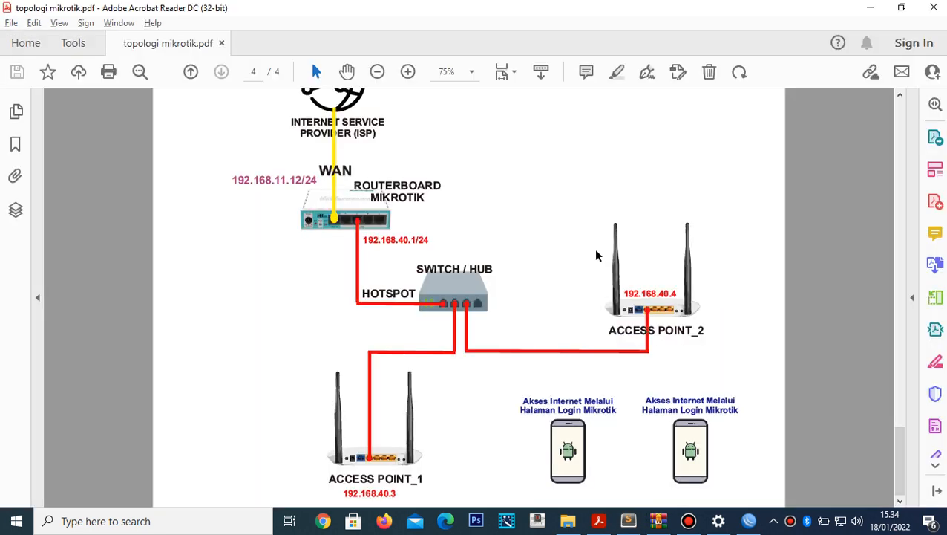
pyautogui.hotkey('alt', 'Tab')
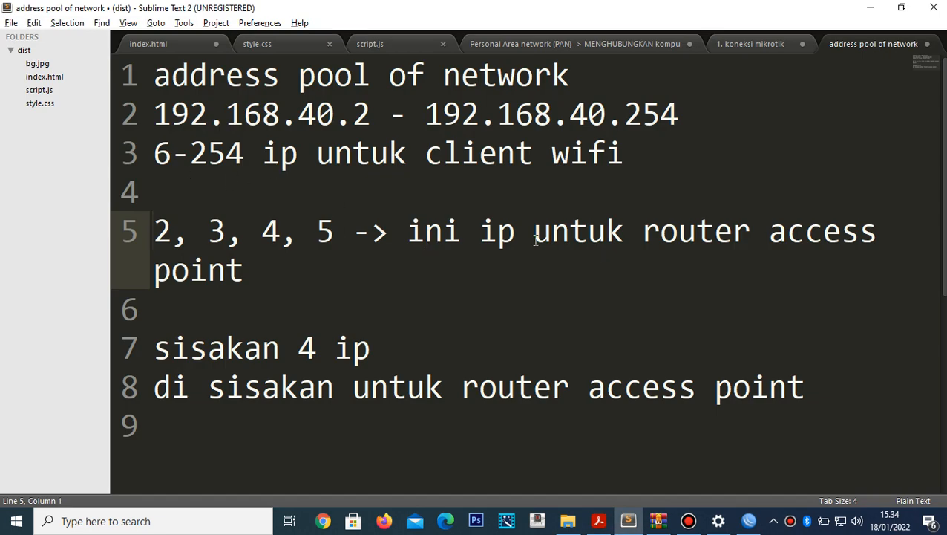
# - In the Hotspot Setup wizard, change the address pool start from 192.168.40.2 to 192.168.40.6
pyautogui.hotkey('alt', 'Tab')
pyautogui.hotkey('alt', 'Tab')
pyautogui.click(535, 245)
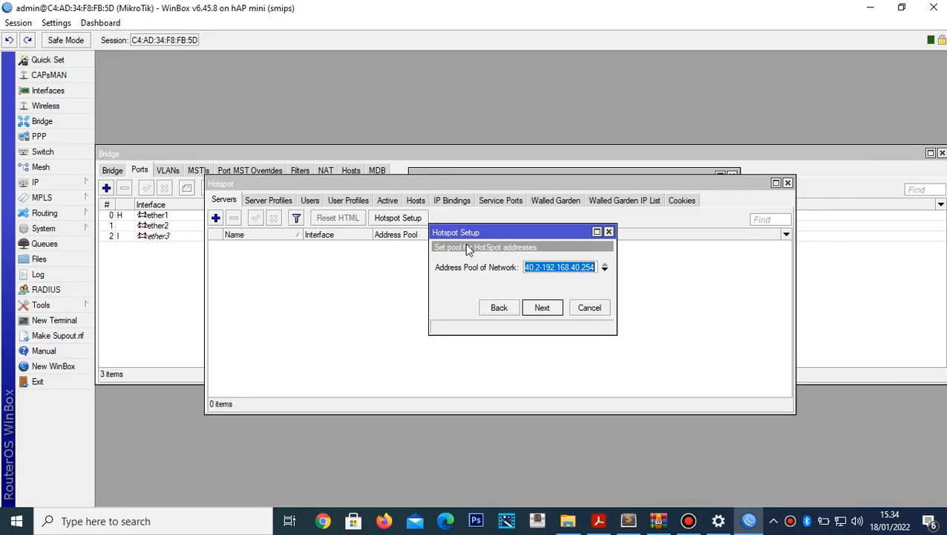
pyautogui.click(555, 269)
pyautogui.press('Left')
pyautogui.press('Left')
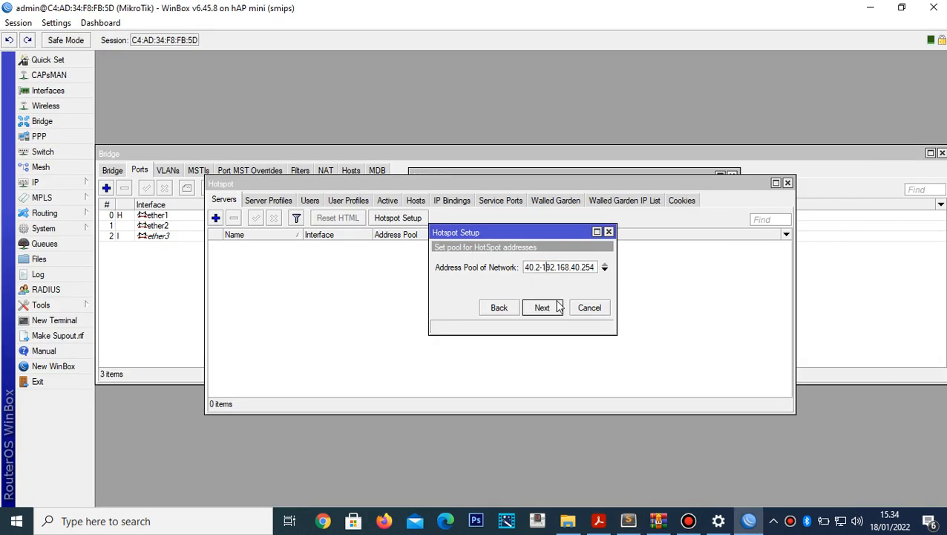
pyautogui.press('BackSpace')
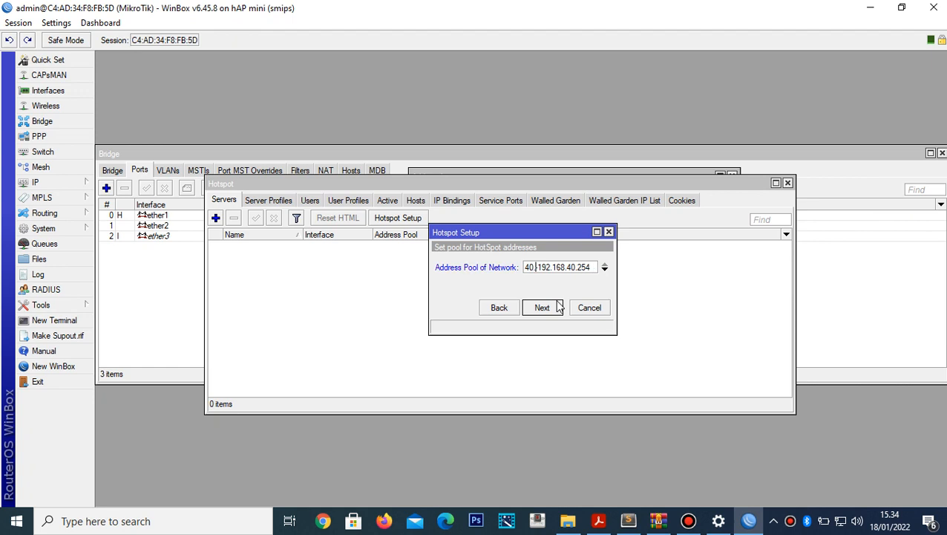
pyautogui.write('6')
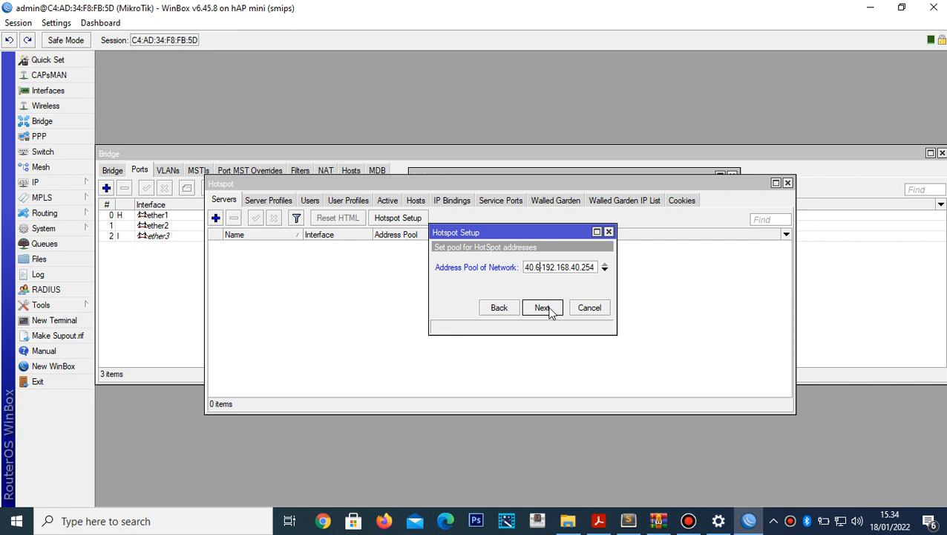
# - Accept the pool, certificate none, SMTP 0.0.0.0 and DNS server 192.168.1.1
pyautogui.click(542, 307)
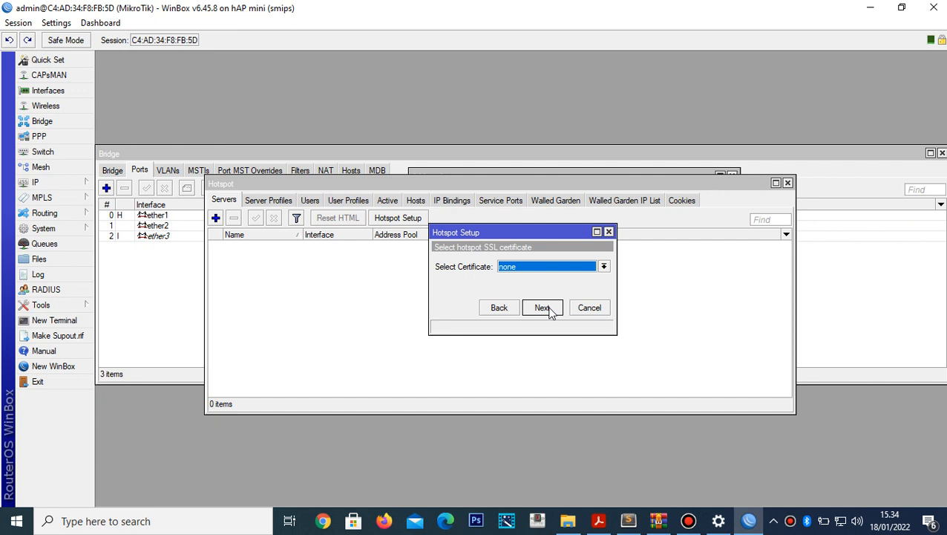
pyautogui.click(542, 307)
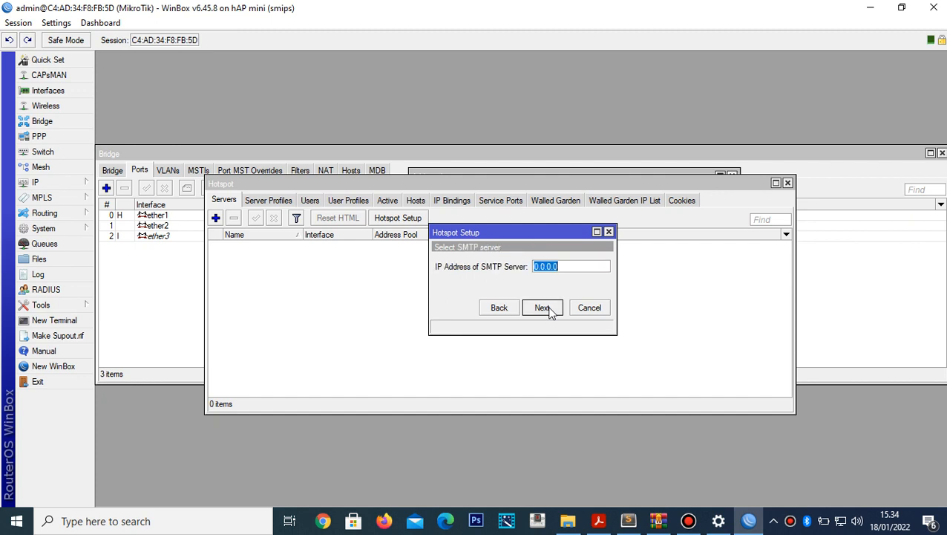
pyautogui.click(550, 312)
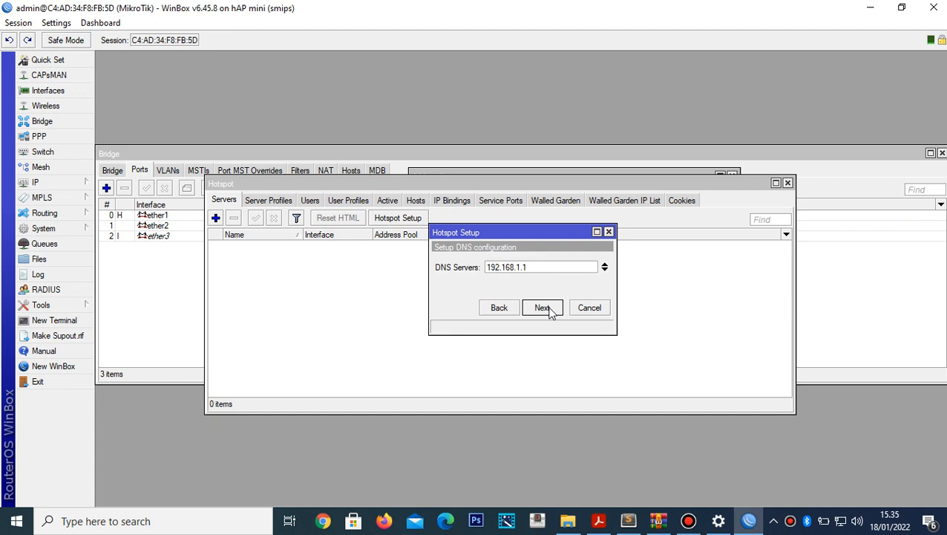
pyautogui.click(549, 312)
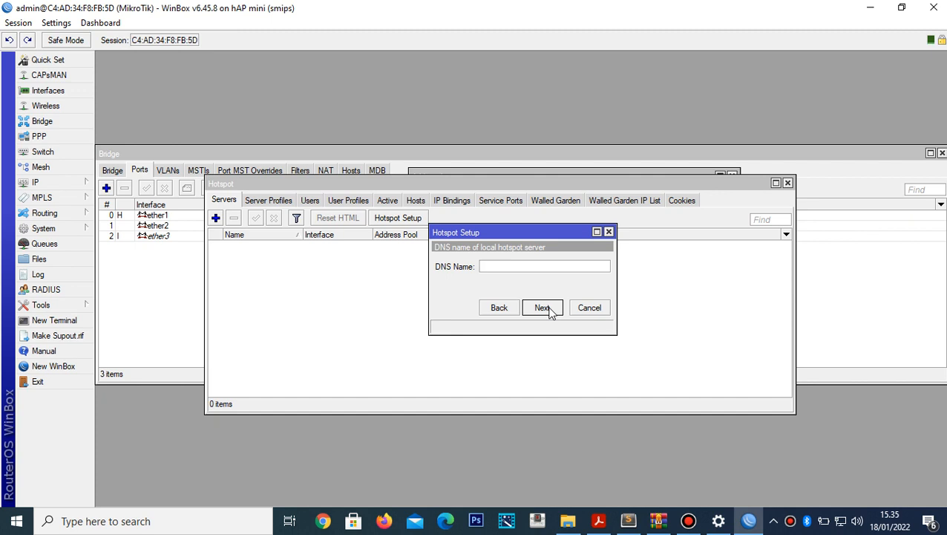
# - Set the hotspot DNS name to lubukubar.co.id
pyautogui.write('yuda.co.id')
pyautogui.press('BackSpace')
pyautogui.press('BackSpace')
pyautogui.press('BackSpace')
pyautogui.press('BackSpace')
pyautogui.press('BackSpace')
pyautogui.press('BackSpace')
pyautogui.press('BackSpace')
pyautogui.press('BackSpace')
pyautogui.press('BackSpace')
pyautogui.press('BackSpace')
pyautogui.write('lubukubar.co.id')
pyautogui.click(543, 308)
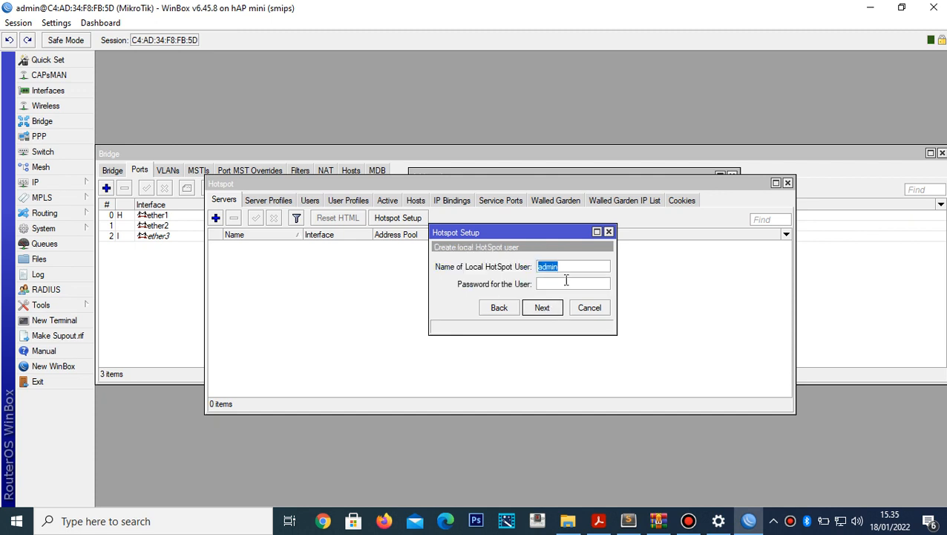
# - Create local hotspot user admin with a password and finish the setup as hotspot1, then show the topology PDF
pyautogui.click(584, 270)
pyautogui.press('Tab')
pyautogui.write('12345')
pyautogui.click(548, 313)
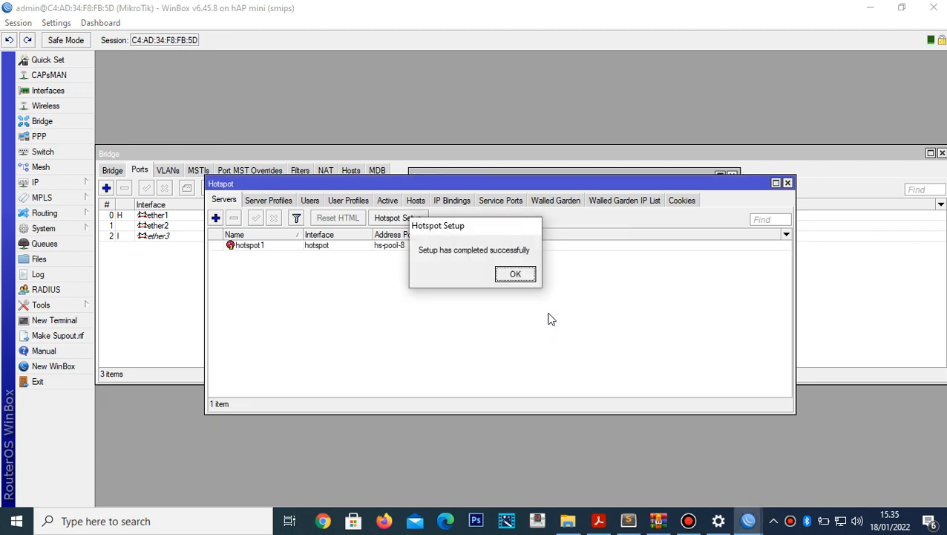
pyautogui.click(521, 278)
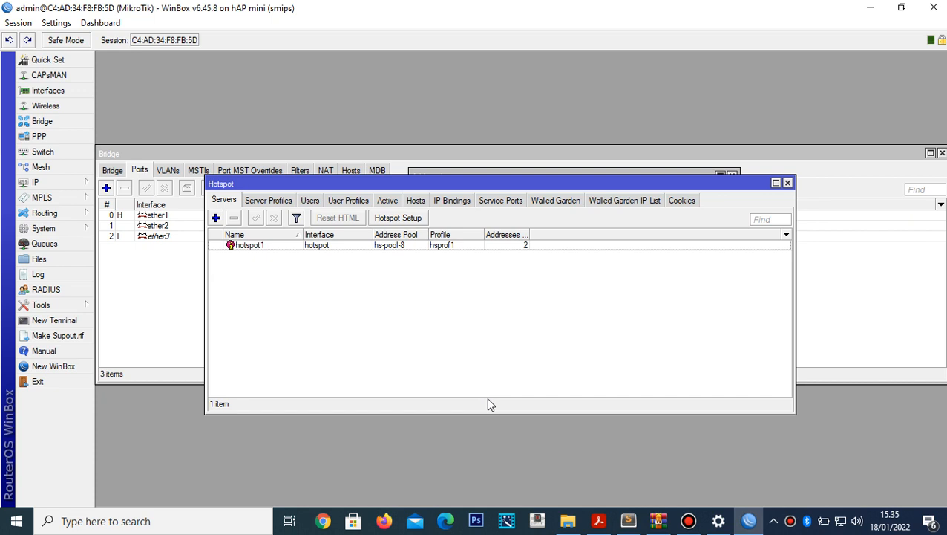
pyautogui.click(601, 518)
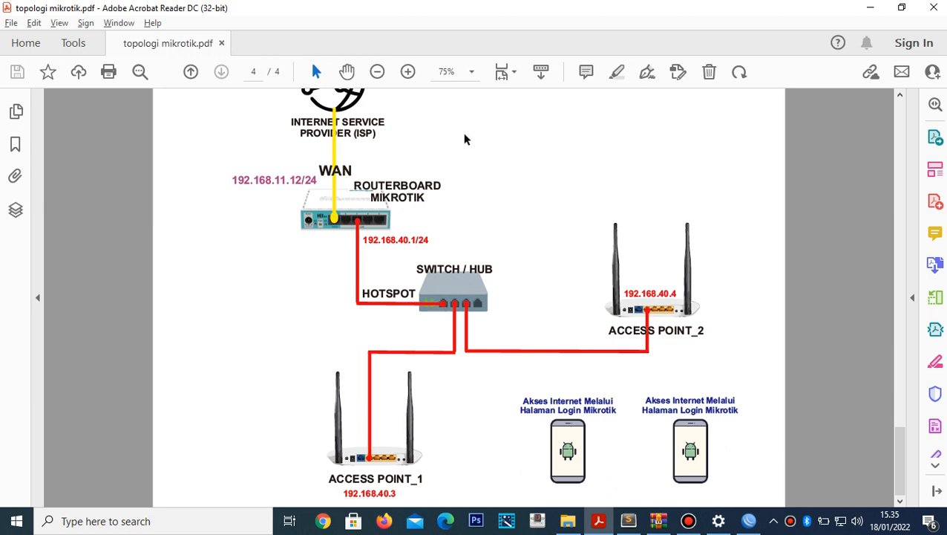
# - Zoom out and go back to page 3, the ISP, routerboard and DHCP client diagram
pyautogui.click(379, 72)
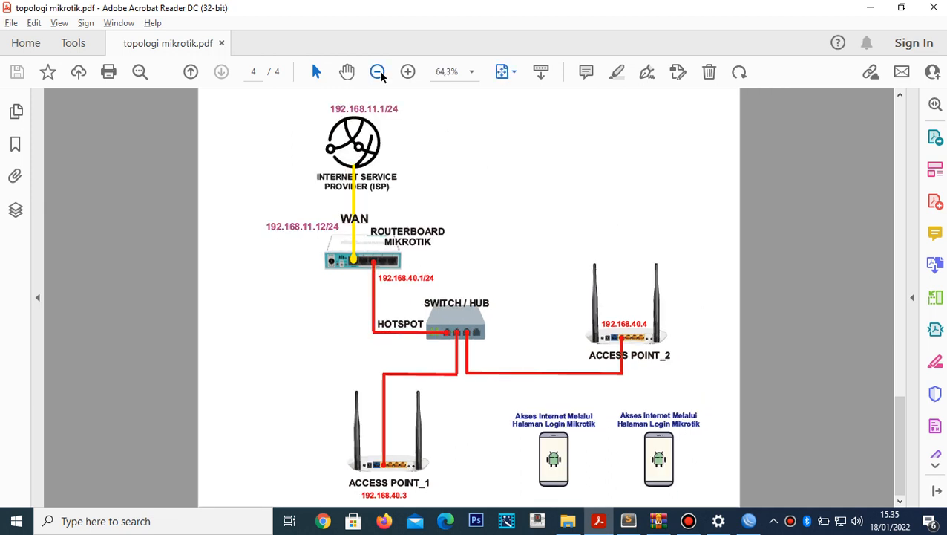
pyautogui.click(191, 72)
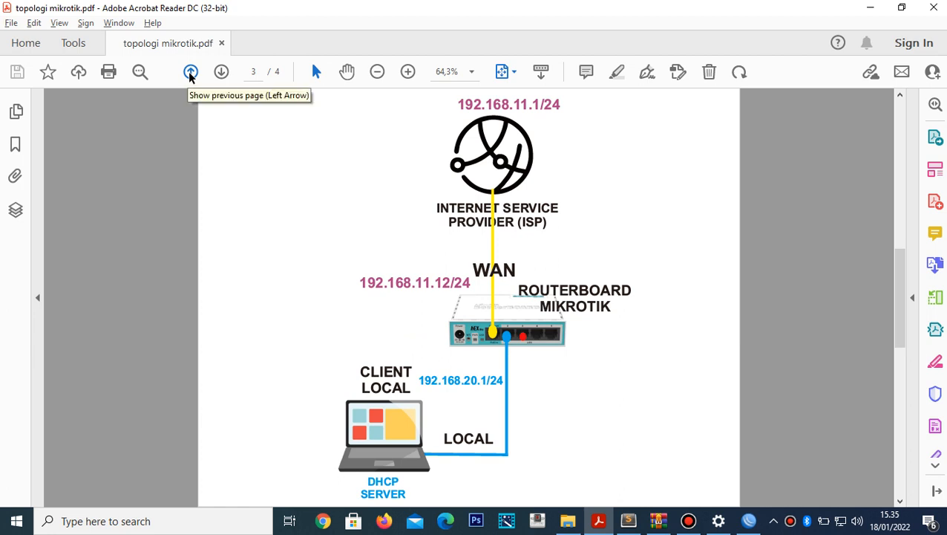
pyautogui.moveTo(898, 316); pyautogui.dragTo(902, 332)
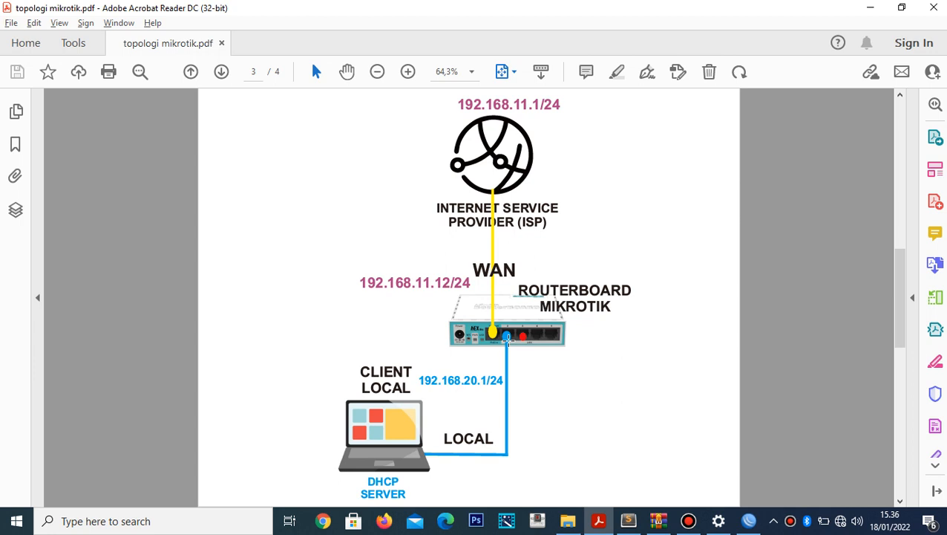
# - Highlight LOCAL on the diagram, briefly open and close Fill & Sign, then minimize Acrobat Reader
pyautogui.click(616, 73)
pyautogui.moveTo(437, 451); pyautogui.dragTo(515, 462)
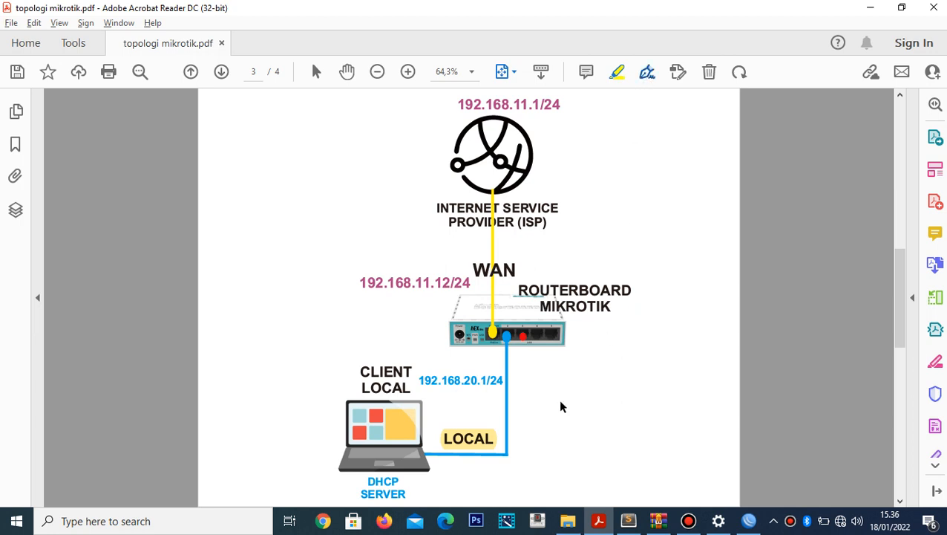
pyautogui.click(644, 76)
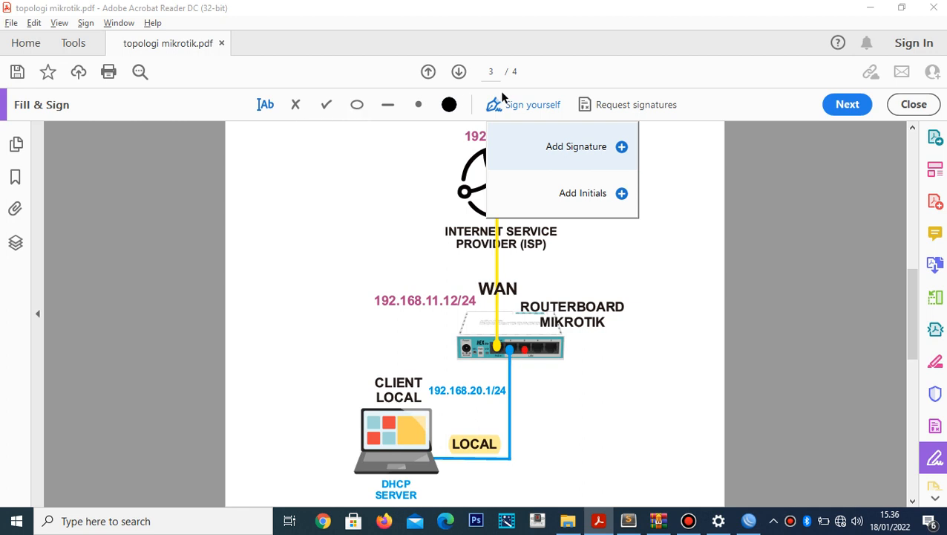
pyautogui.click(930, 104)
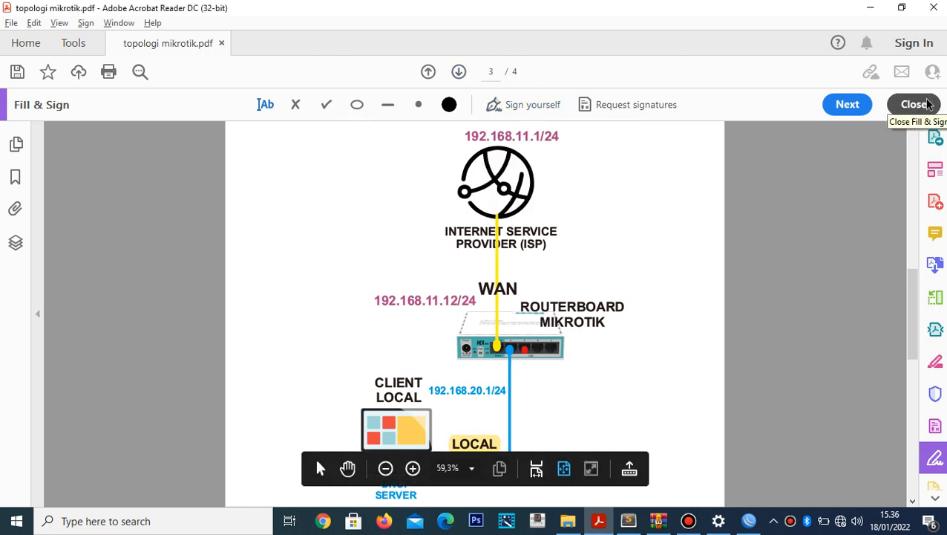
pyautogui.click(930, 104)
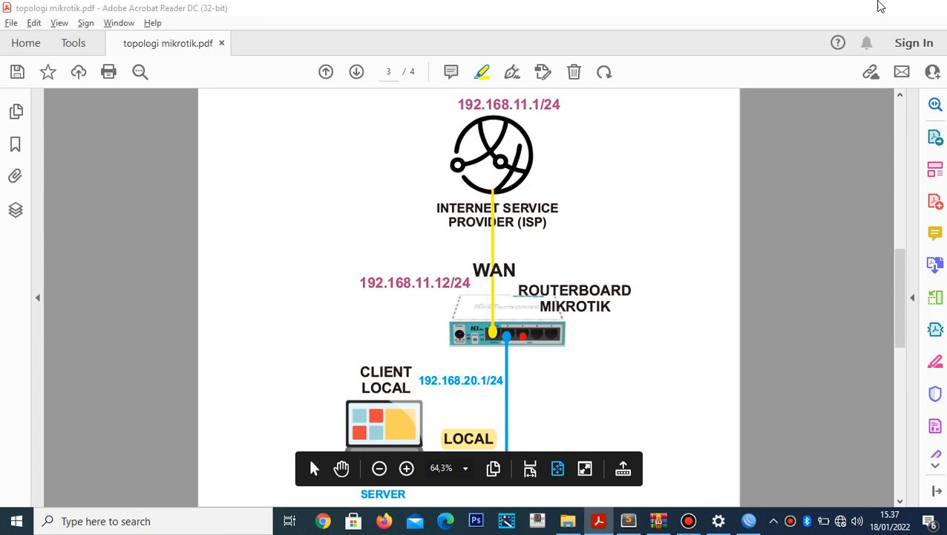
pyautogui.click(878, 6)
# - Minimize WinBox and Sublime Text, then bring the page 3 topology PDF back to the front
pyautogui.click(871, 8)
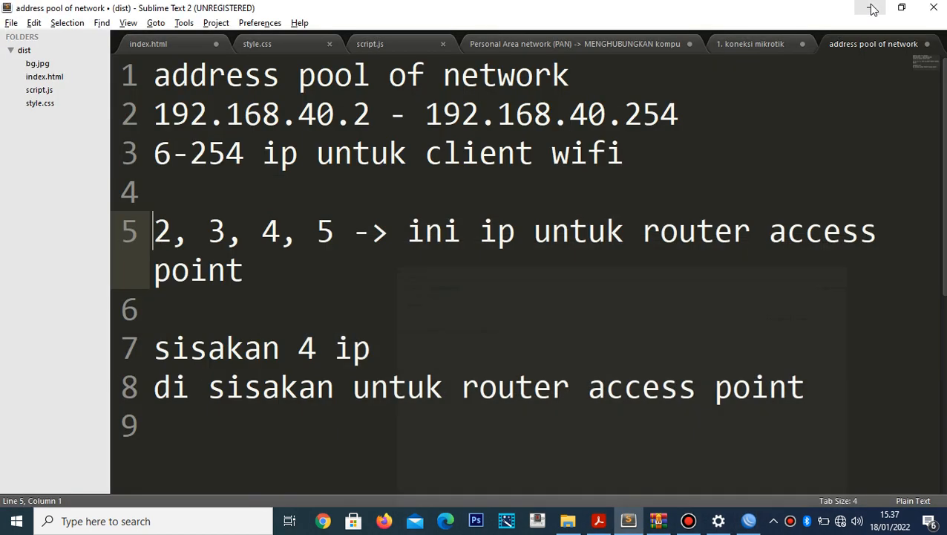
pyautogui.click(872, 7)
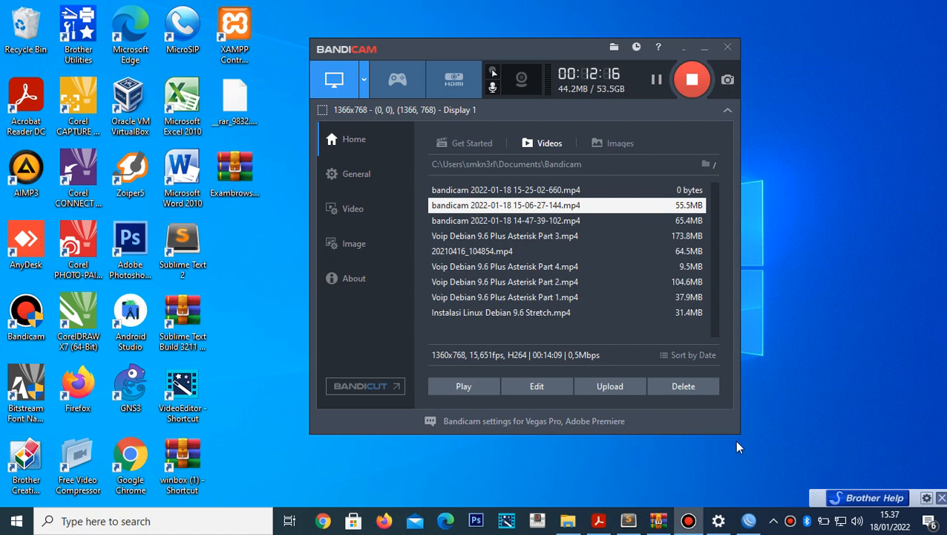
pyautogui.click(602, 522)
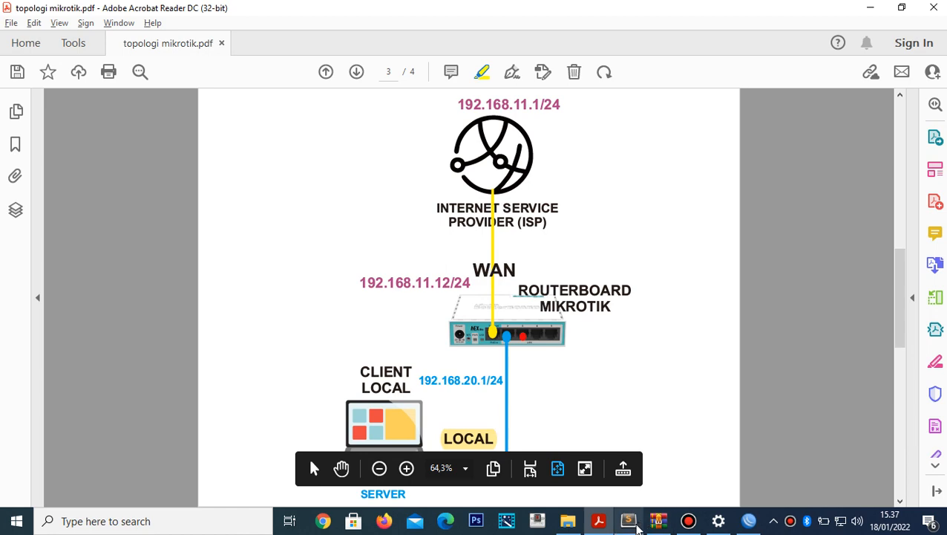
# - Start a new note headed 'troubleshooting jika tidak masuk ke halaman login hotspot secara otomatis'
pyautogui.click(630, 523)
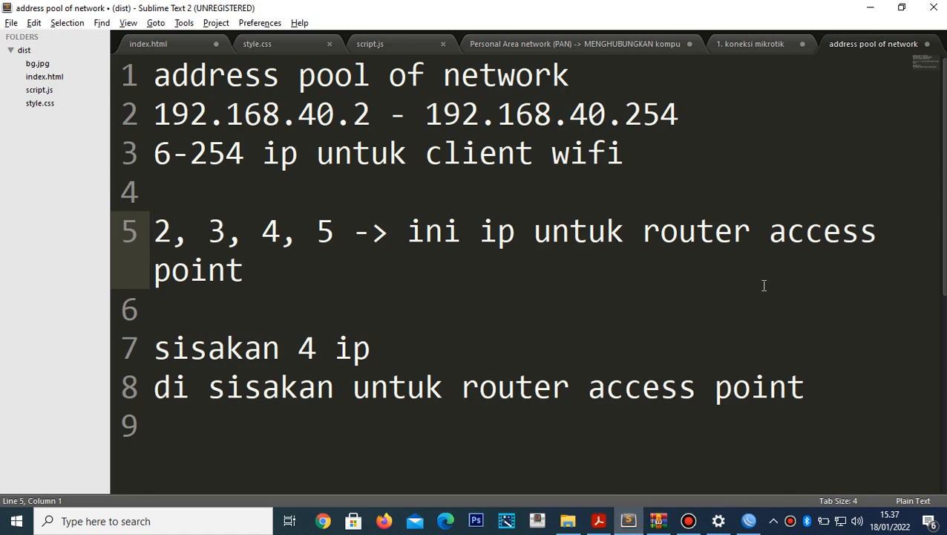
pyautogui.hotkey('ctrl', 'n')
pyautogui.write('t')
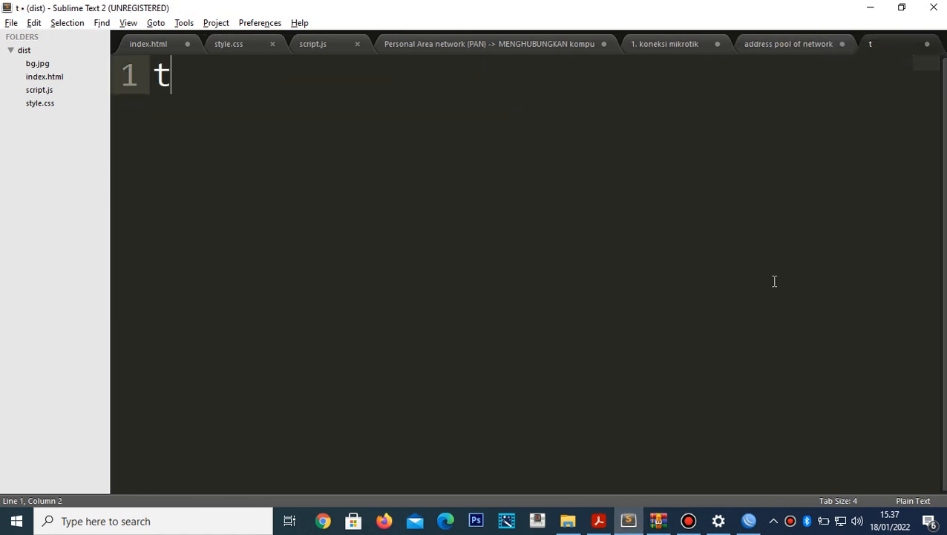
pyautogui.write('roublesho')
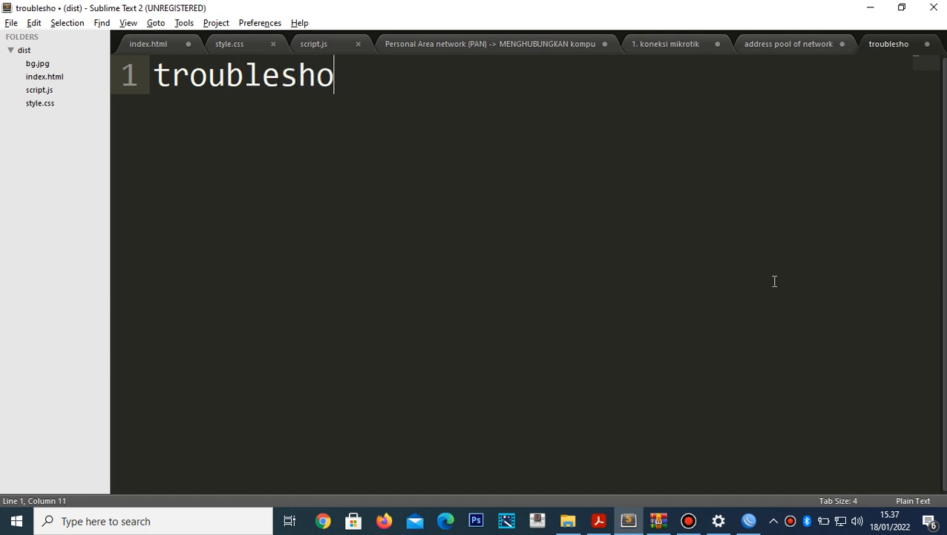
pyautogui.write('oting jik')
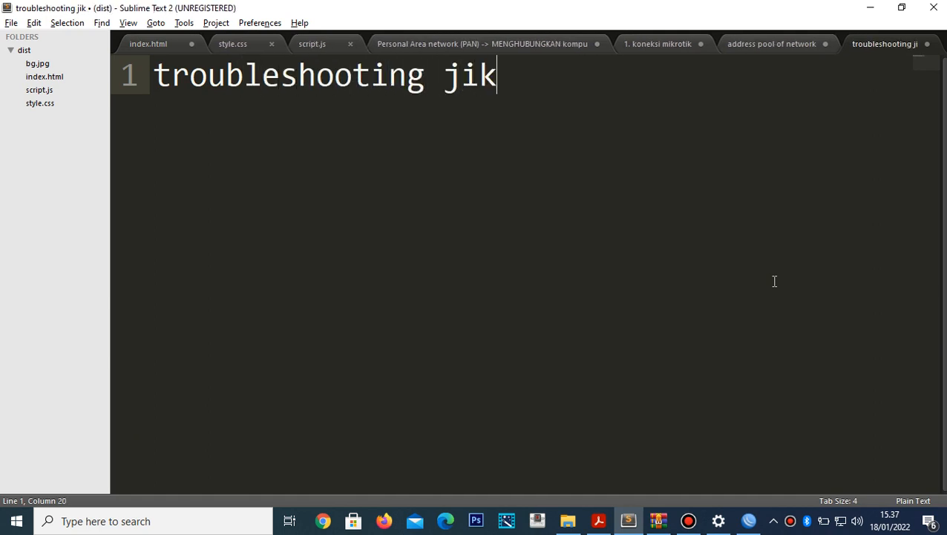
pyautogui.write('a tidak ma')
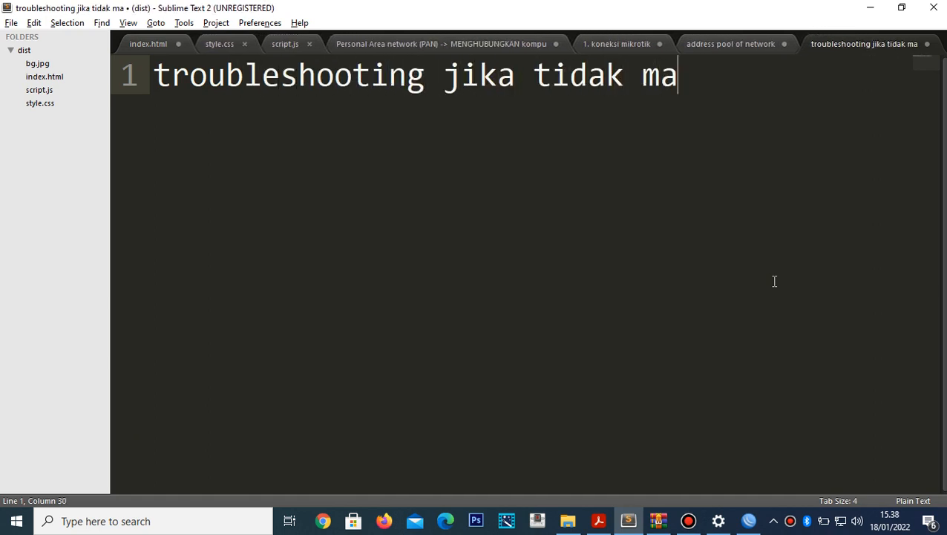
pyautogui.write('suk ke')
pyautogui.press('Return')
pyautogui.write('h')
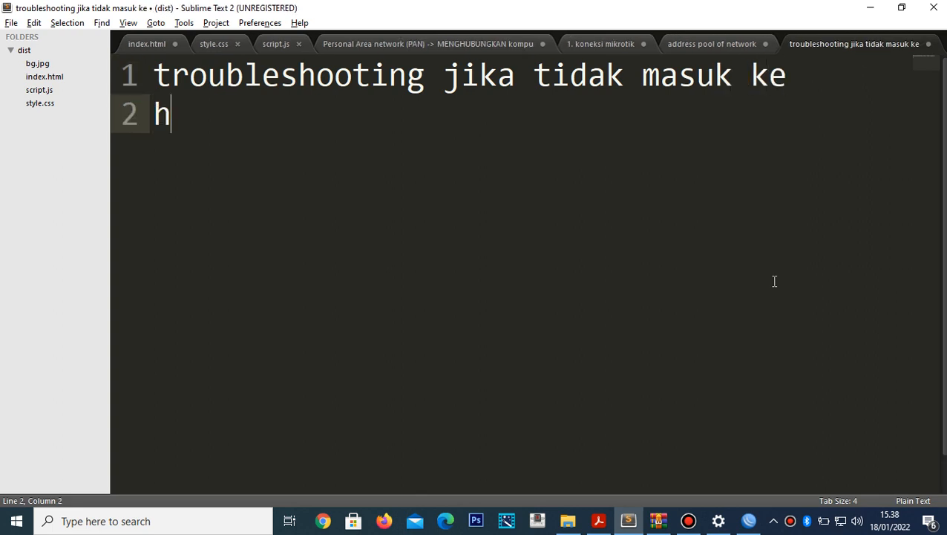
pyautogui.write('alaman log')
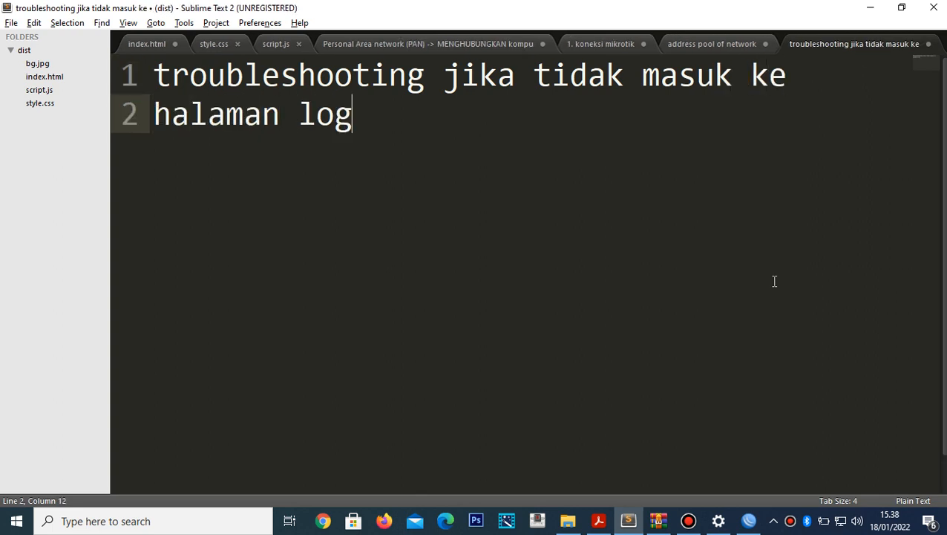
pyautogui.write('in hotspot ')
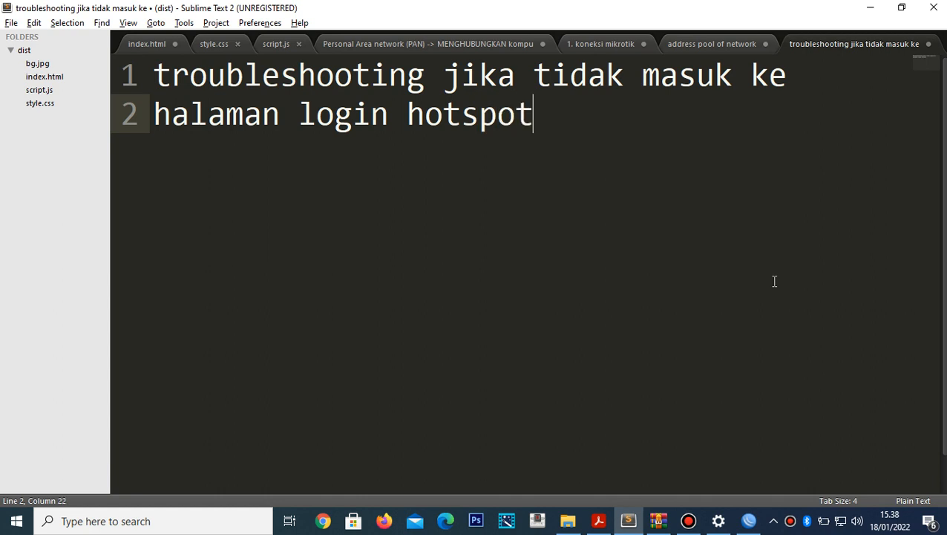
pyautogui.write('secara ')
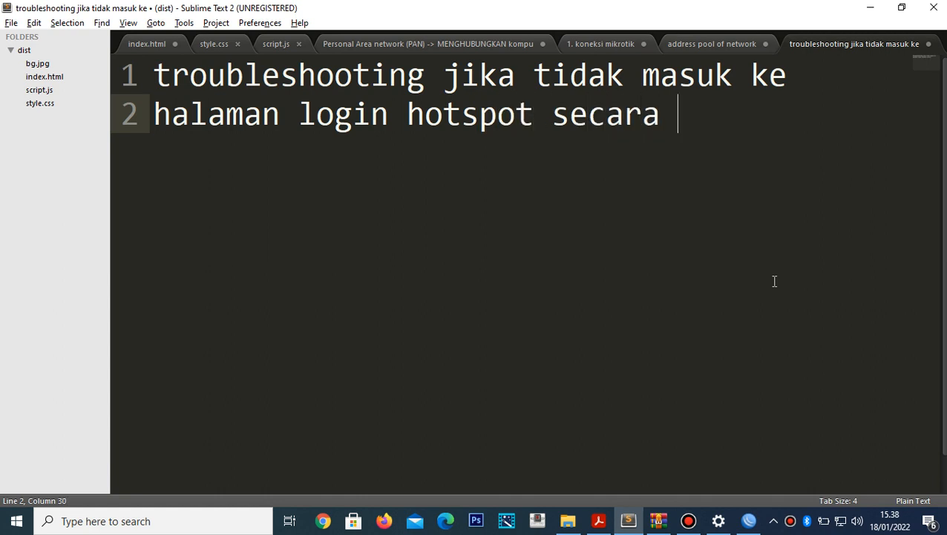
pyautogui.write('otomatis')
pyautogui.press('Return')
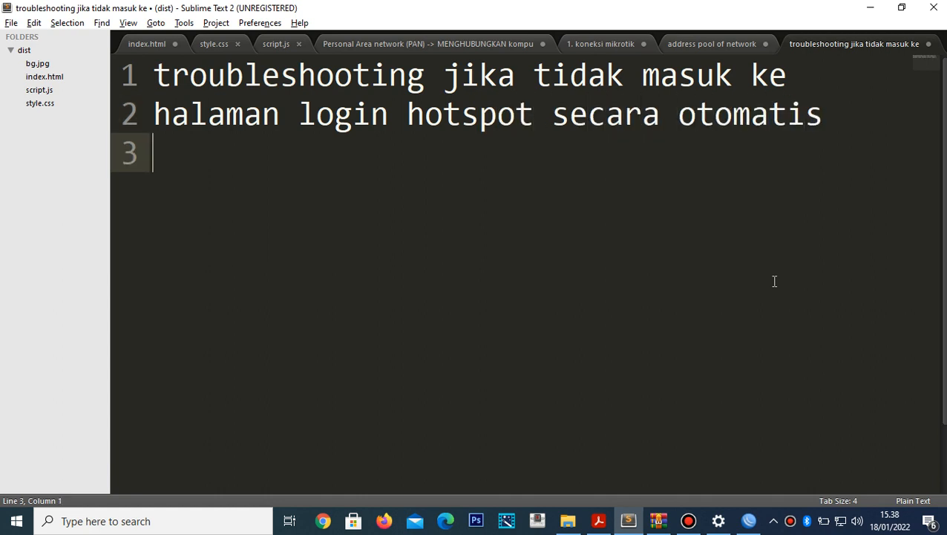
# - Add step '1. masuk ke chrome (browser)' and start a new line below it
pyautogui.write('1. ma')
pyautogui.write('suk')
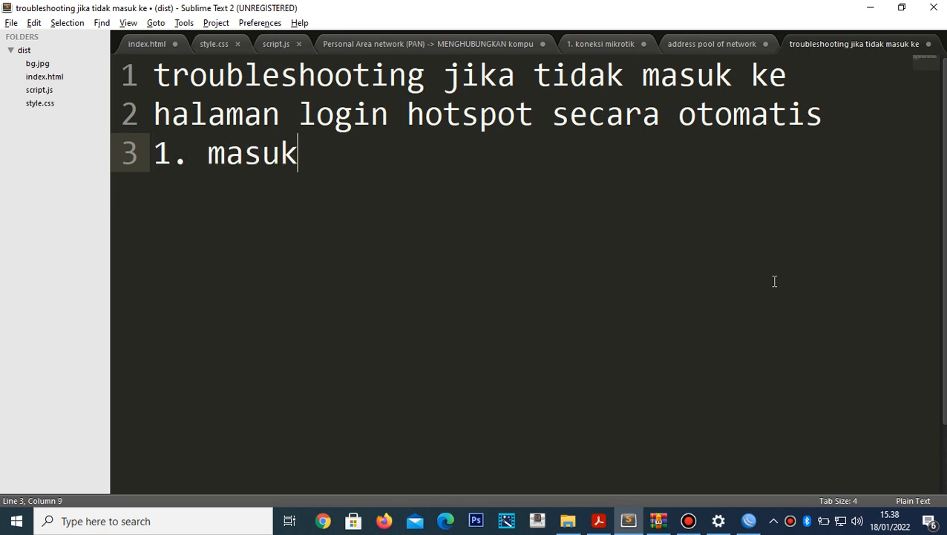
pyautogui.write(' ke c')
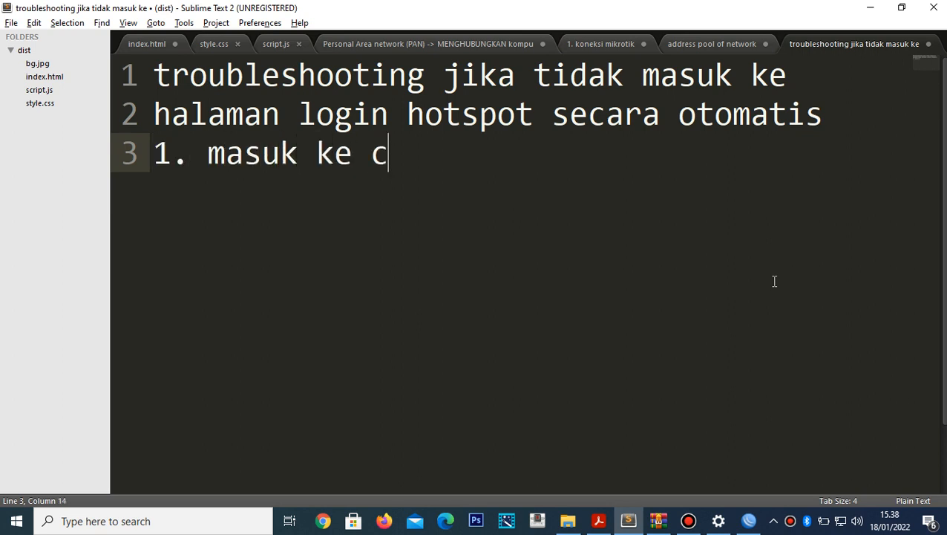
pyautogui.write('hrome (')
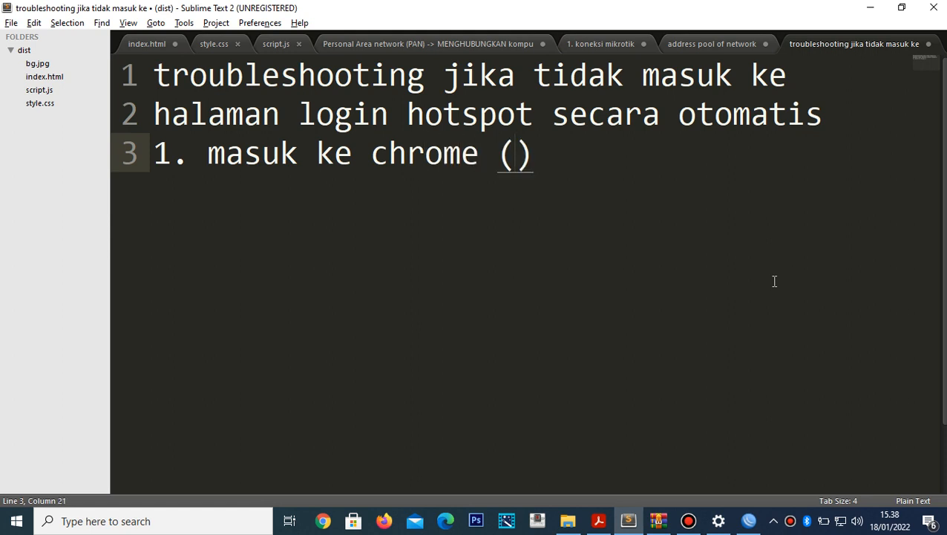
pyautogui.write('browser')
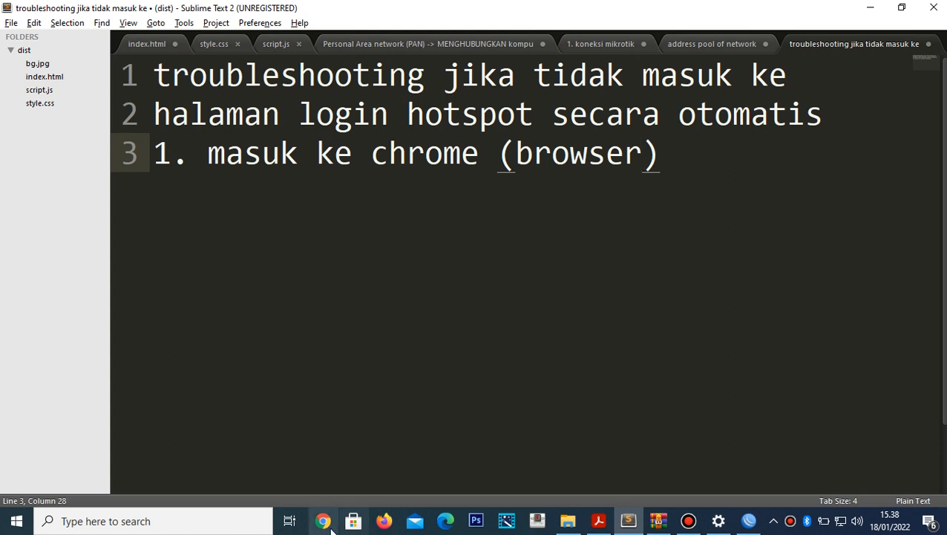
pyautogui.click(327, 522)
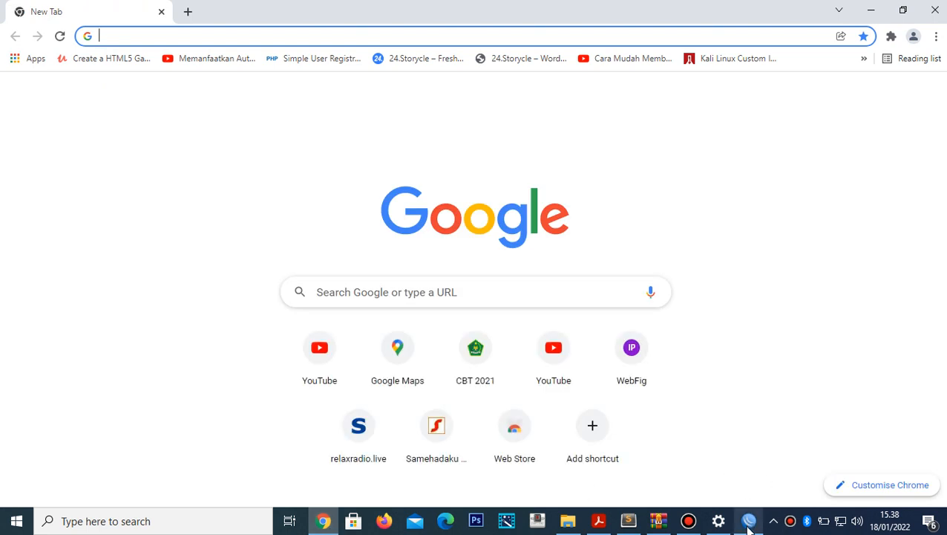
pyautogui.click(630, 530)
pyautogui.click(688, 180)
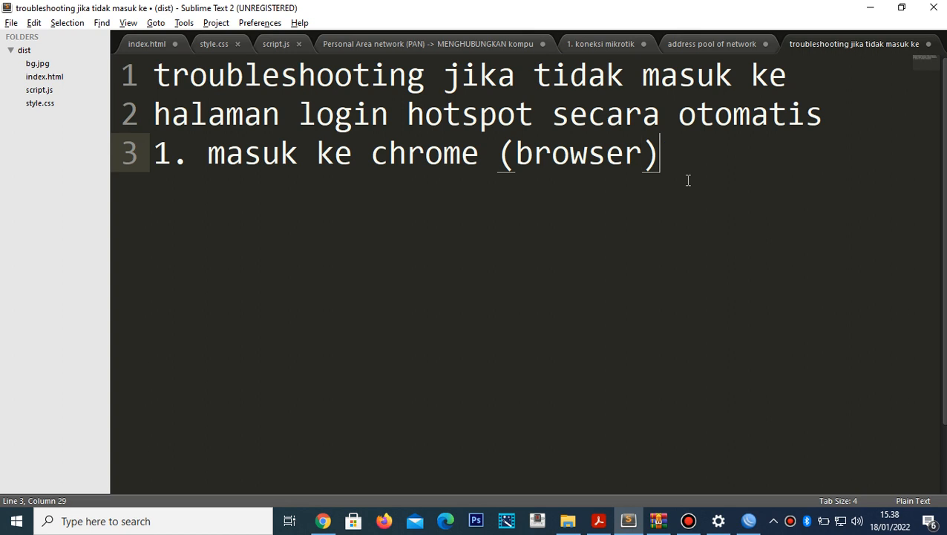
pyautogui.press('Return')
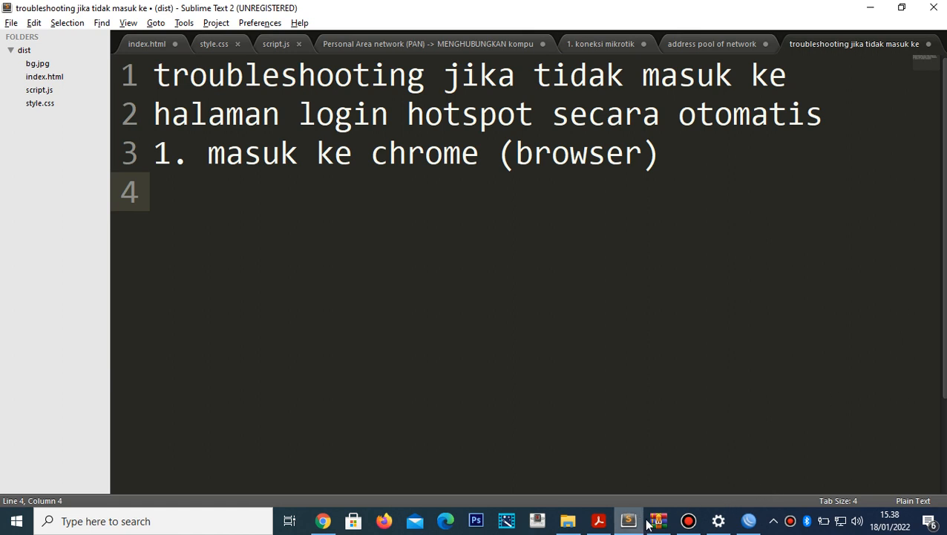
# - Show page 4 of the topology PDF and highlight the router address 192.168.40.1/24
pyautogui.click(598, 521)
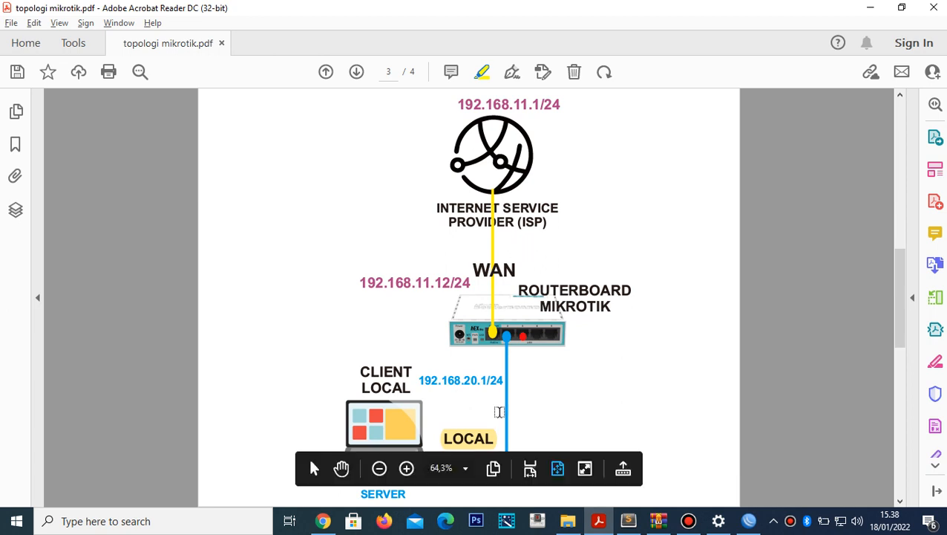
pyautogui.click(356, 71)
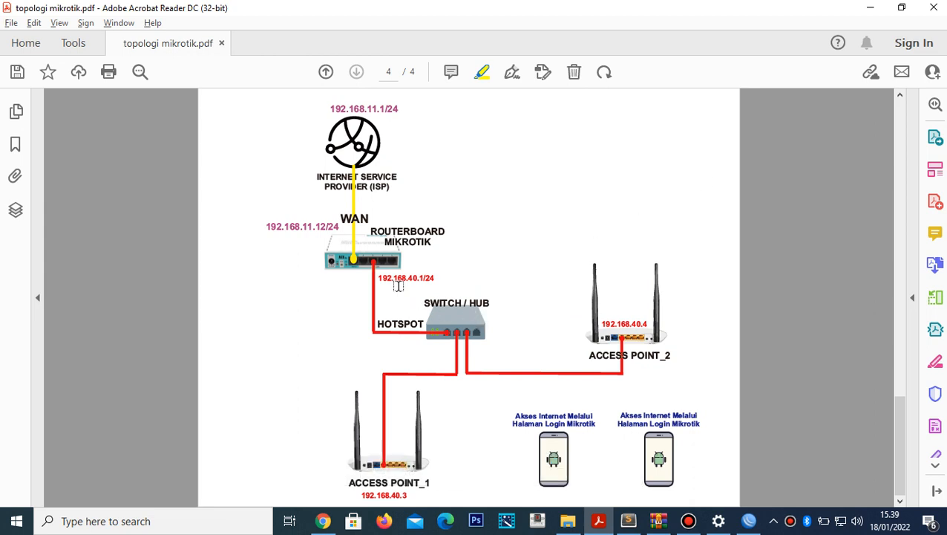
pyautogui.moveTo(380, 277); pyautogui.dragTo(436, 279)
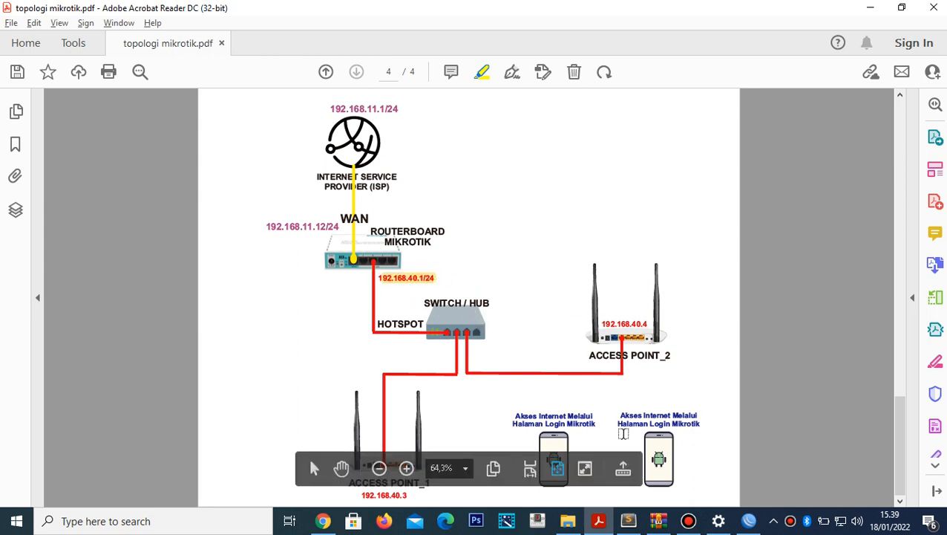
# - In Chrome, browse to 192.168.40.1 to reach the lubukubar.co.id/login hotspot page
pyautogui.click(332, 526)
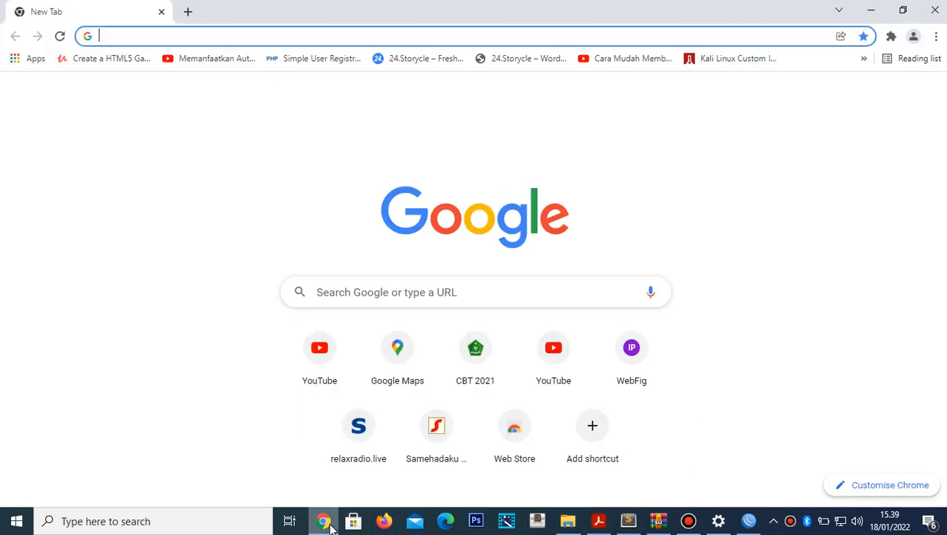
pyautogui.write('192.168')
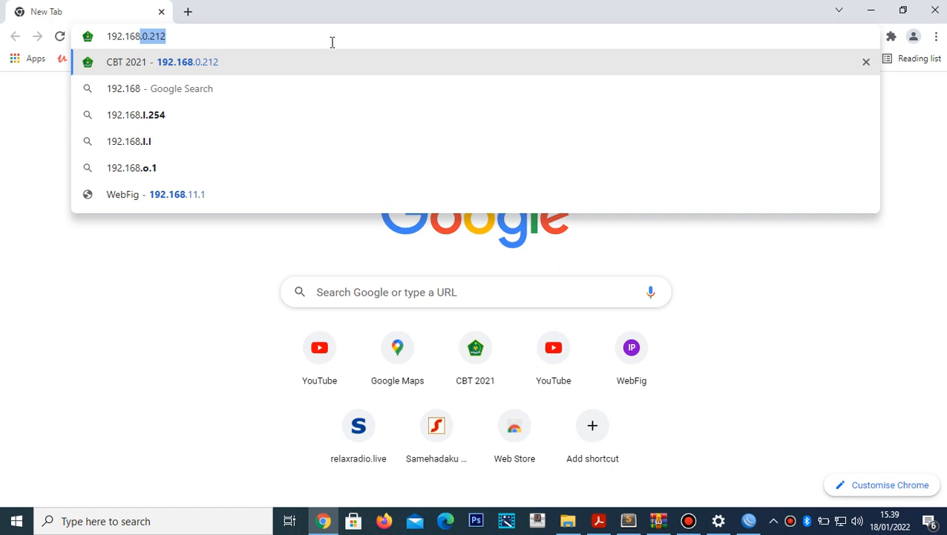
pyautogui.write('.40.1')
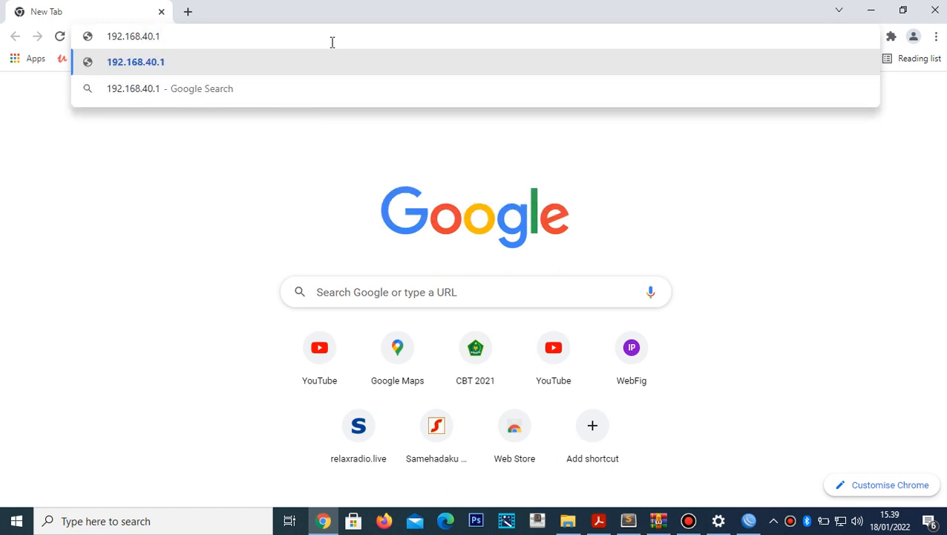
pyautogui.press('Return')
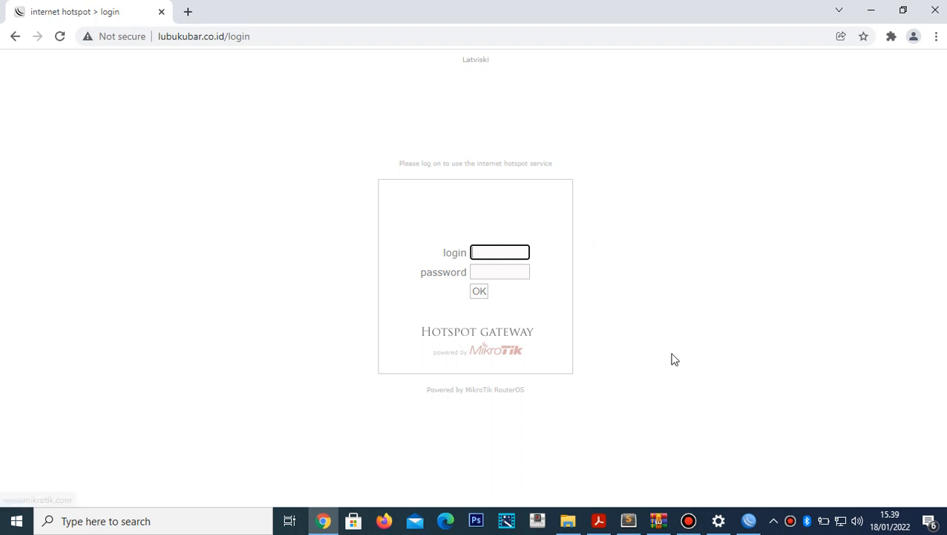
# - Add the hotspot address 192.168.40.1 under the first troubleshooting step in the notes
pyautogui.click(628, 524)
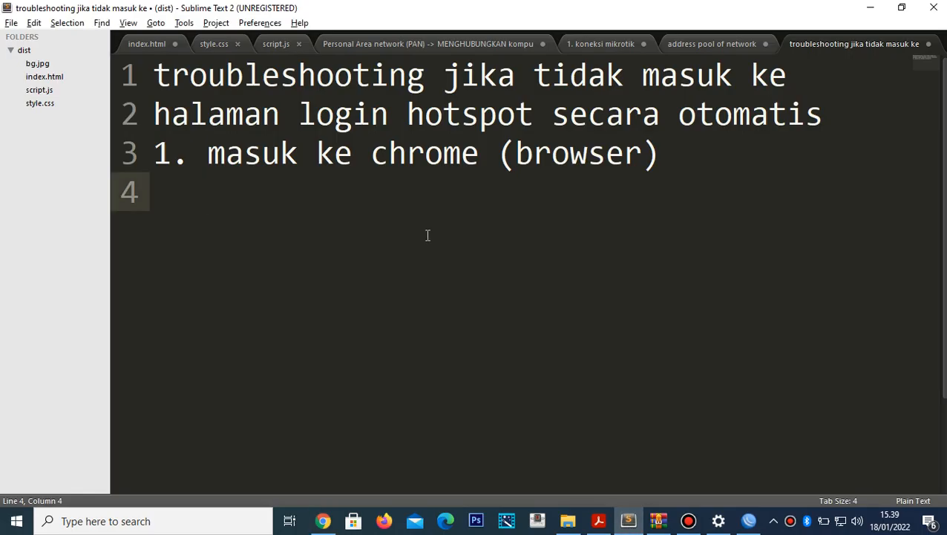
pyautogui.write('192.1')
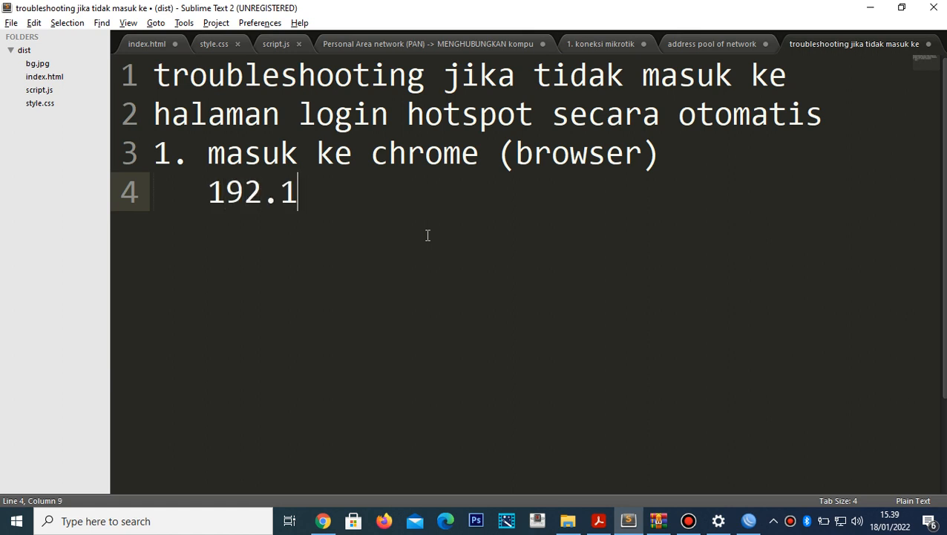
pyautogui.write('68.4')
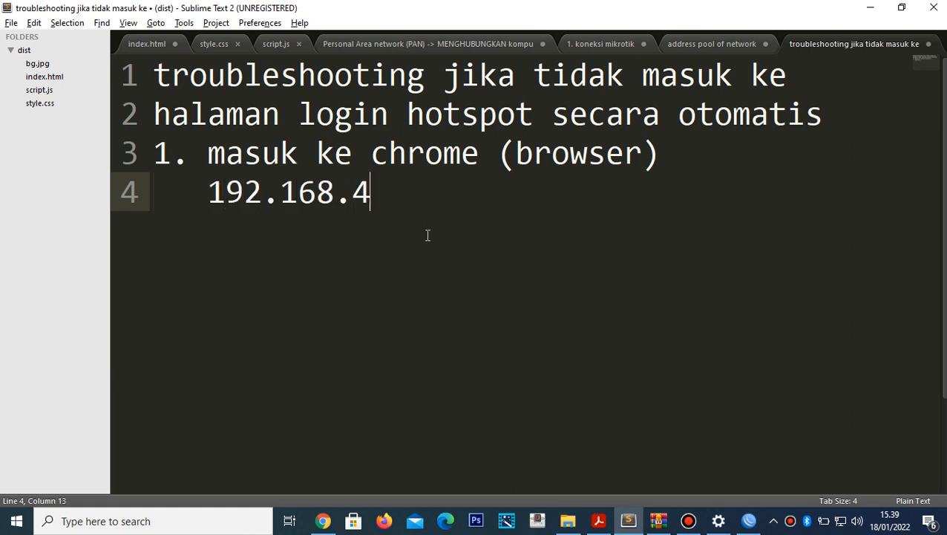
pyautogui.write('0.1')
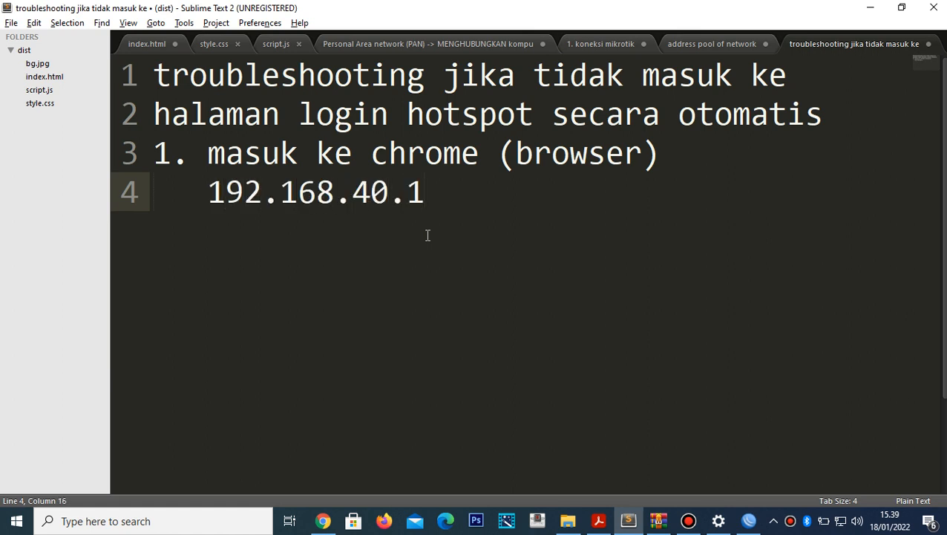
pyautogui.hotkey('alt', 'Tab')
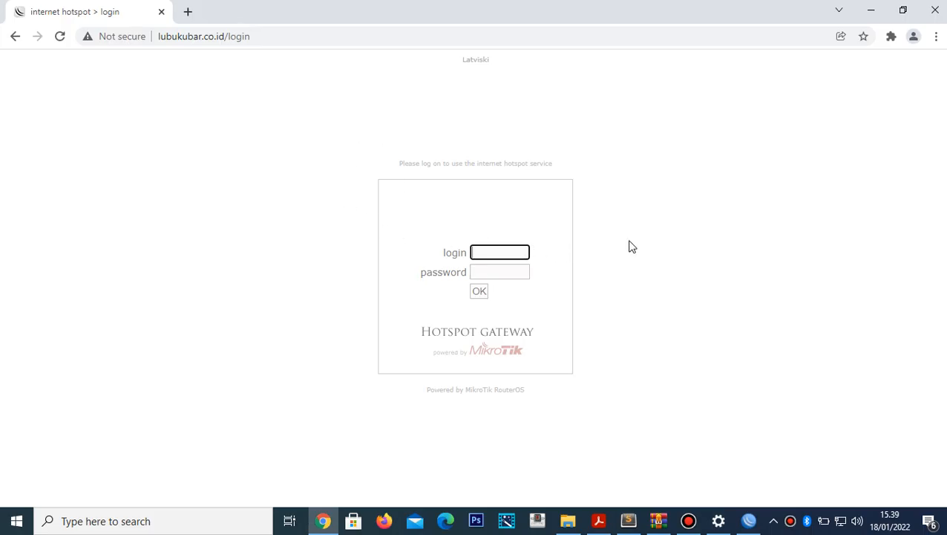
pyautogui.hotkey('alt', 'Tab')
# - Begin a second numbered step '2.' in the troubleshooting notes
pyautogui.press('Return')
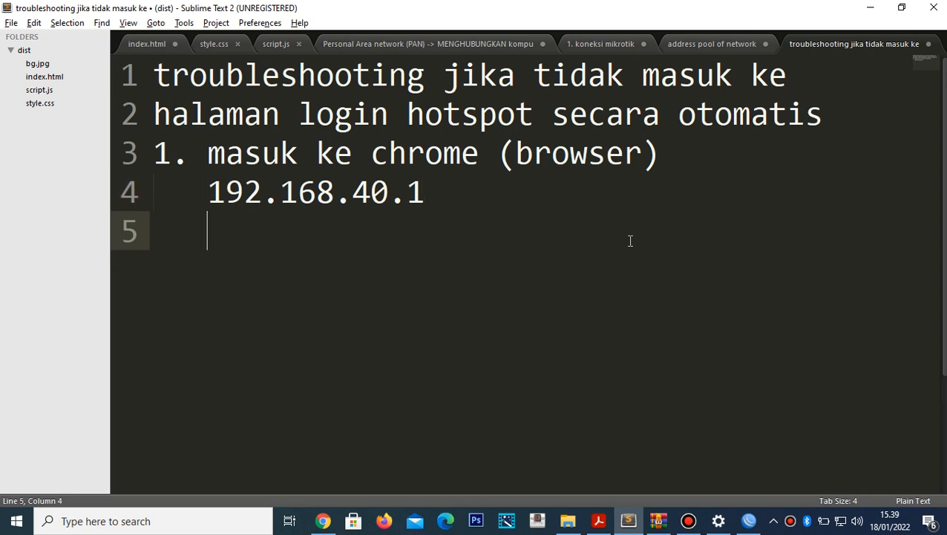
pyautogui.press('Return')
pyautogui.press('BackSpace')
pyautogui.press('BackSpace')
pyautogui.press('BackSpace')
pyautogui.write('2.')
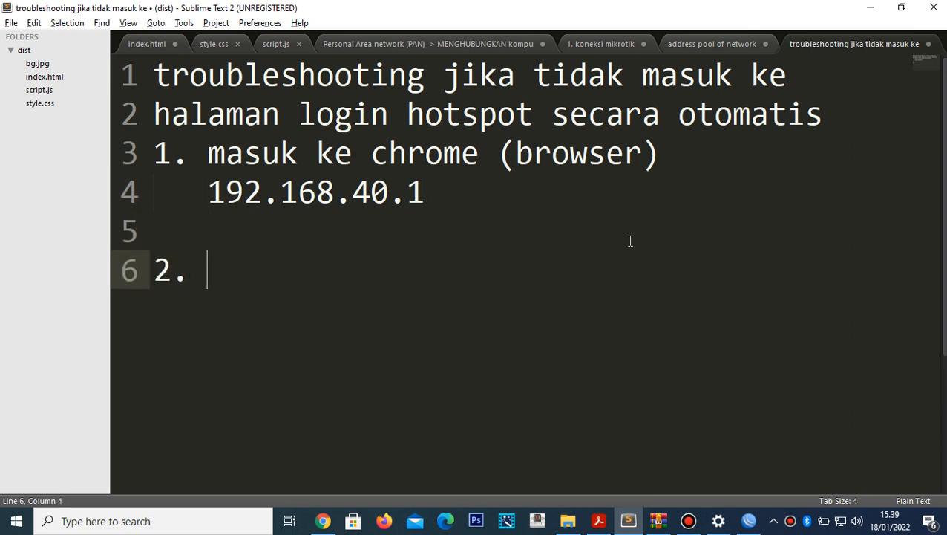
# - Close Chrome's login page and relaunch Chrome on a fresh new tab
pyautogui.hotkey('alt', 'Tab')
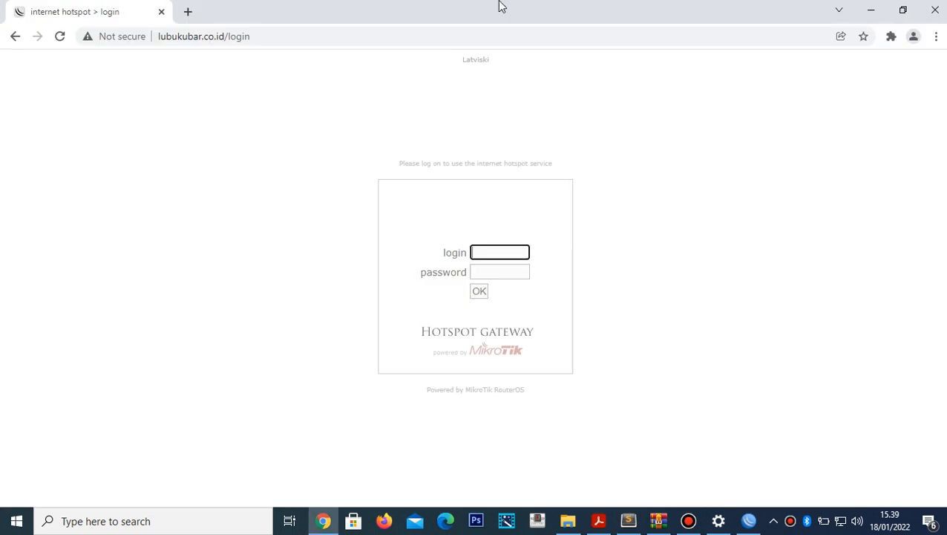
pyautogui.click(934, 8)
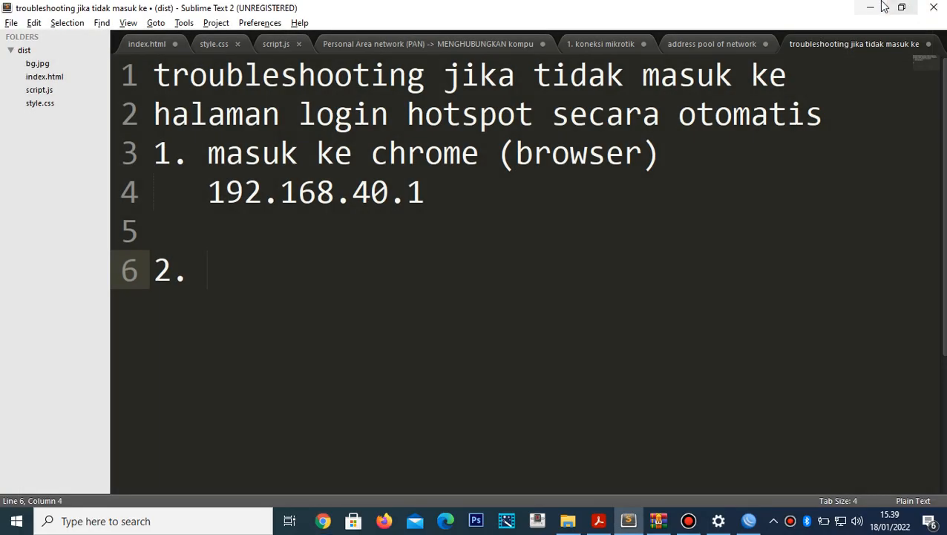
pyautogui.hotkey('alt', 'Tab')
pyautogui.click(323, 520)
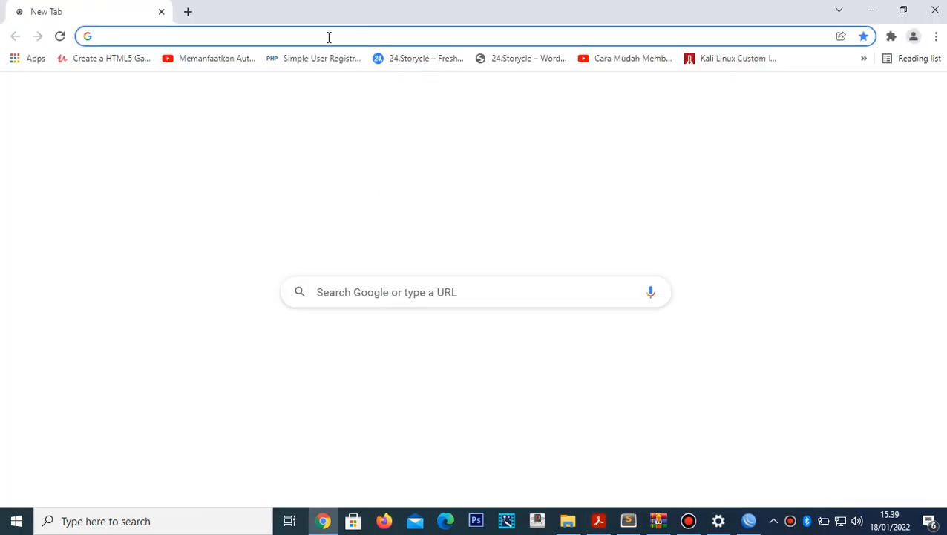
pyautogui.click(328, 35)
pyautogui.hotkey('alt', 'Tab')
pyautogui.hotkey('alt', 'Tab')
pyautogui.hotkey('alt', 'Tab')
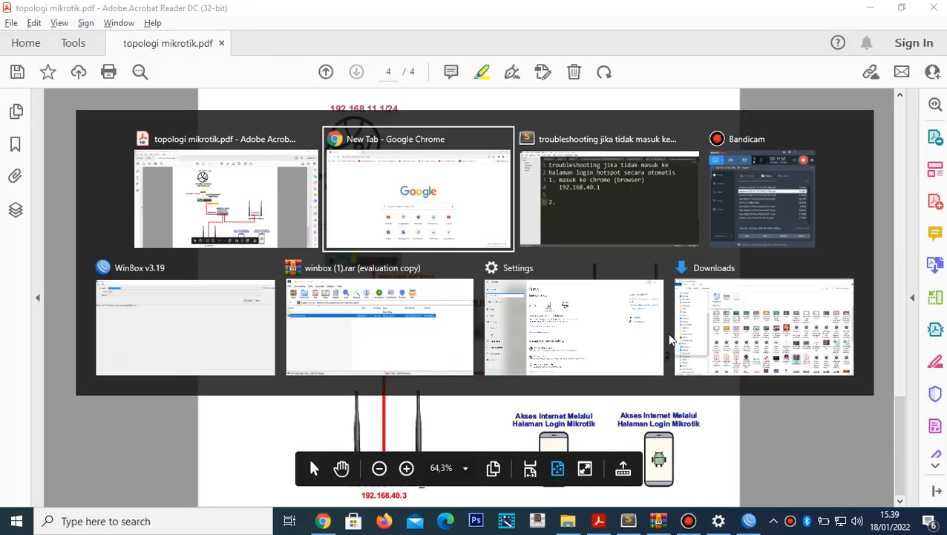
# - Write step 2 as 'masuk ke chrome (browser', 'dns yg kita buat tadi', 'lubukubar.co.id'
pyautogui.write('masu')
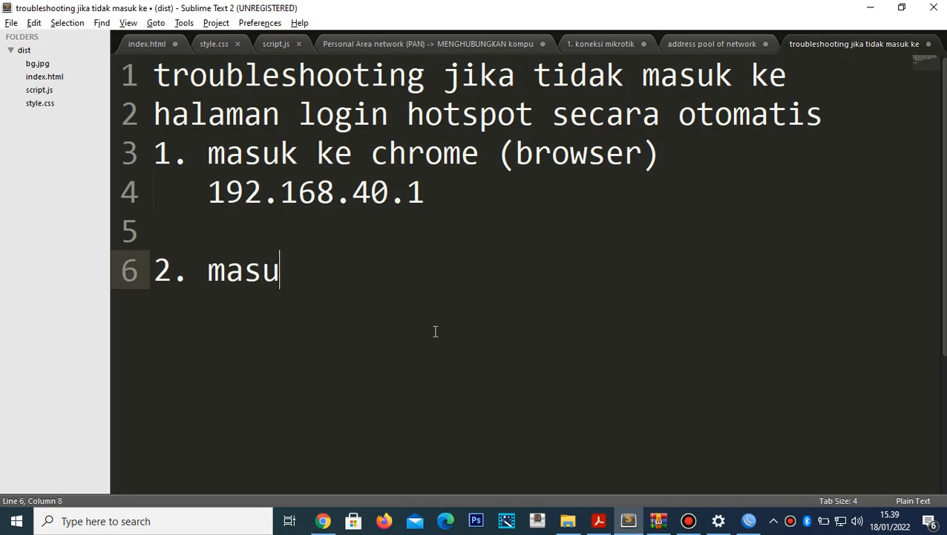
pyautogui.write('k ke ch')
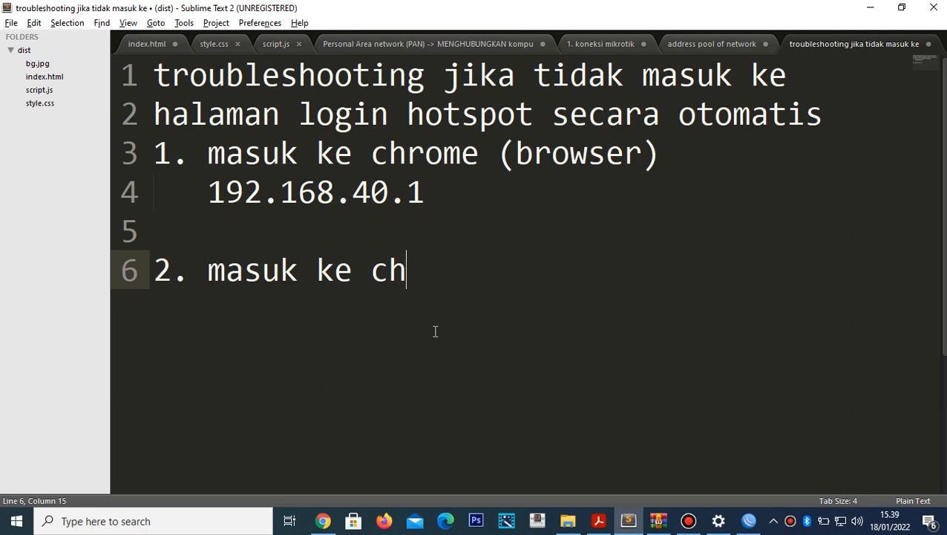
pyautogui.write('rome (')
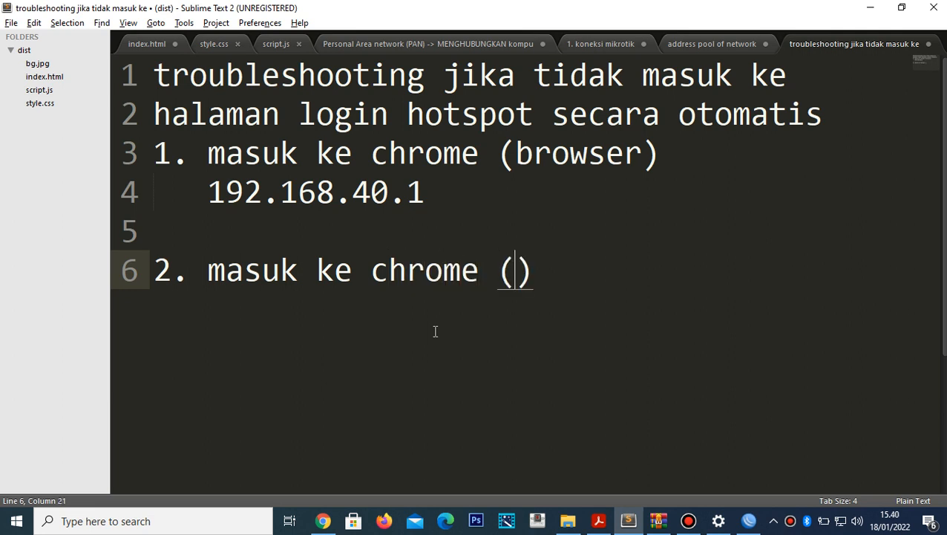
pyautogui.write('browser')
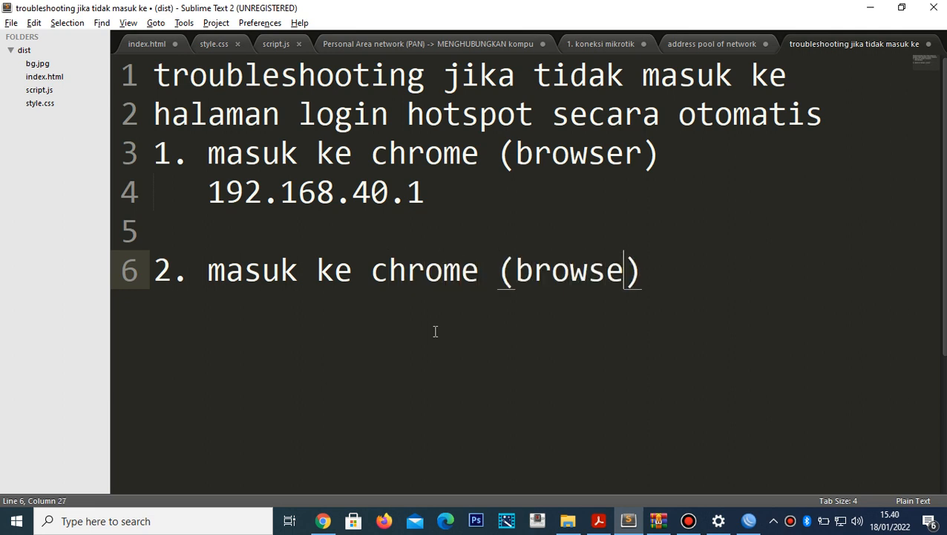
pyautogui.press('Return')
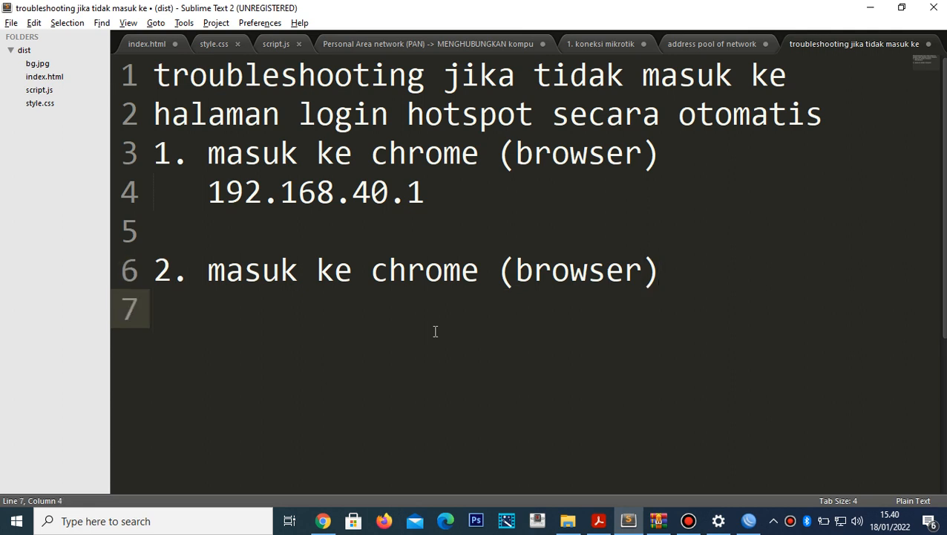
pyautogui.write('dns yg ')
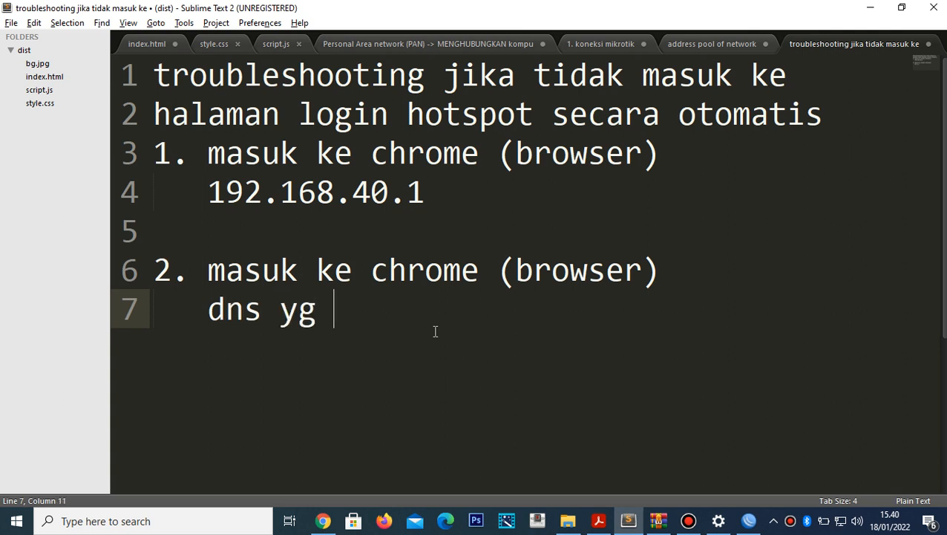
pyautogui.write('kita buat ')
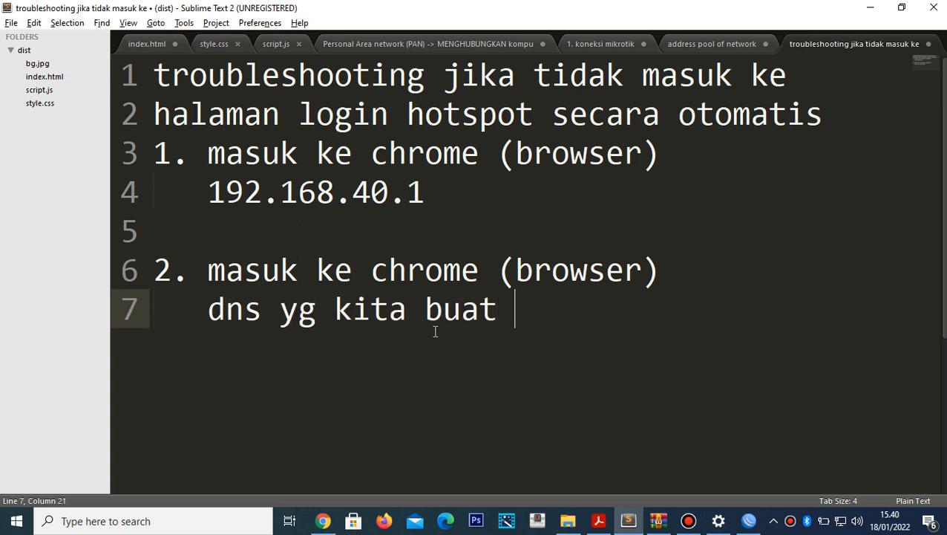
pyautogui.write('tadi')
pyautogui.press('Return')
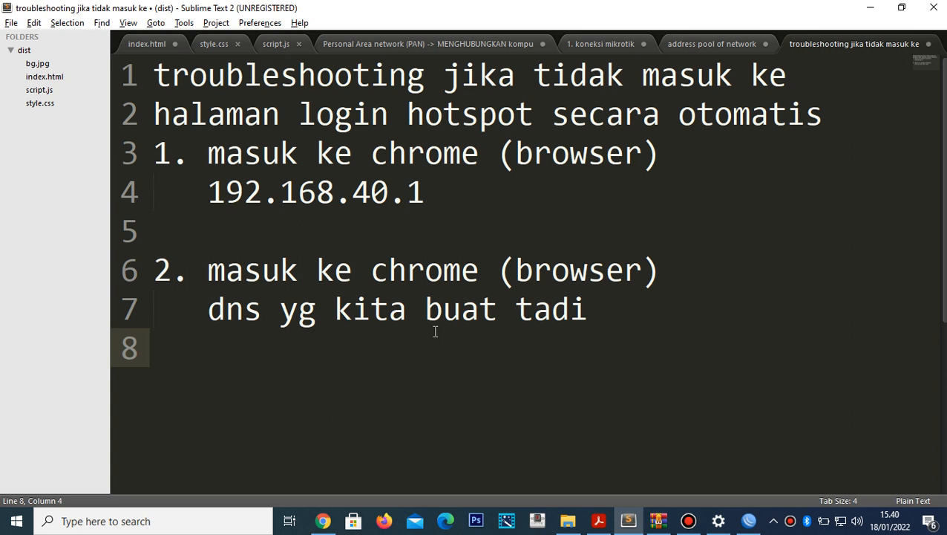
pyautogui.write('lubukubar')
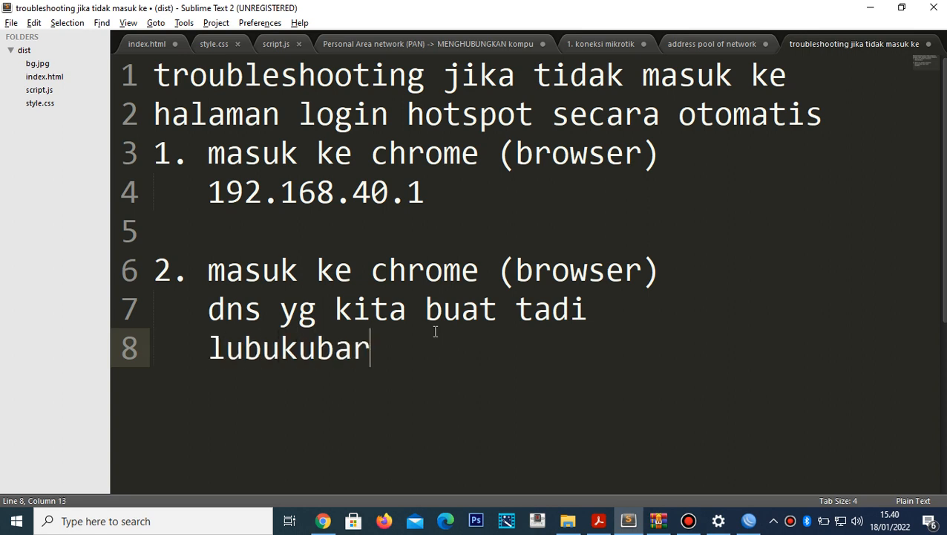
pyautogui.write('.co.id')
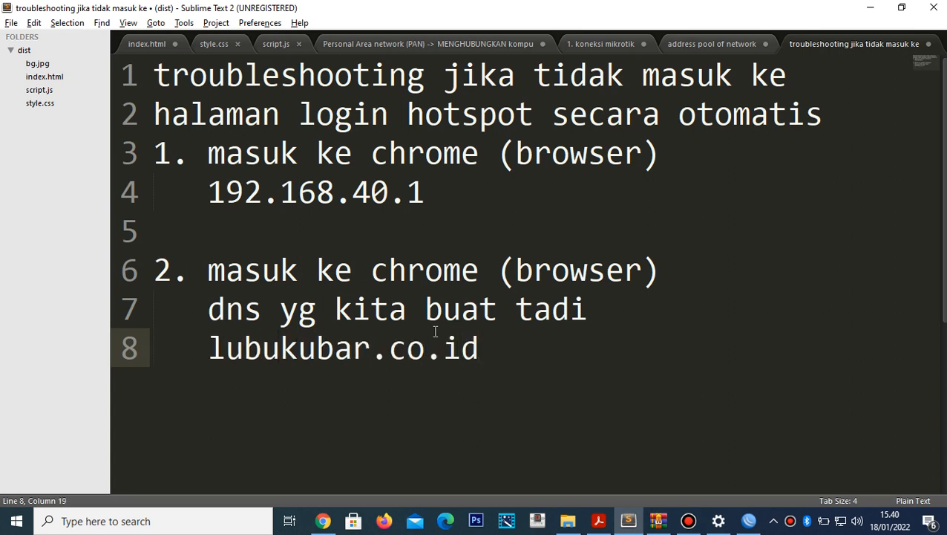
pyautogui.hotkey('alt', 'Tab')
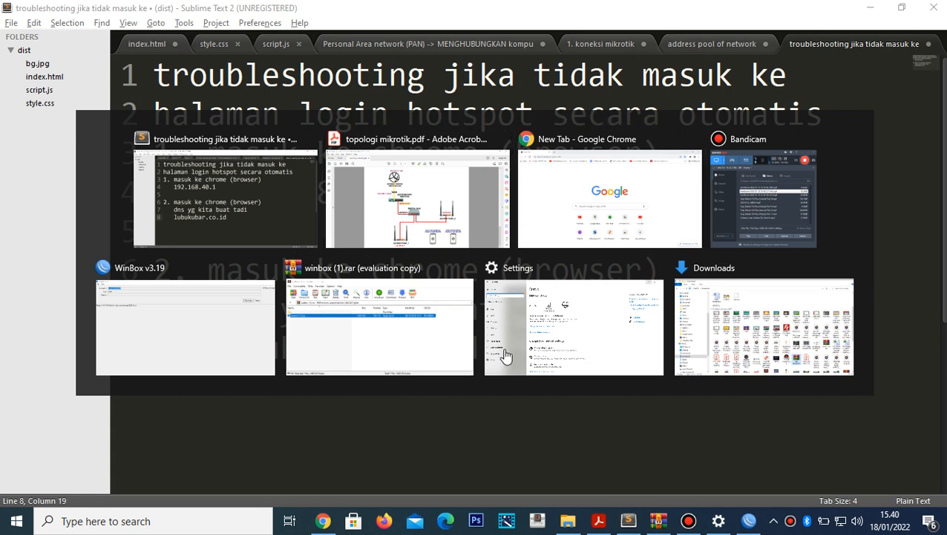
pyautogui.hotkey('alt', 'Tab')
# - Load lubukubar.co.id and sign in to the hotspot as admin, landing on the status page
pyautogui.write('lubuku')
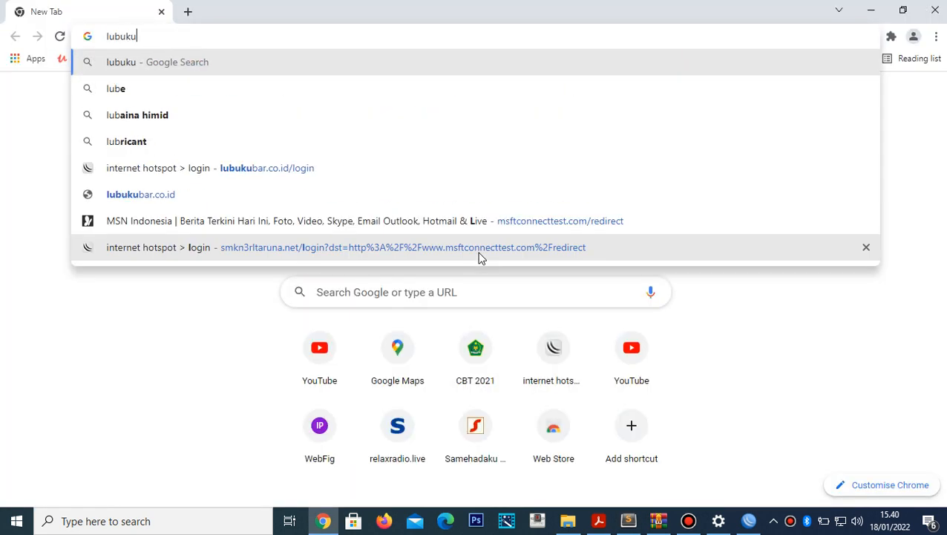
pyautogui.write('bar.co.id')
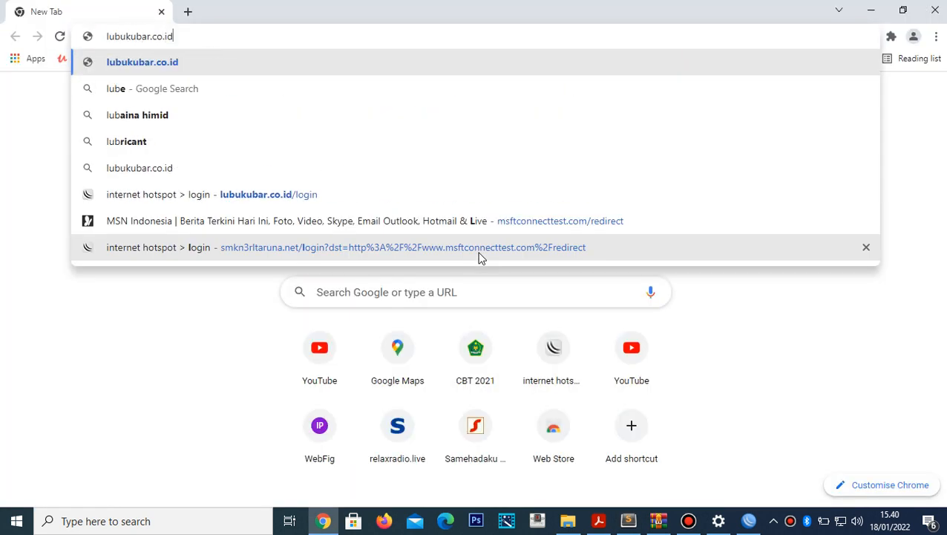
pyautogui.press('Return')
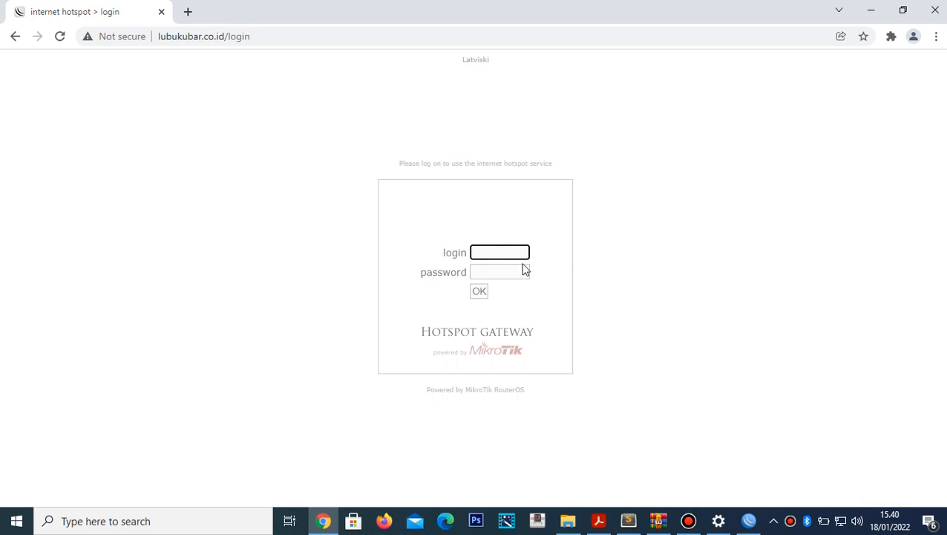
pyautogui.click(502, 253)
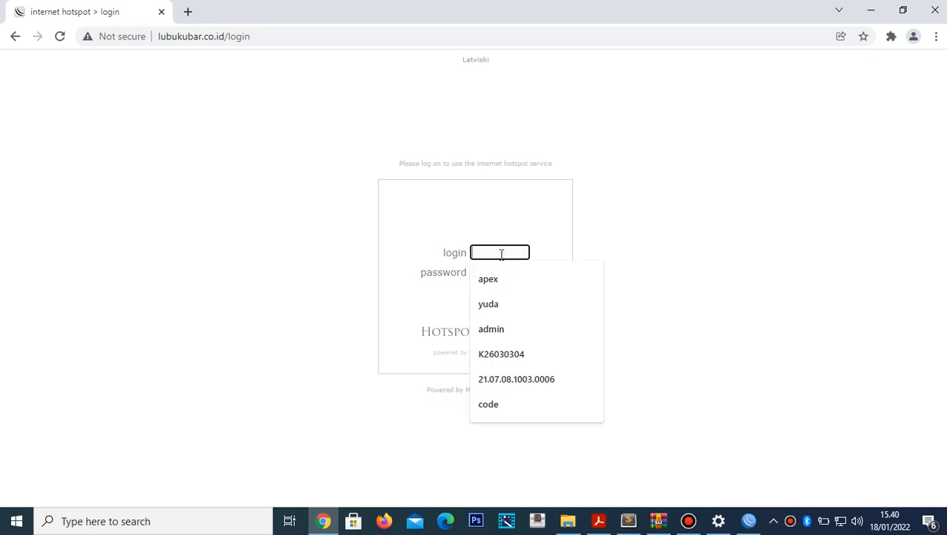
pyautogui.write('admin')
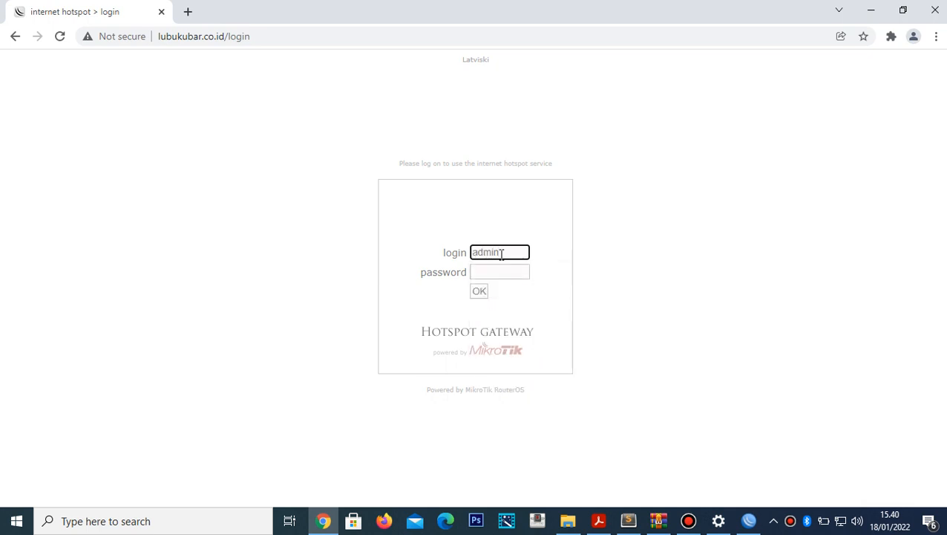
pyautogui.press('Tab')
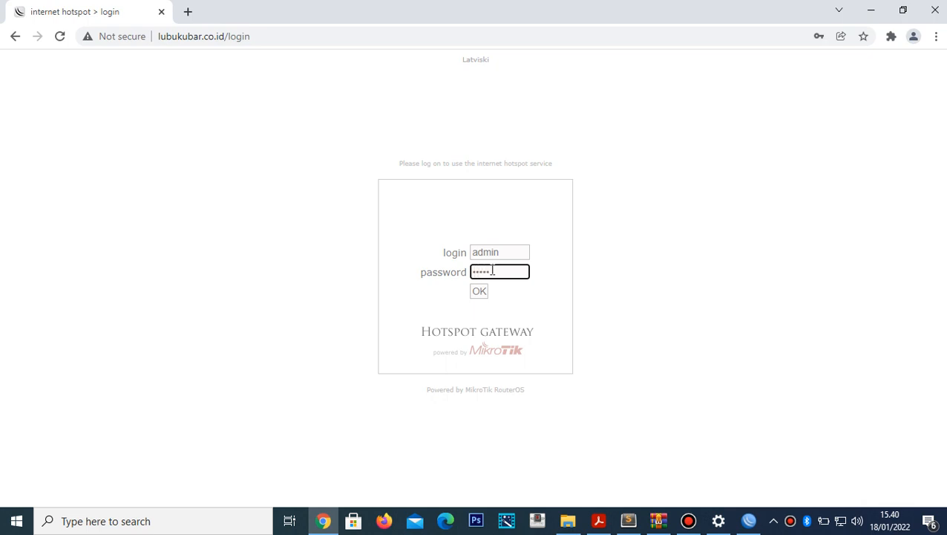
pyautogui.click(483, 292)
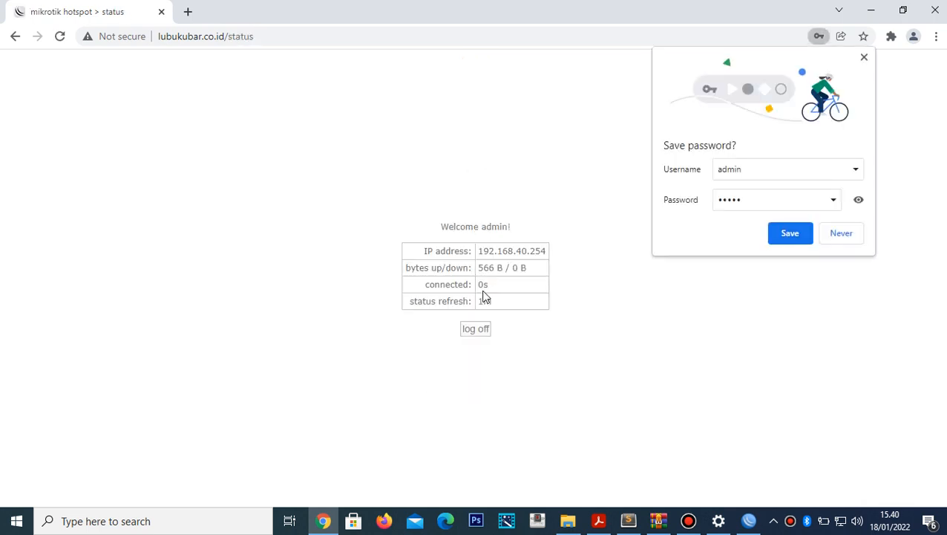
# - Search 'google', then 'youtube', and open the YouTube site through the hotspot
pyautogui.click(323, 37)
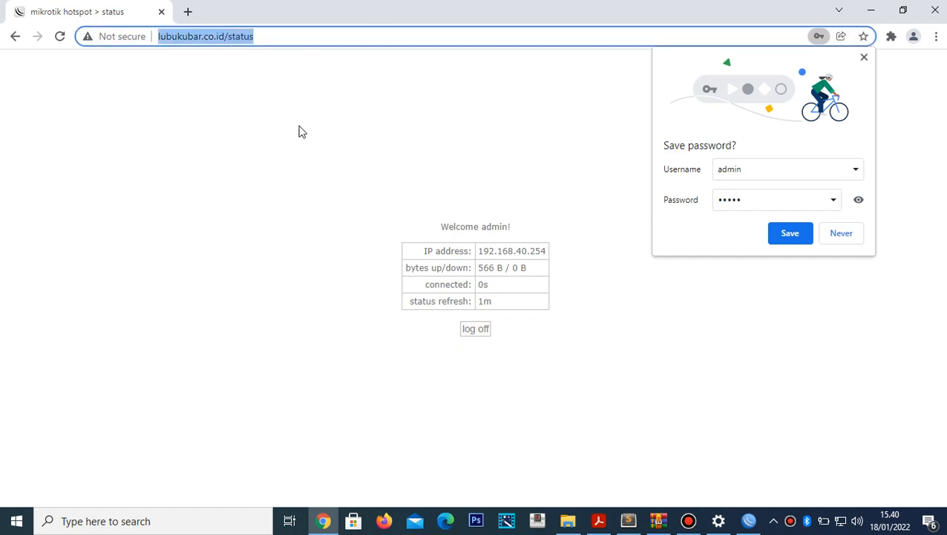
pyautogui.write('goog')
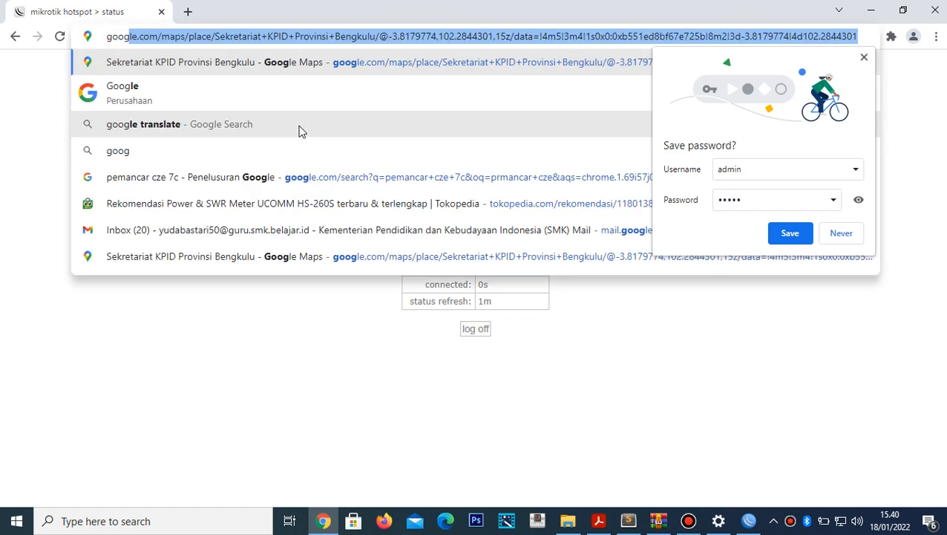
pyautogui.write('le')
pyautogui.press('Return')
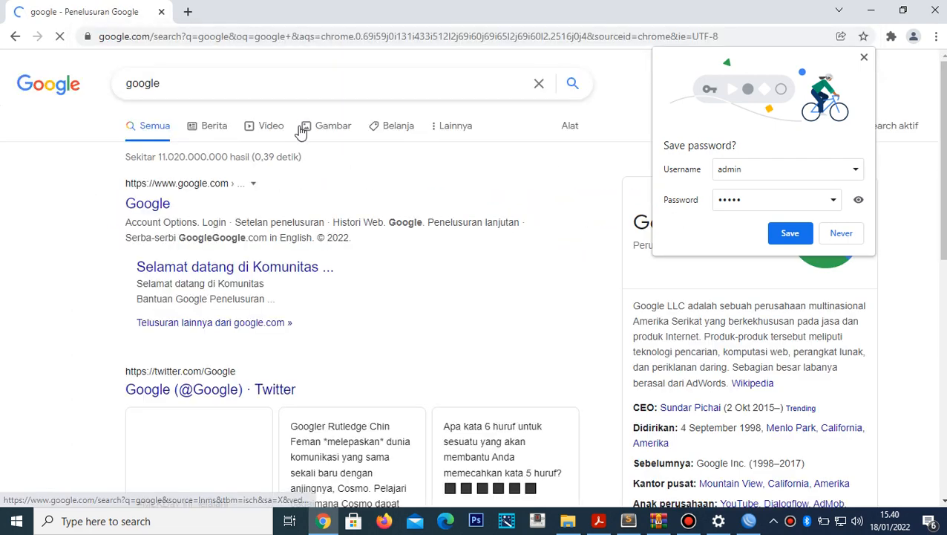
pyautogui.click(157, 205)
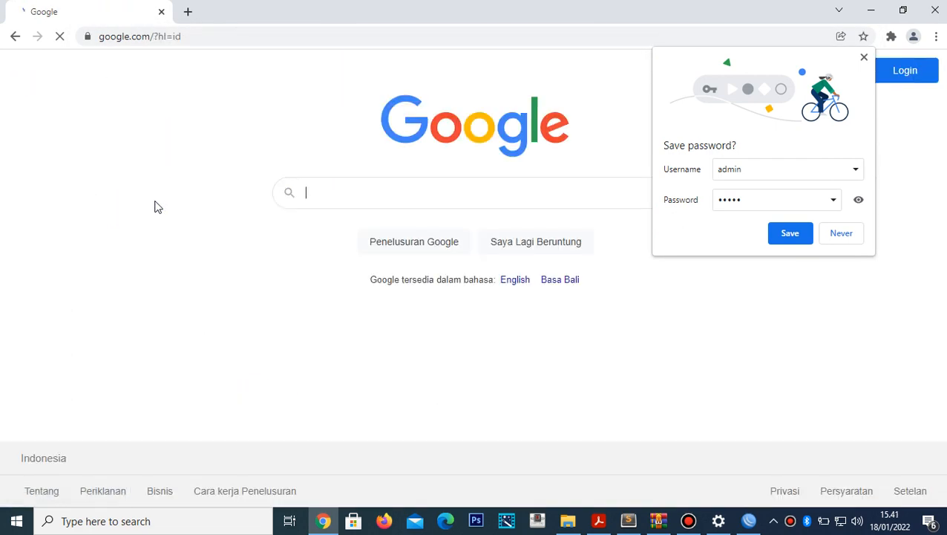
pyautogui.write('youtube')
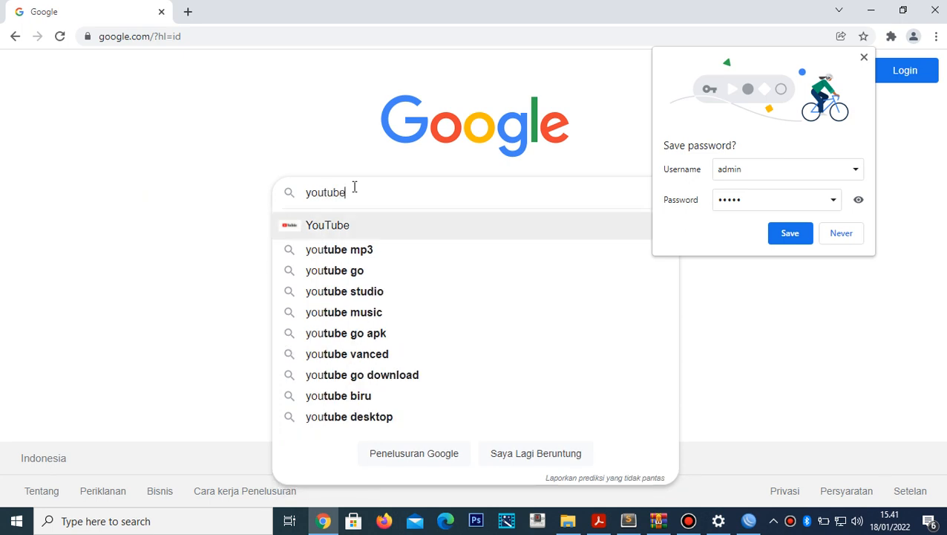
pyautogui.press('Return')
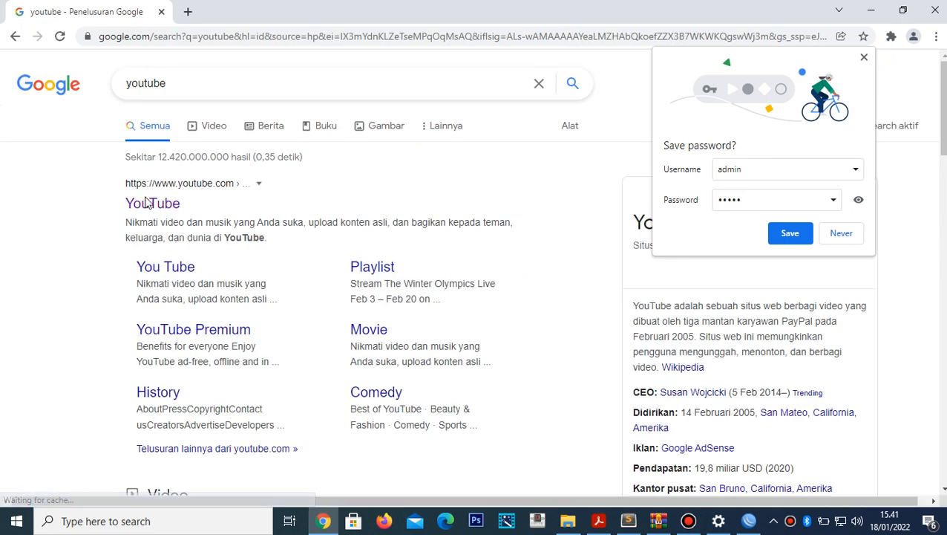
pyautogui.click(145, 199)
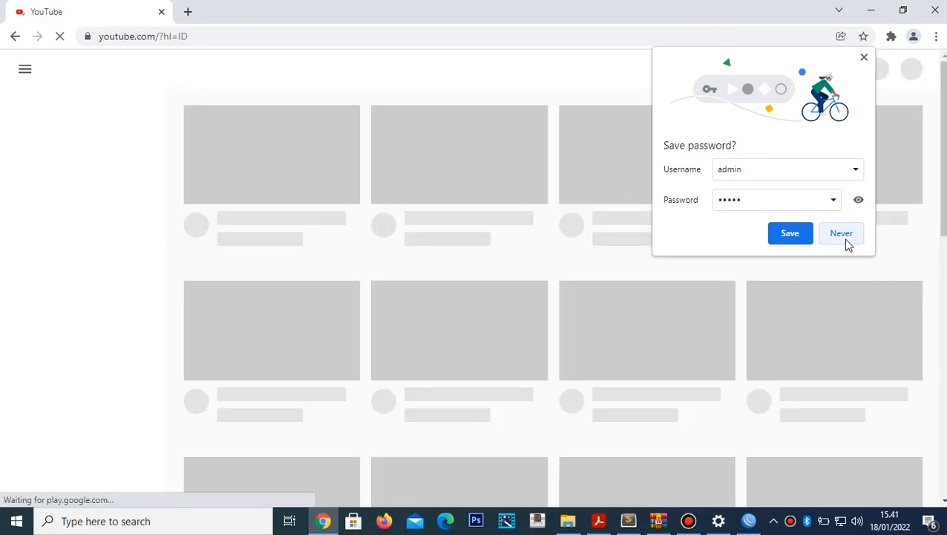
# - Decline saving the password, play then pause the Zach LaVine video, and return to the topology PDF
pyautogui.click(844, 237)
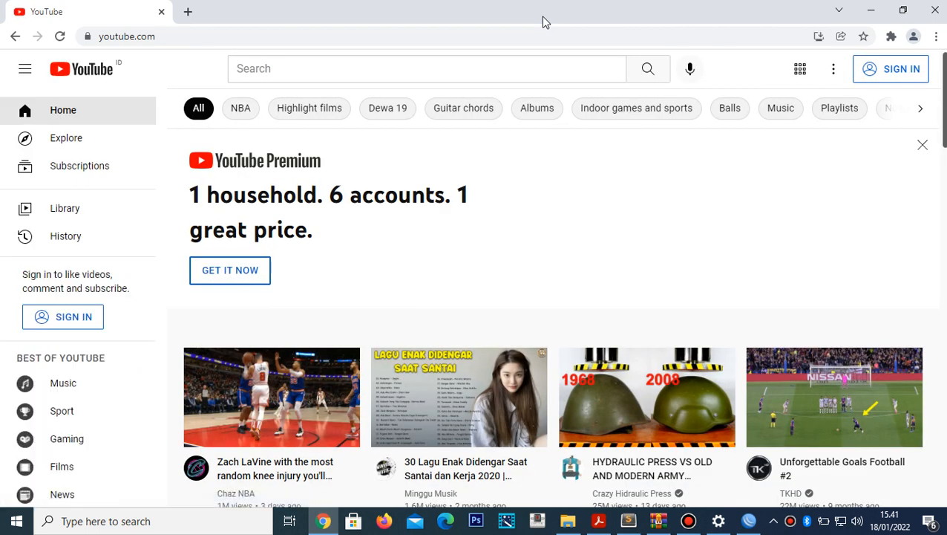
pyautogui.click(251, 408)
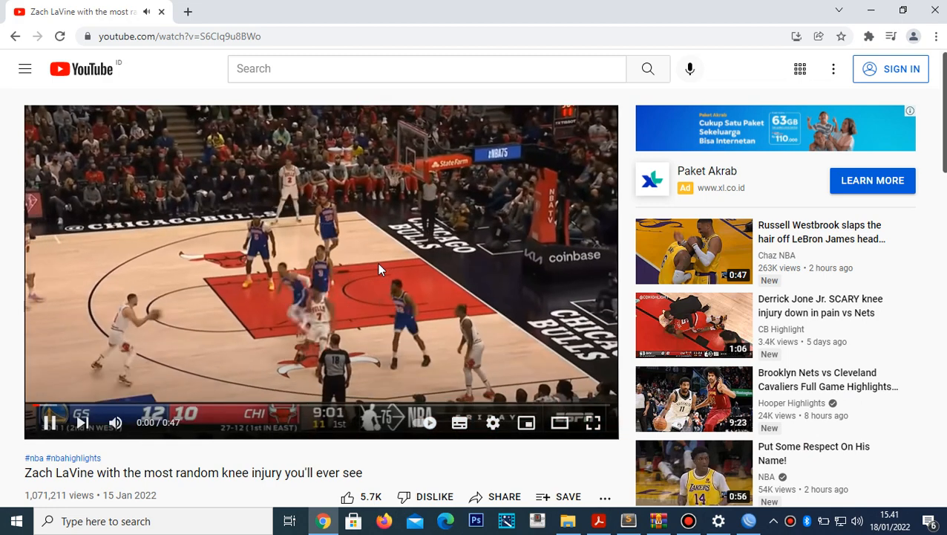
pyautogui.click(379, 263)
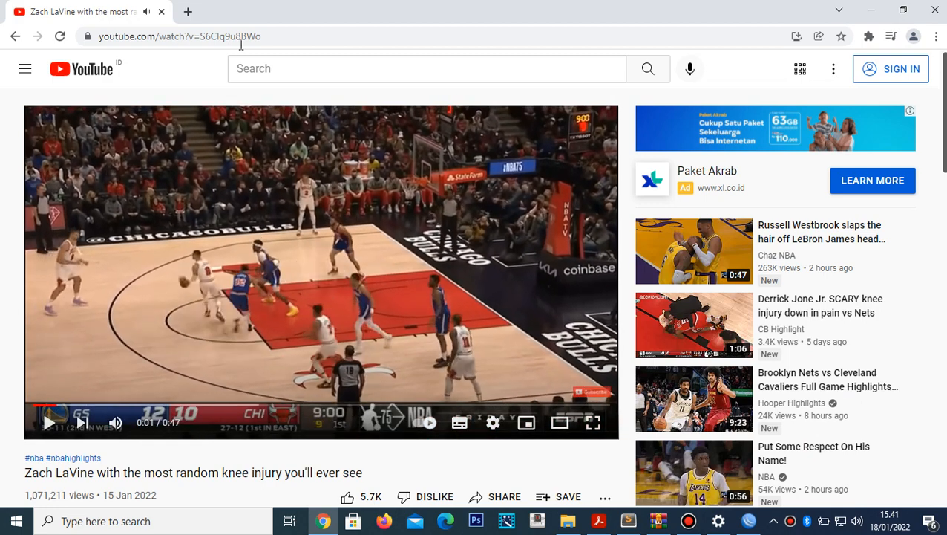
pyautogui.click(187, 11)
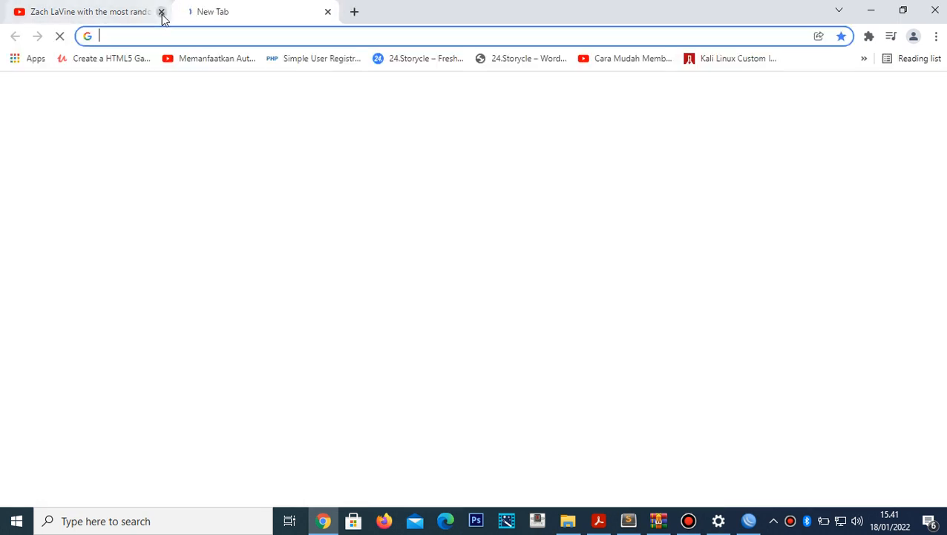
pyautogui.click(162, 12)
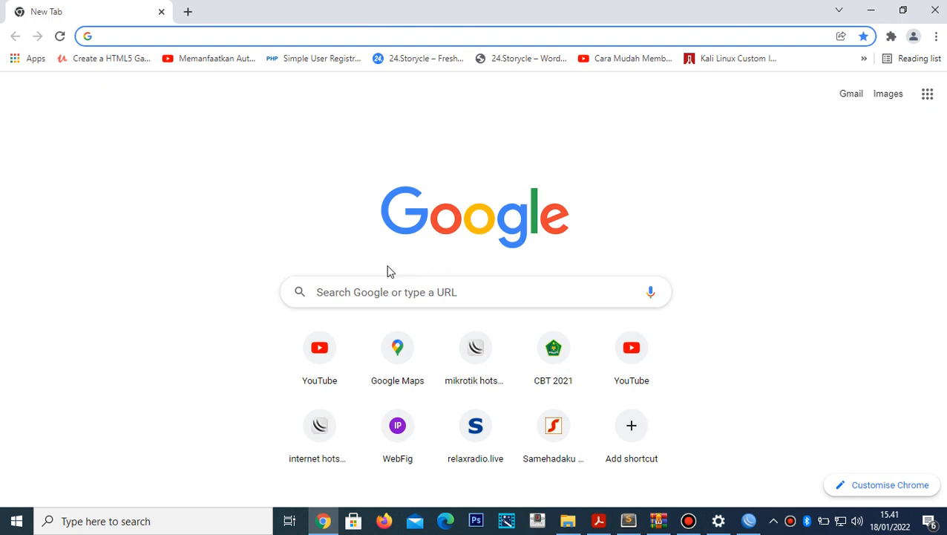
pyautogui.click(599, 521)
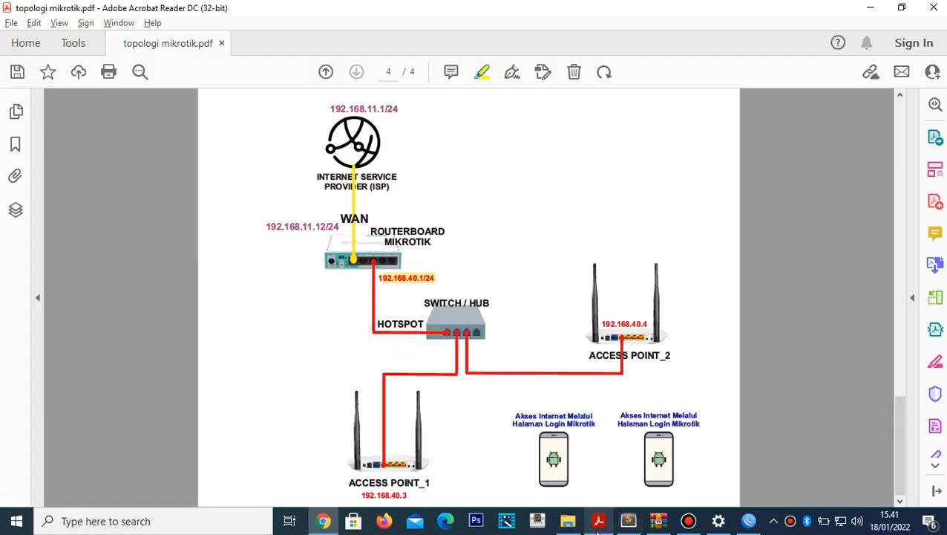
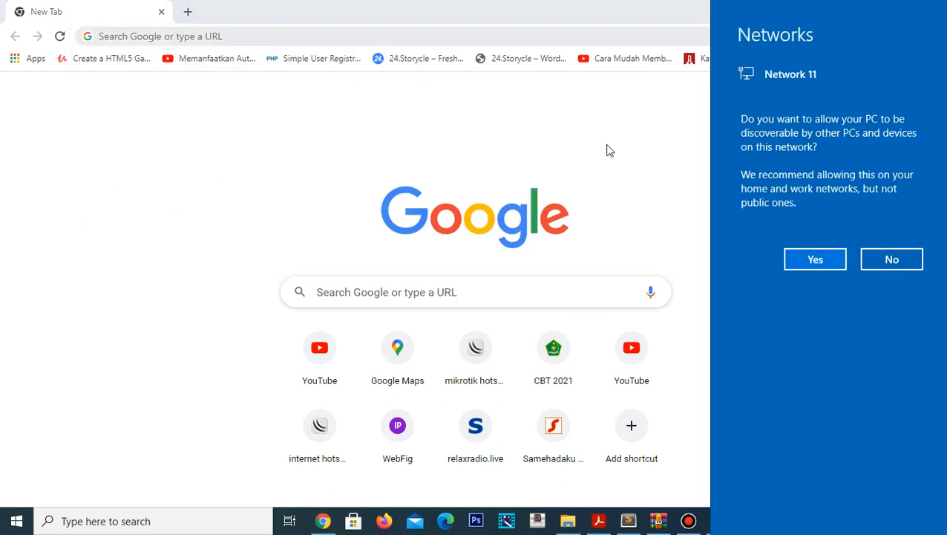
# - Open 192.168.0.1 and log in to the TOTOLINK admin with the admin password
pyautogui.click(516, 38)
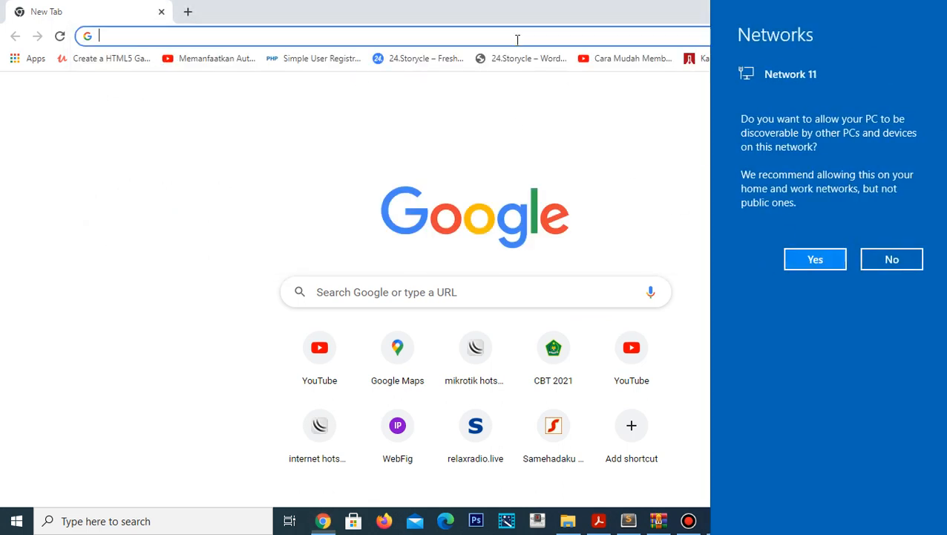
pyautogui.click(478, 40)
pyautogui.write('19')
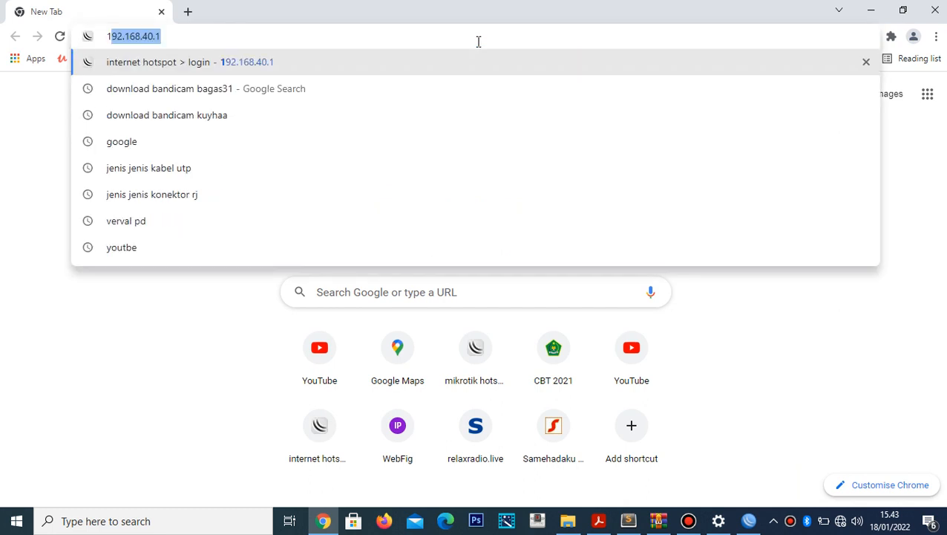
pyautogui.write('2.168.0')
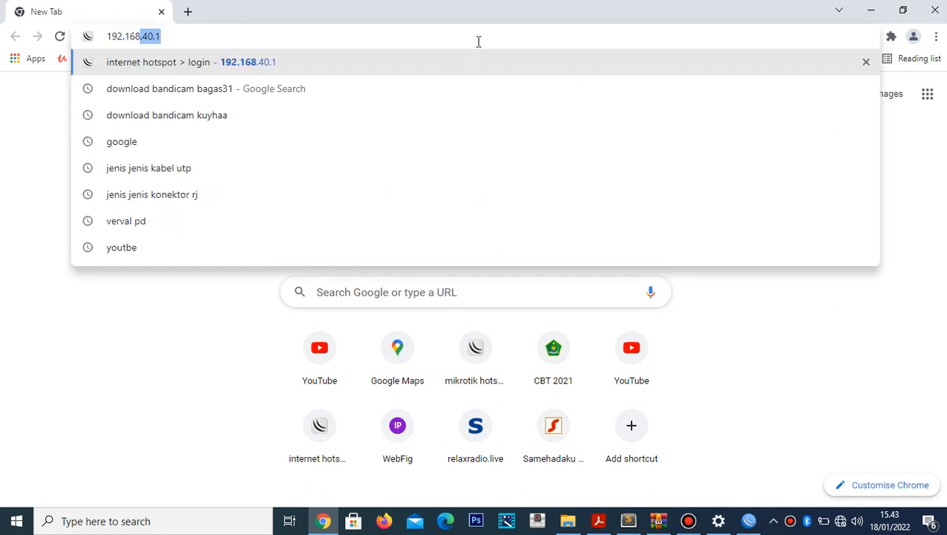
pyautogui.write('.1')
pyautogui.press('Return')
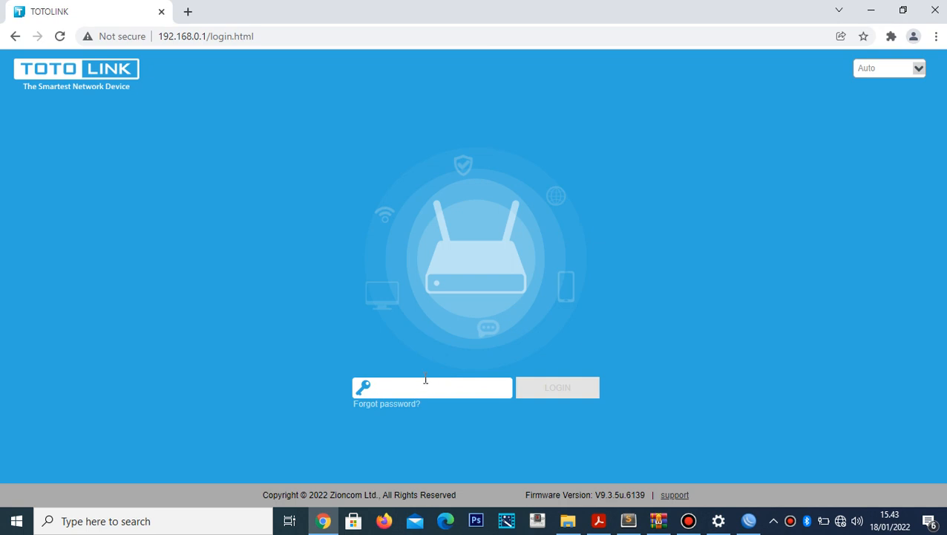
pyautogui.write('admin')
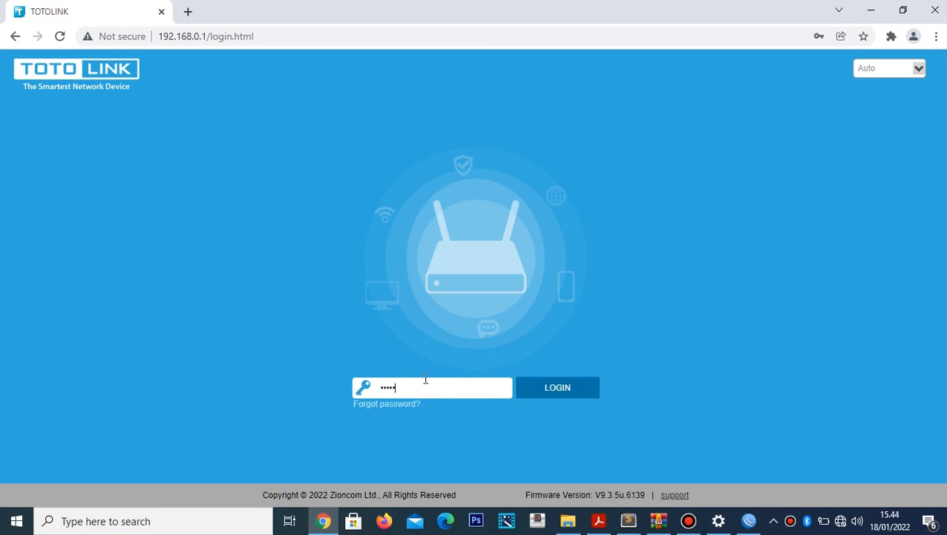
pyautogui.click(556, 394)
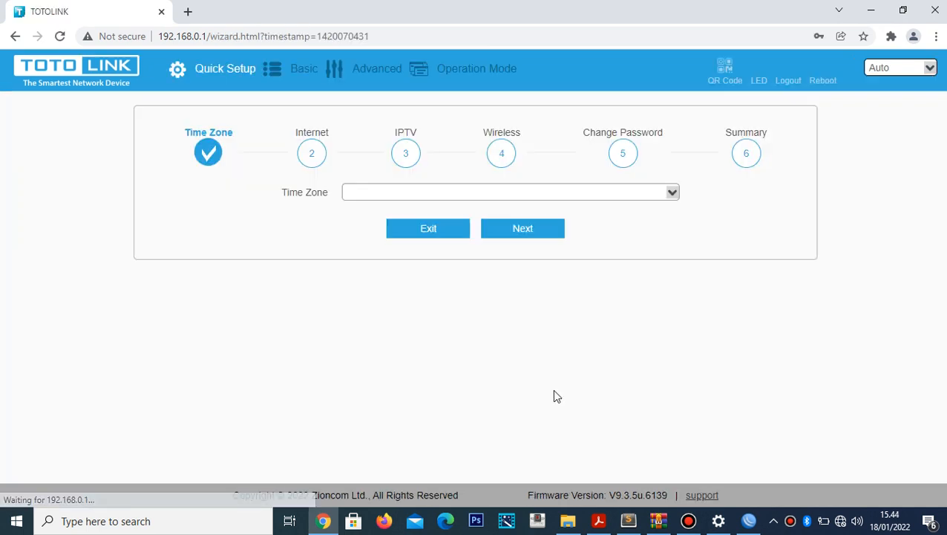
# - Exit the Quick Setup wizard to the Advanced Home status dashboard
pyautogui.click(377, 70)
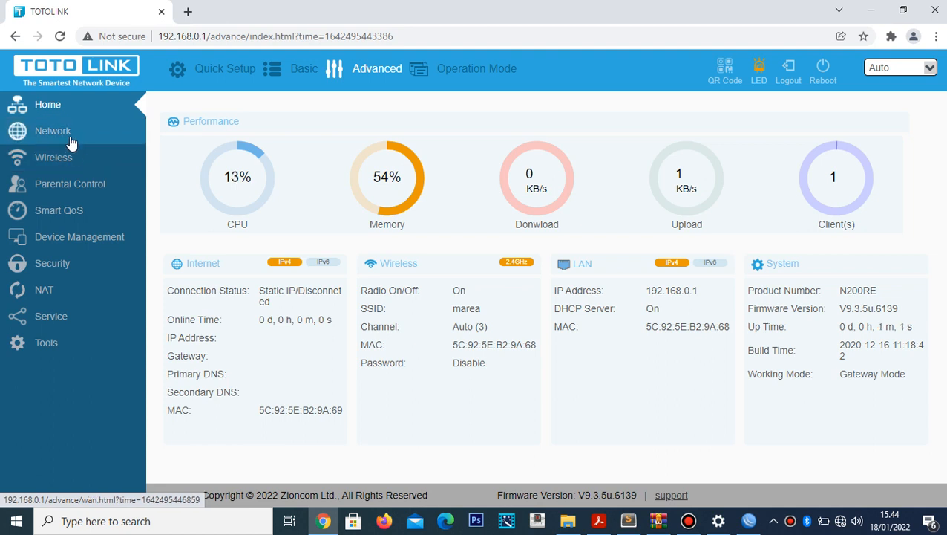
# - Open Network Internet settings keeping Static IP, select the IP Address field, and bring up the topology PDF
pyautogui.click(70, 135)
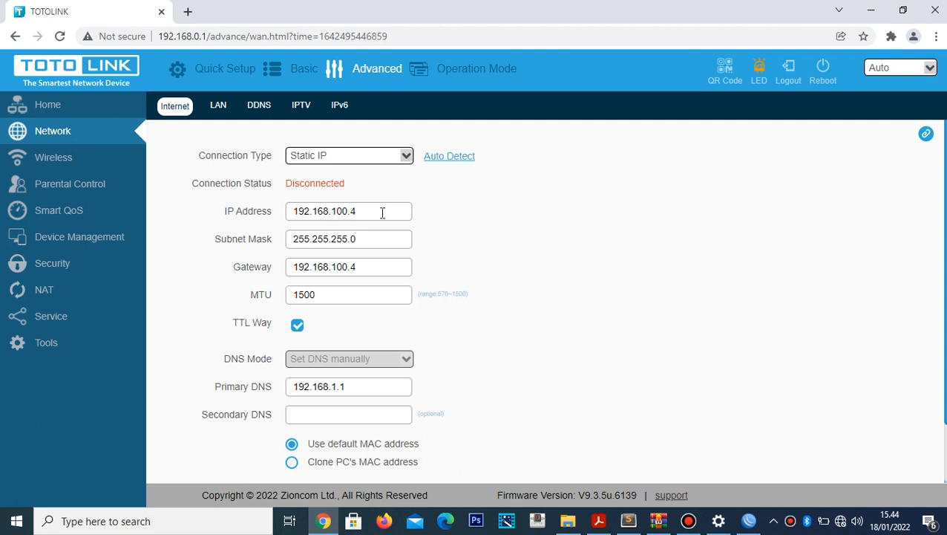
pyautogui.click(349, 162)
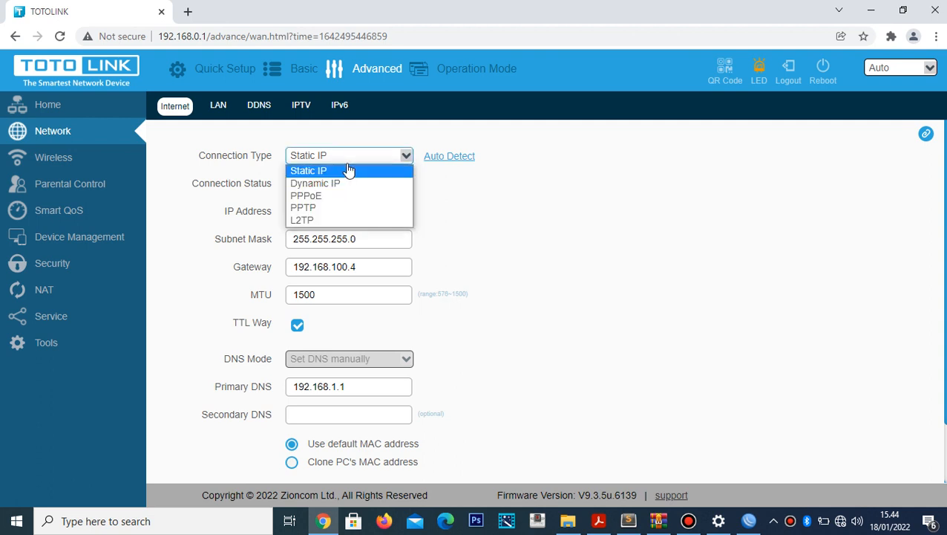
pyautogui.click(350, 172)
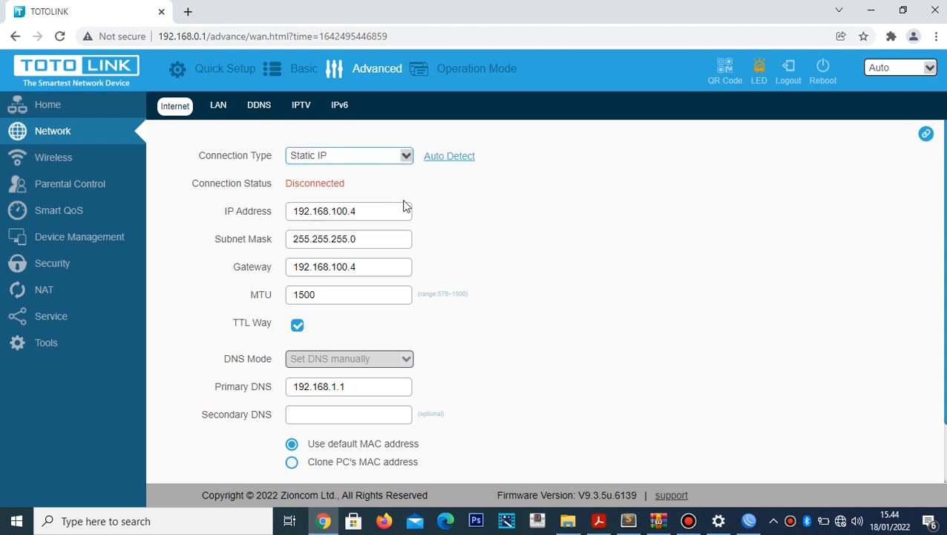
pyautogui.click(374, 213)
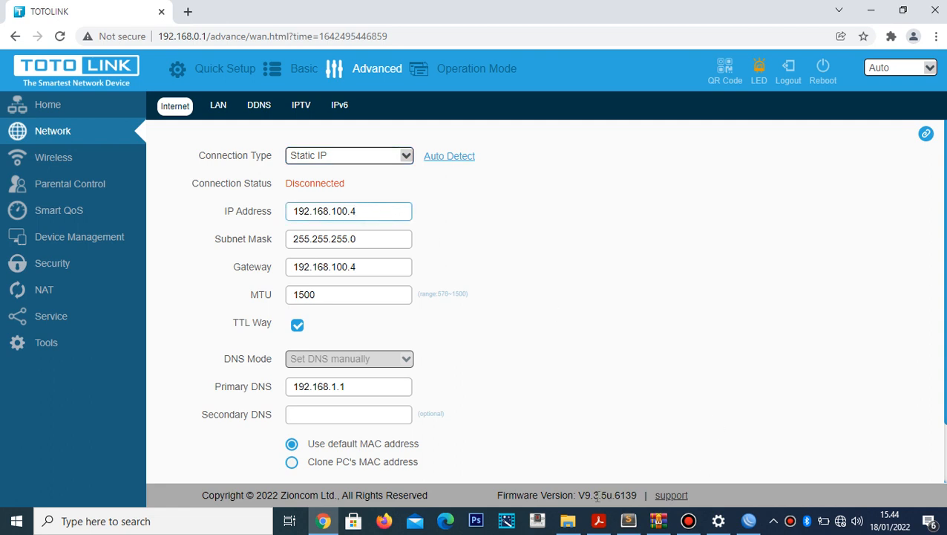
pyautogui.click(600, 521)
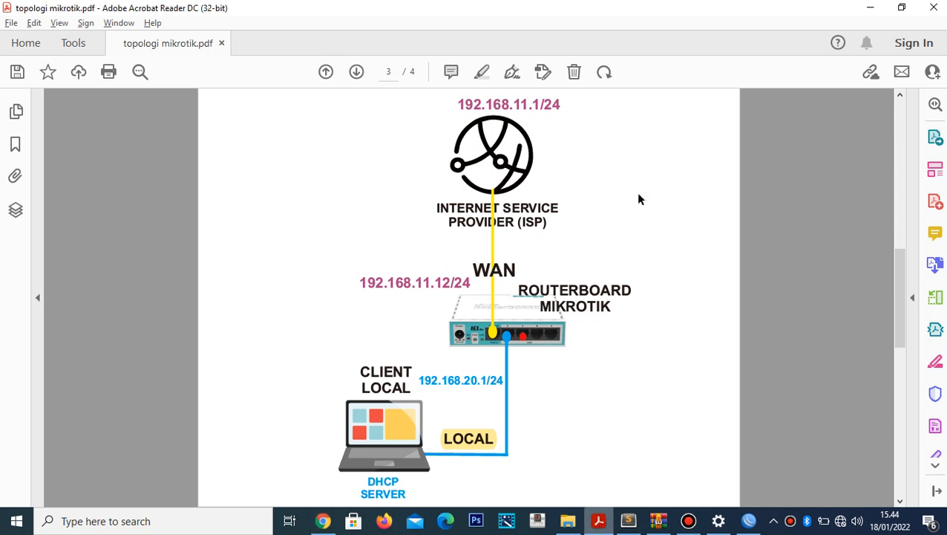
# - View page 4's hotspot topology with ACCESS POINT_1 at 192.168.40.3, then switch to Sublime Text
pyautogui.click(357, 72)
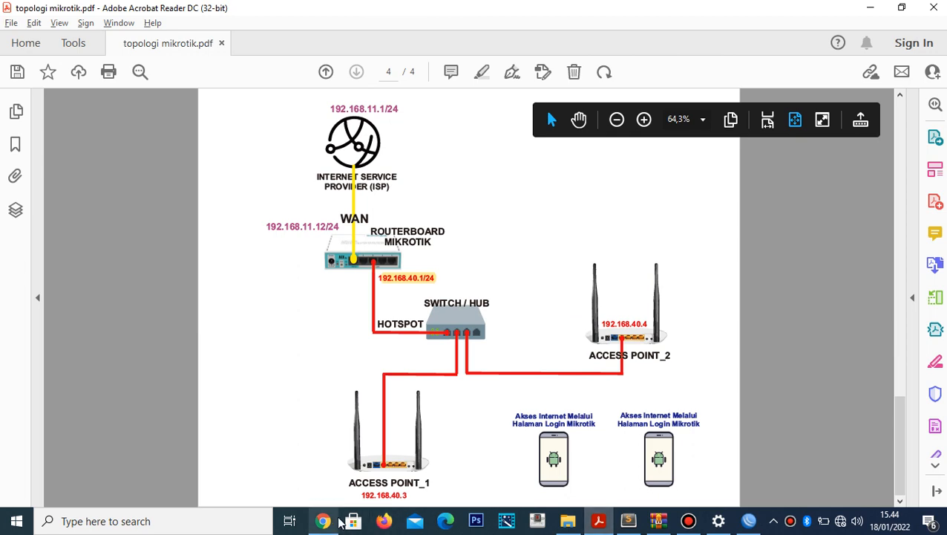
pyautogui.click(628, 520)
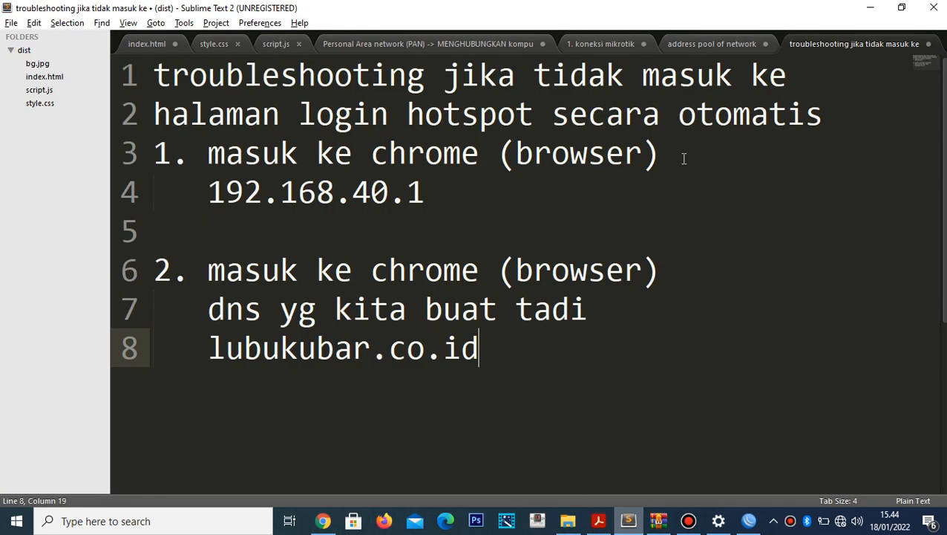
# - Review the address pool notes reserving 2, 3, 4, 5 for access points, then return to Chrome
pyautogui.click(716, 42)
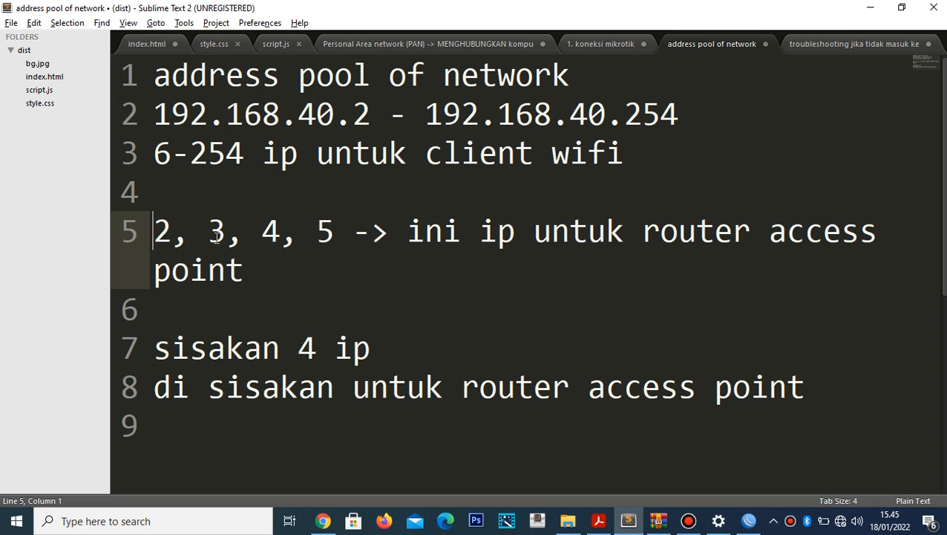
pyautogui.moveTo(332, 236); pyautogui.dragTo(162, 241)
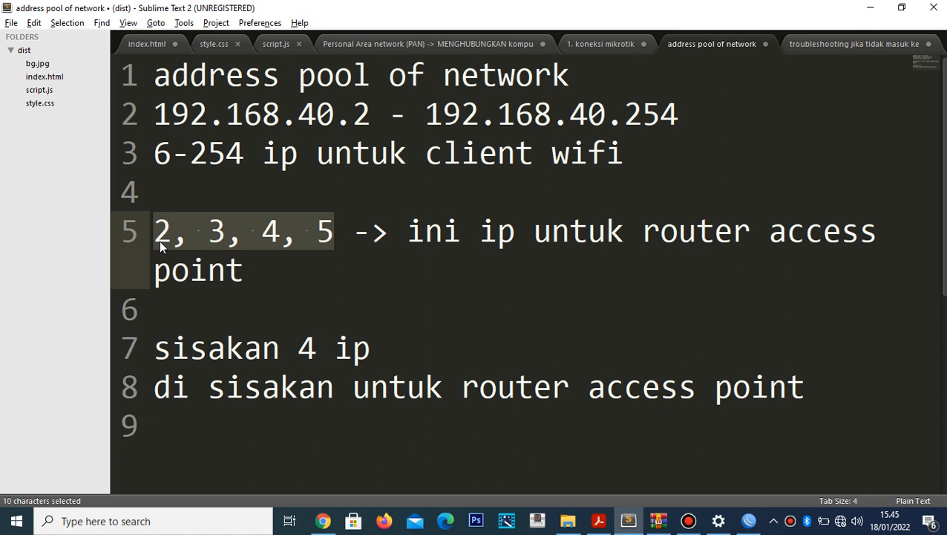
pyautogui.click(536, 349)
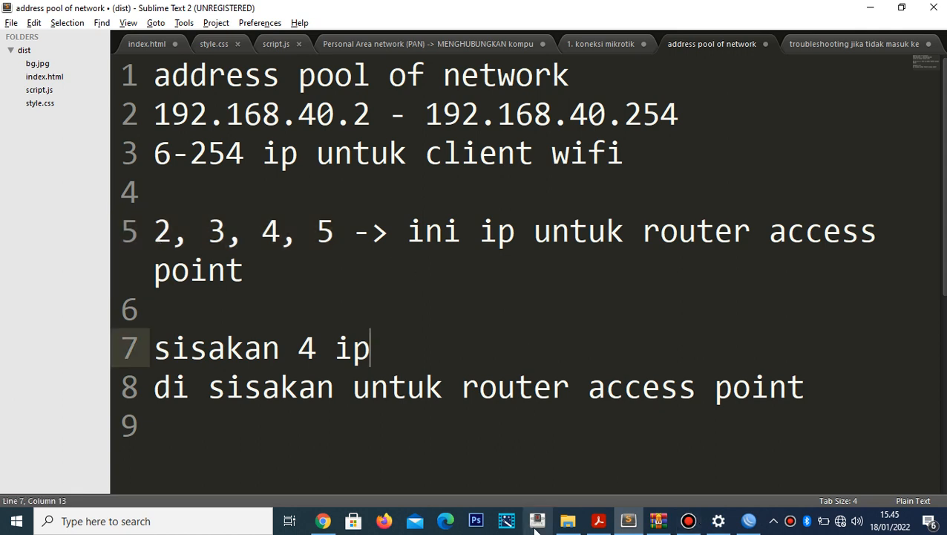
pyautogui.click(328, 524)
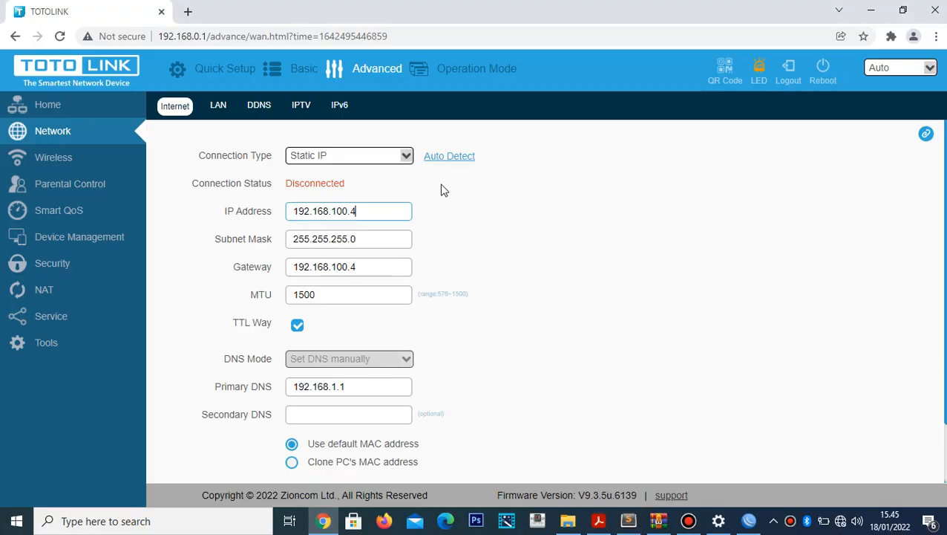
# - Change the WAN IP Address to 192.168.40.3 and the Gateway to 192.168.40.1
pyautogui.press('BackSpace')
pyautogui.press('BackSpace')
pyautogui.press('BackSpace')
pyautogui.write('40.3')
pyautogui.click(369, 267)
pyautogui.press('BackSpace')
pyautogui.press('BackSpace')
pyautogui.press('BackSpace')
pyautogui.press('BackSpace')
pyautogui.press('BackSpace')
pyautogui.press('BackSpace')
pyautogui.press('BackSpace')
pyautogui.press('BackSpace')
pyautogui.press('BackSpace')
pyautogui.press('BackSpace')
pyautogui.press('BackSpace')
pyautogui.press('BackSpace')
pyautogui.press('BackSpace')
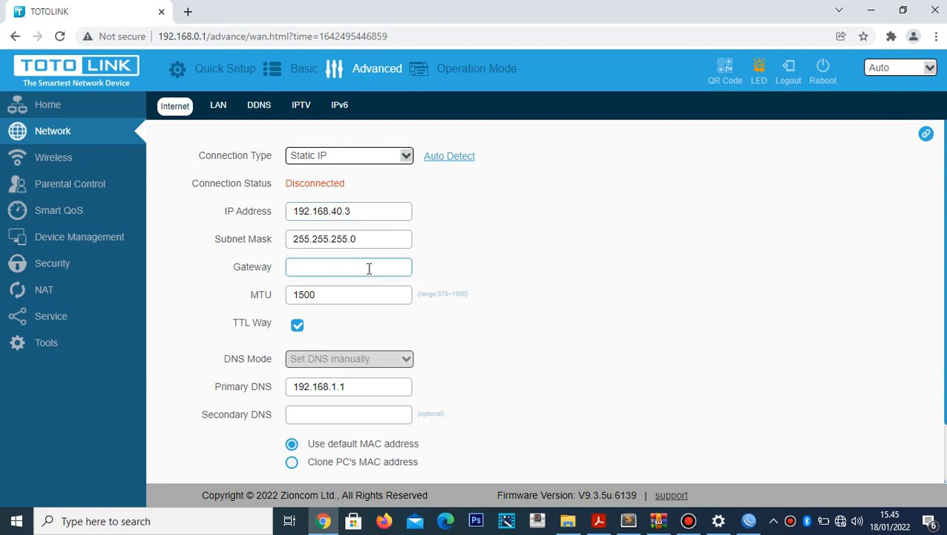
pyautogui.write('192.168.40.1')
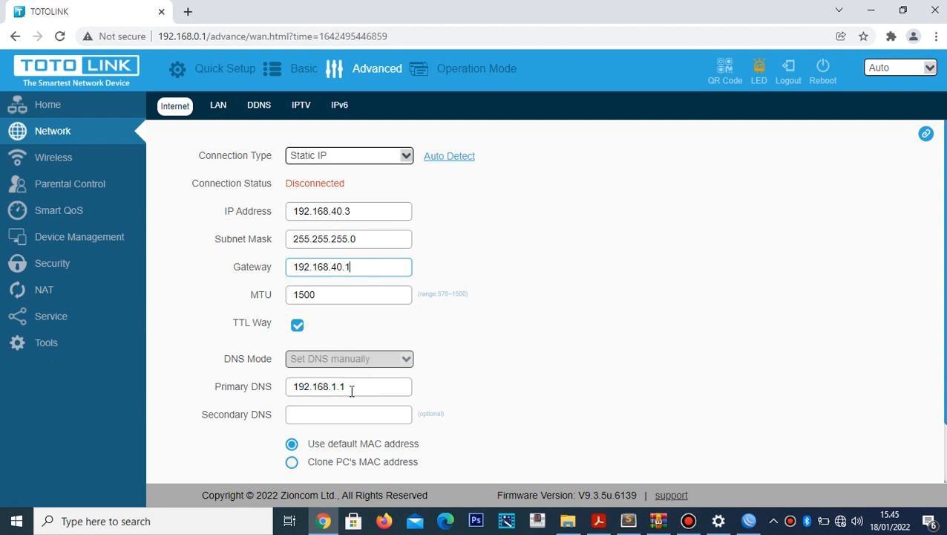
pyautogui.moveTo(353, 386)
pyautogui.mouseDown()
pyautogui.moveTo(282, 385)
pyautogui.moveTo(356, 386)
pyautogui.mouseUp()
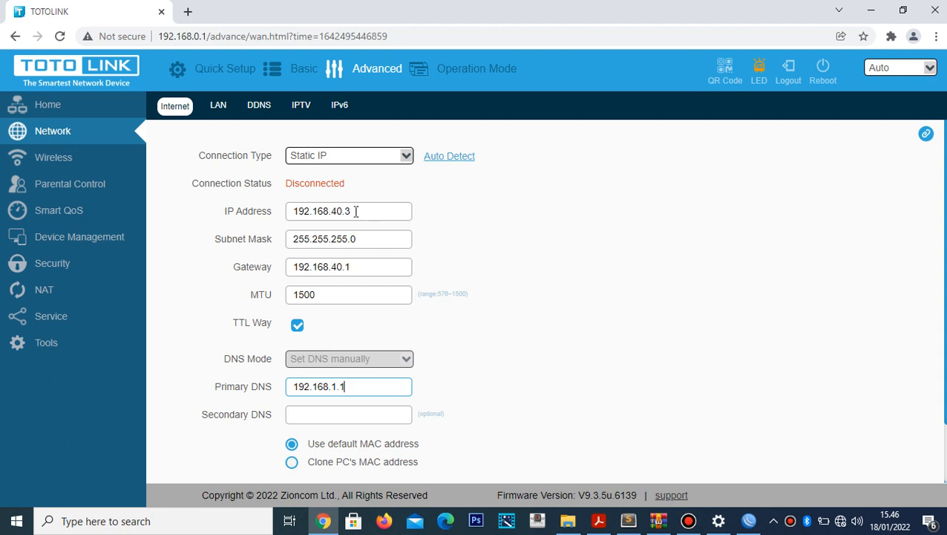
pyautogui.moveTo(355, 211); pyautogui.dragTo(296, 213)
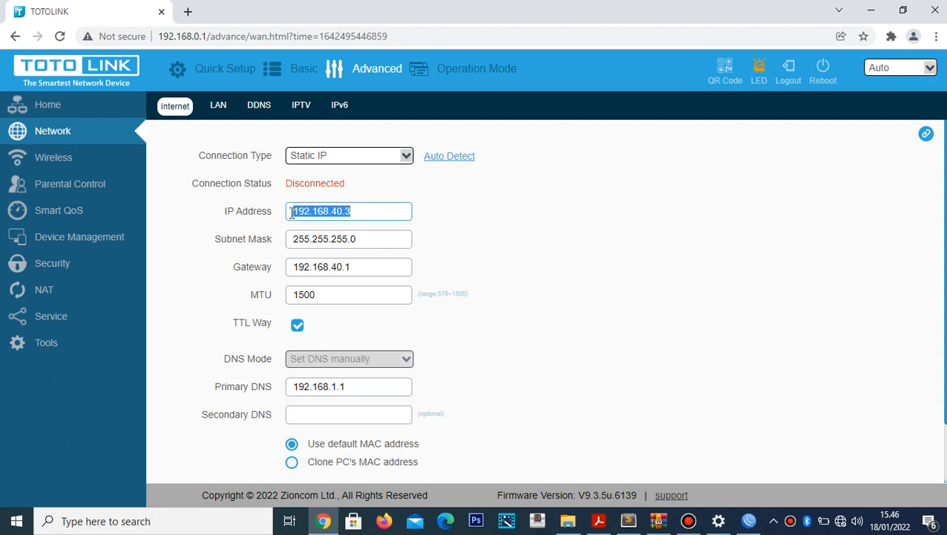
pyautogui.moveTo(381, 238); pyautogui.dragTo(291, 244)
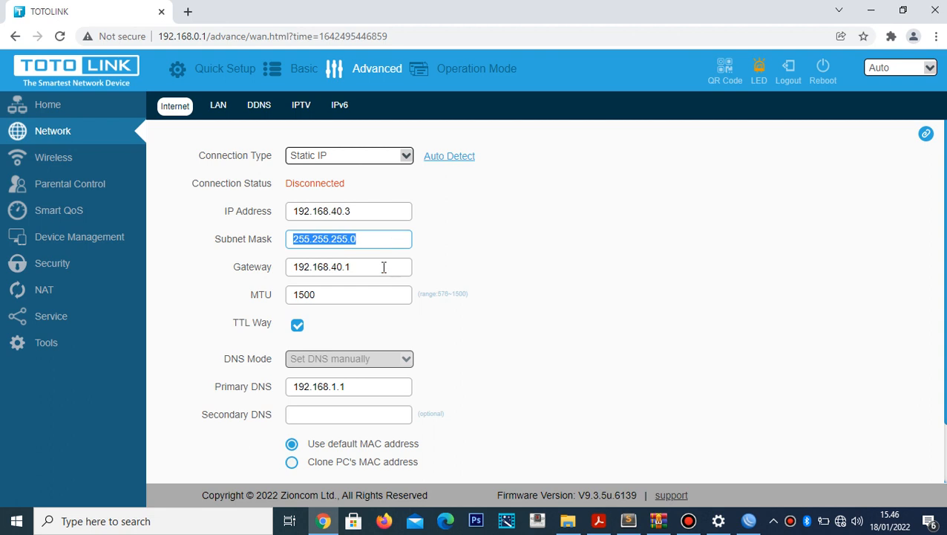
pyautogui.moveTo(373, 269); pyautogui.dragTo(296, 274)
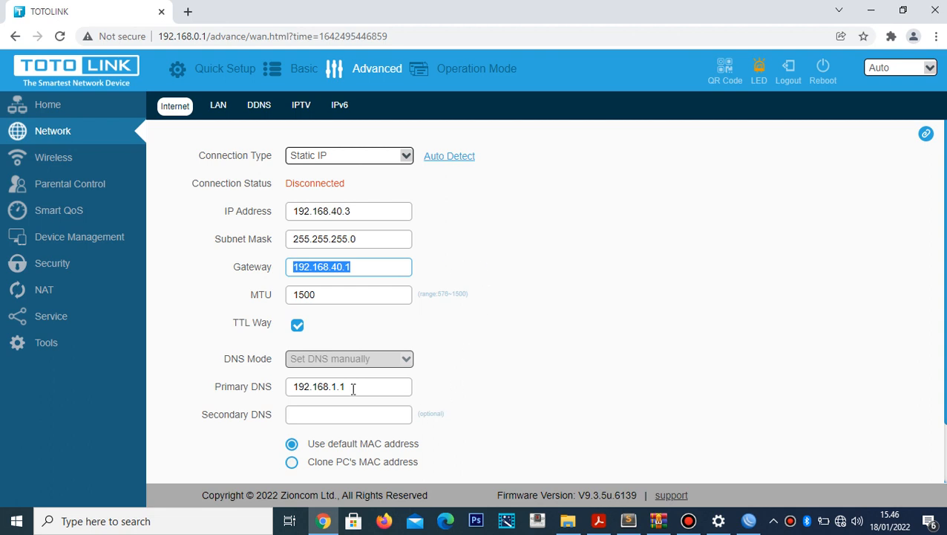
# - Apply the Static IP Internet settings, then switch to the Sublime Text address notes
pyautogui.scroll(-1, 852, 302)
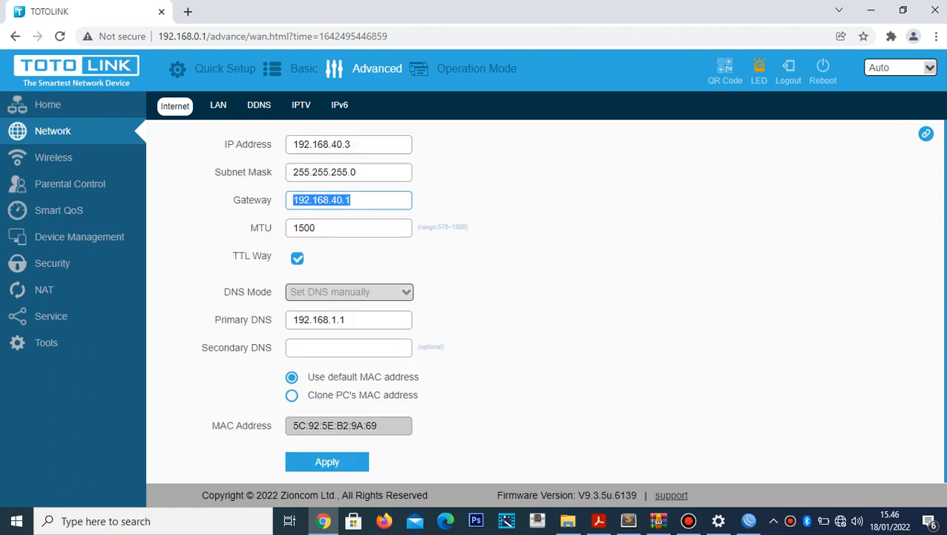
pyautogui.click(315, 466)
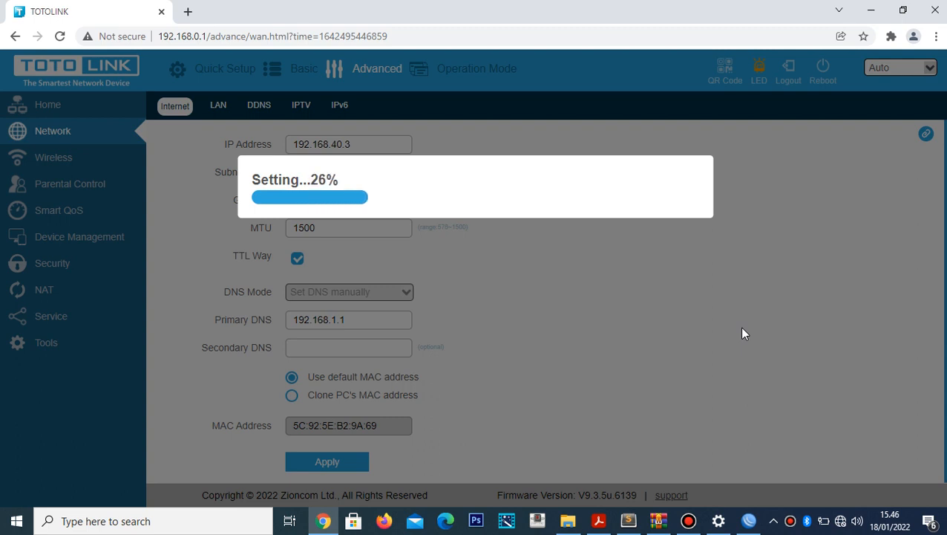
pyautogui.click(630, 521)
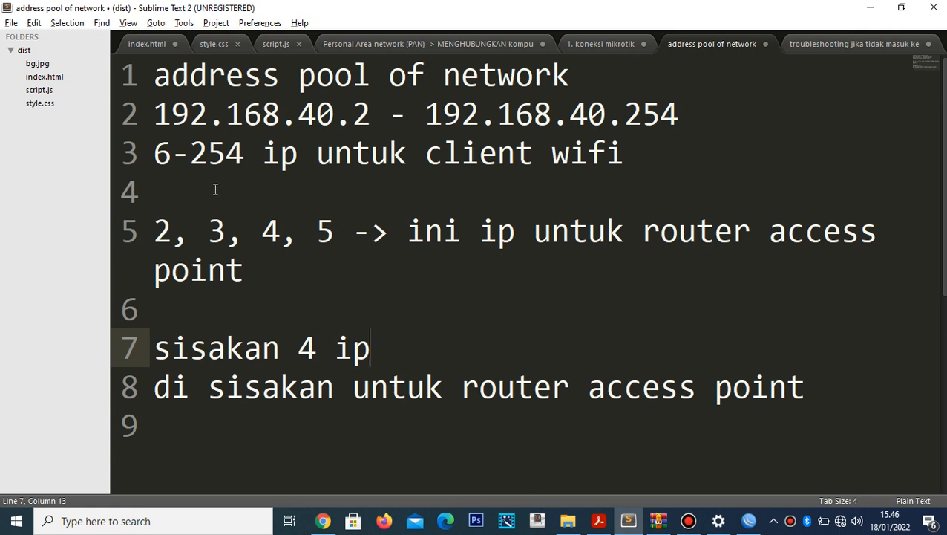
# - Select and deselect the access point lines in the notes to review them
pyautogui.tripleClick(157, 236)
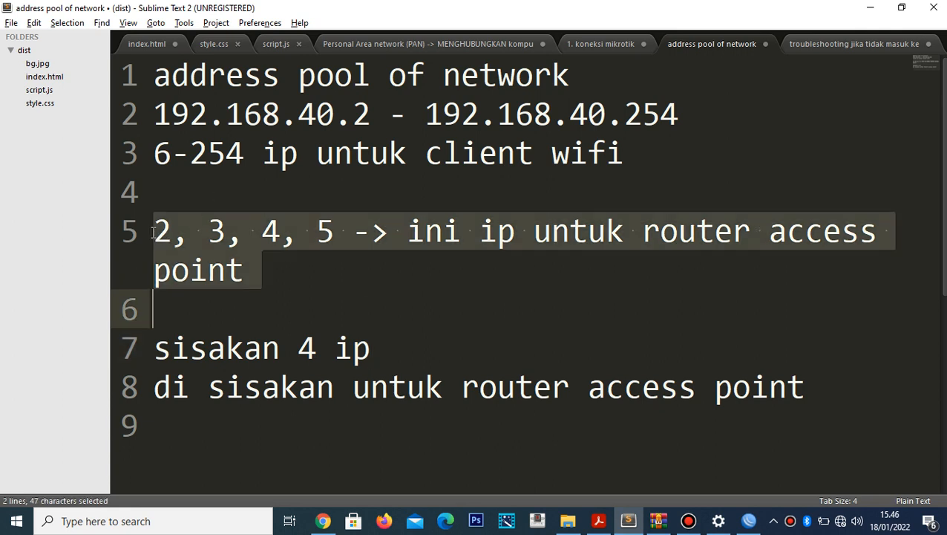
pyautogui.click(157, 236)
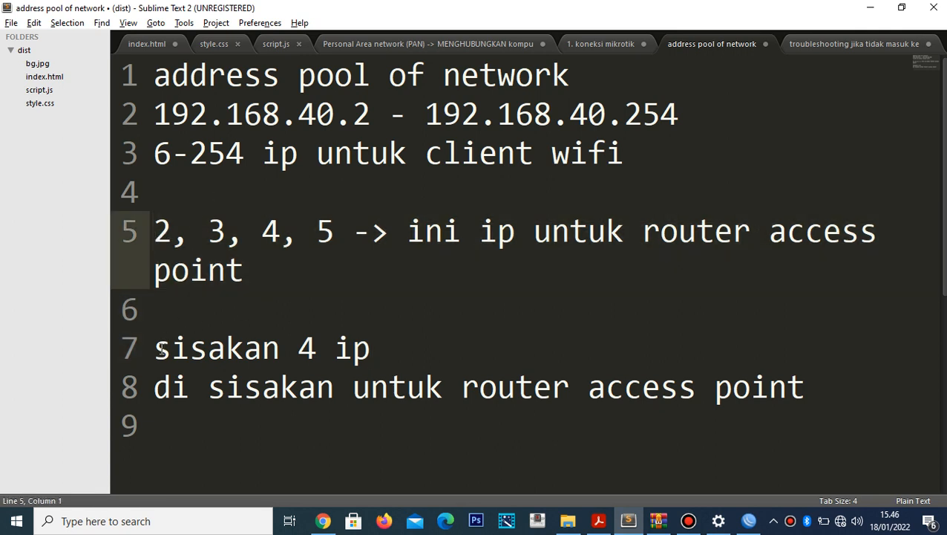
pyautogui.moveTo(154, 347); pyautogui.dragTo(397, 332)
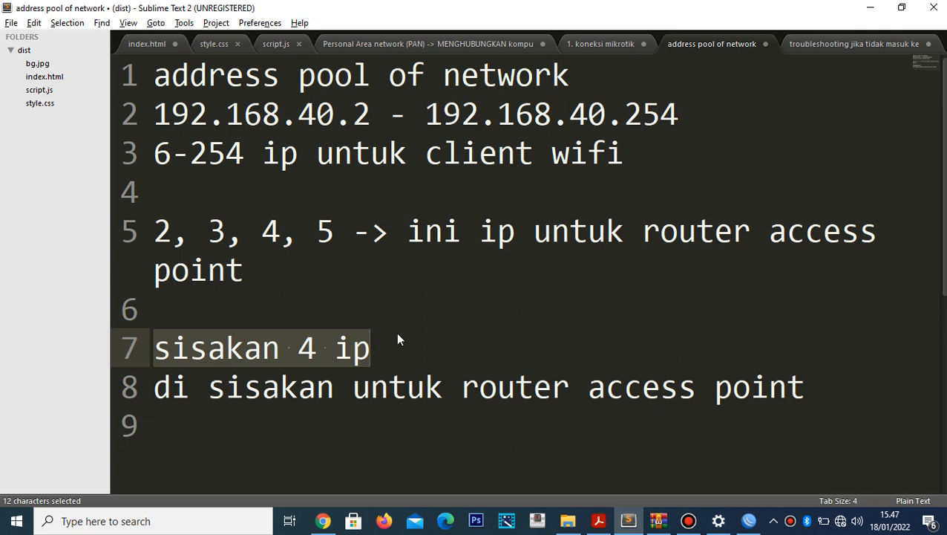
pyautogui.click(178, 227)
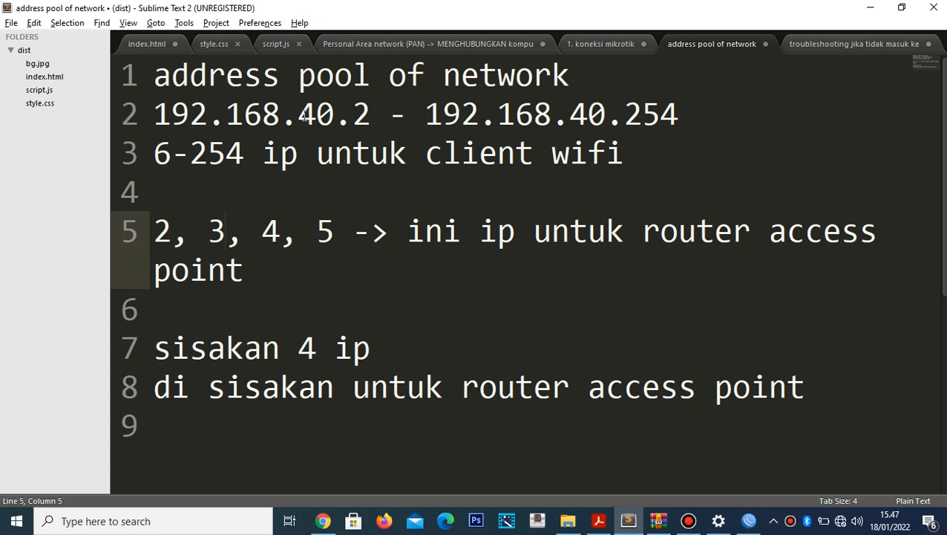
# - Rewrite line 2 as '192.168.40.2 3 4 5', then return to the router admin
pyautogui.moveTo(161, 114); pyautogui.dragTo(329, 118)
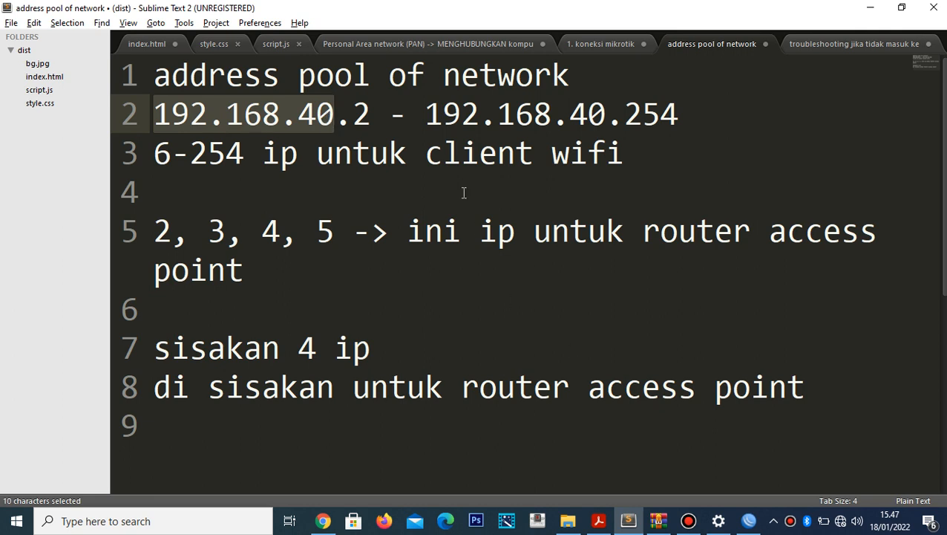
pyautogui.click(354, 116)
pyautogui.keyDown('shift'); pyautogui.click(719, 105); pyautogui.keyUp('shift')
pyautogui.press('BackSpace')
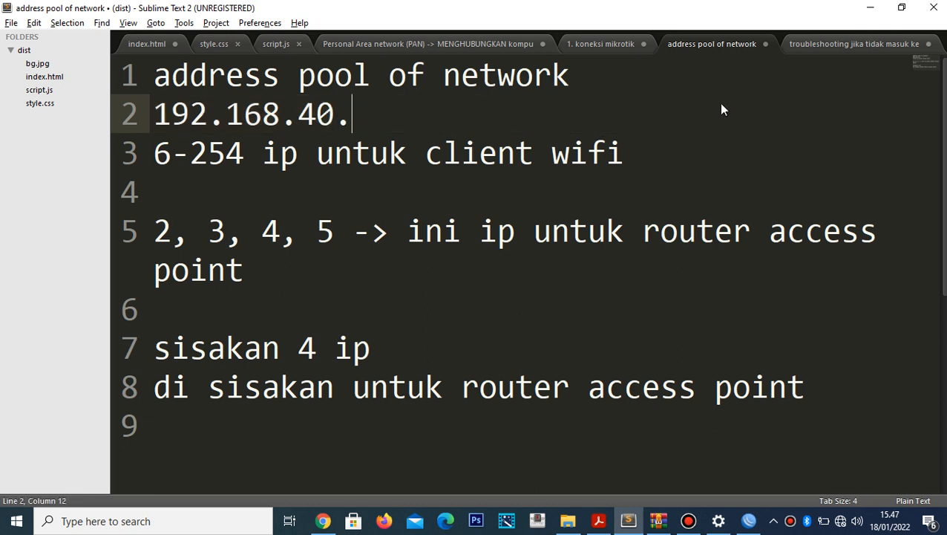
pyautogui.press('BackSpace')
pyautogui.write('.2 -')
pyautogui.press('BackSpace')
pyautogui.write('3 4 5')
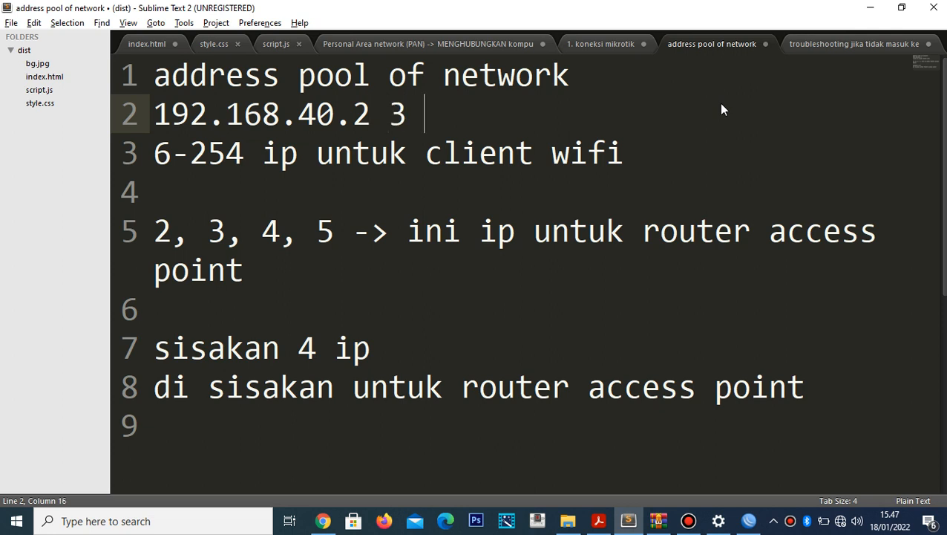
pyautogui.click(330, 525)
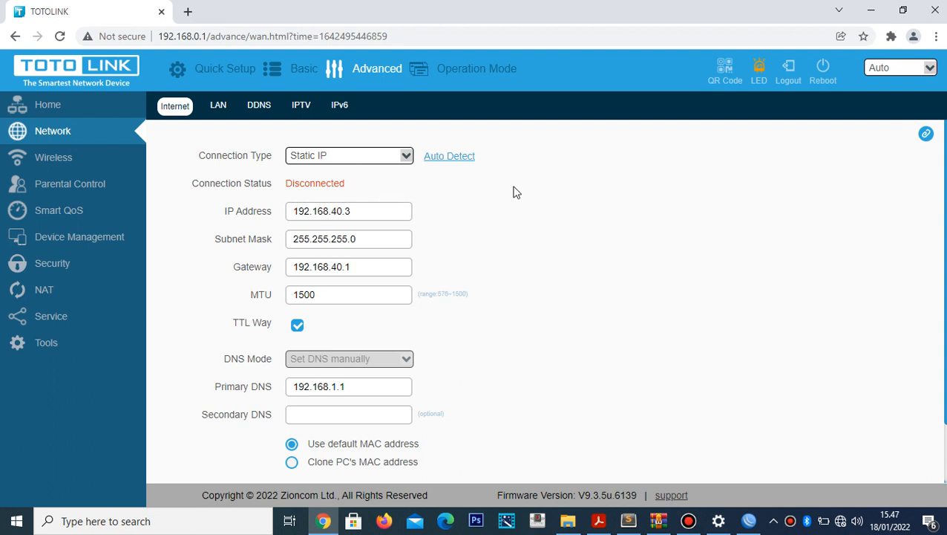
# - After the settings finish saving, open the Wireless Basic settings page showing SSID marea
pyautogui.click(47, 164)
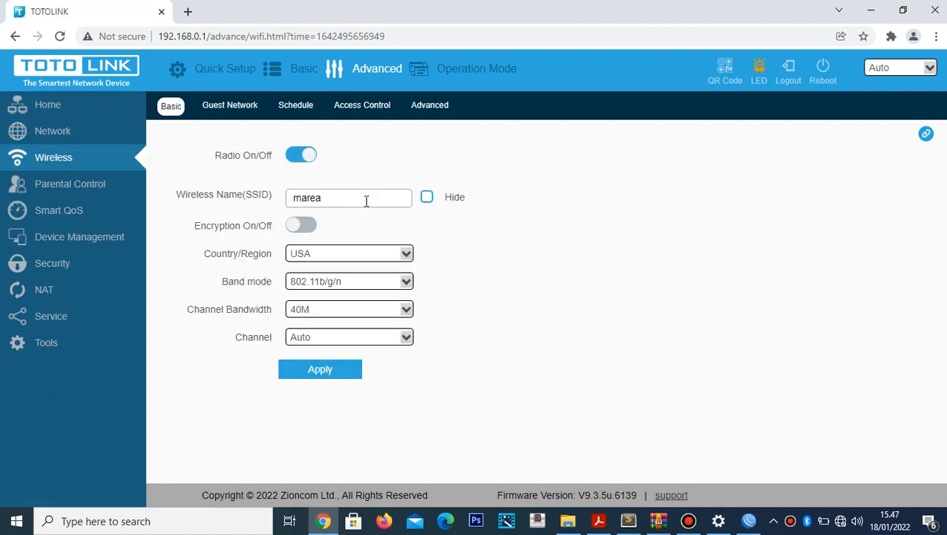
# - Rename the SSID from marea to WIFI YUDA, keep encryption off, and apply
pyautogui.doubleClick(366, 200)
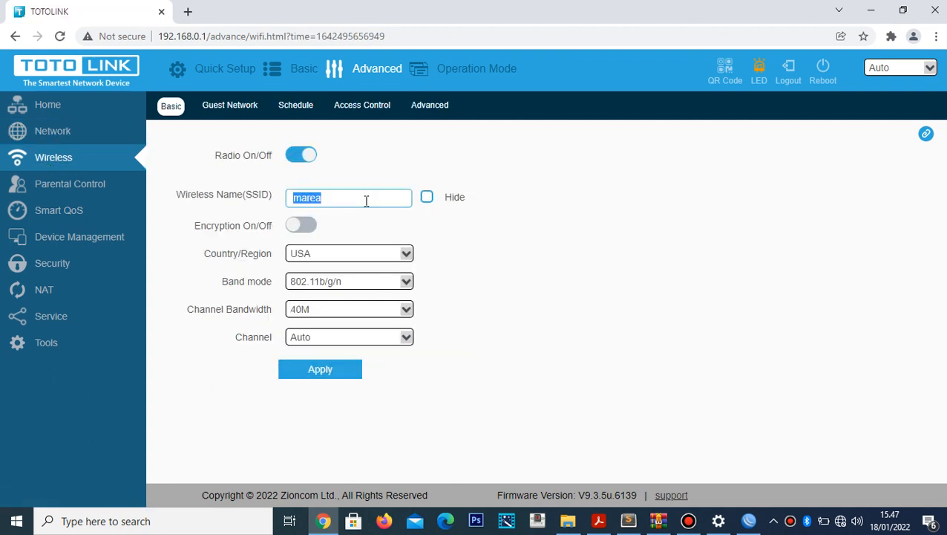
pyautogui.write('WIFI YUDA')
pyautogui.moveTo(365, 197); pyautogui.dragTo(287, 202)
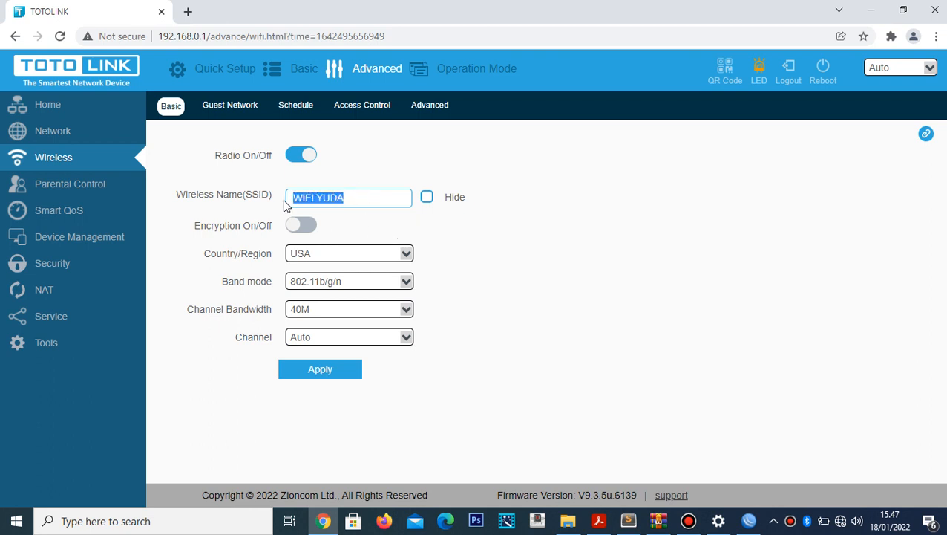
pyautogui.click(394, 229)
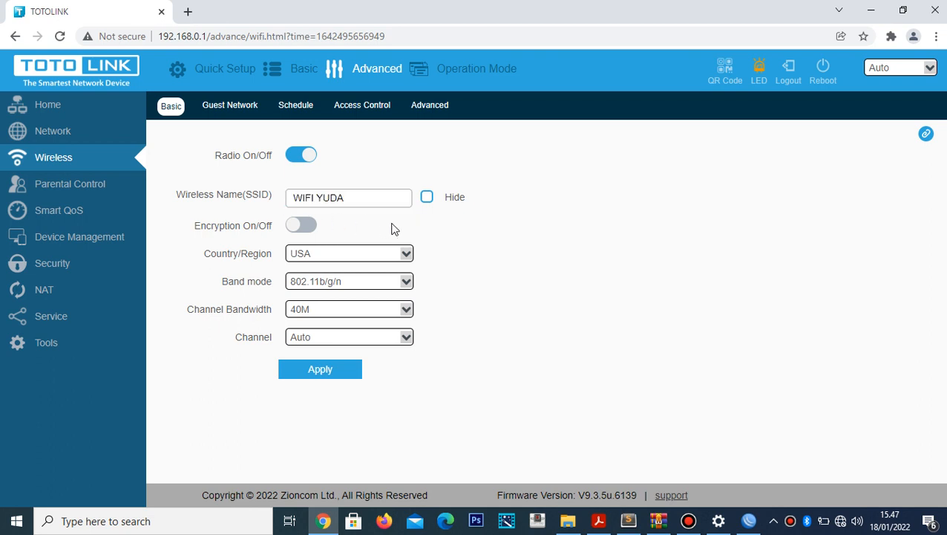
pyautogui.click(306, 227)
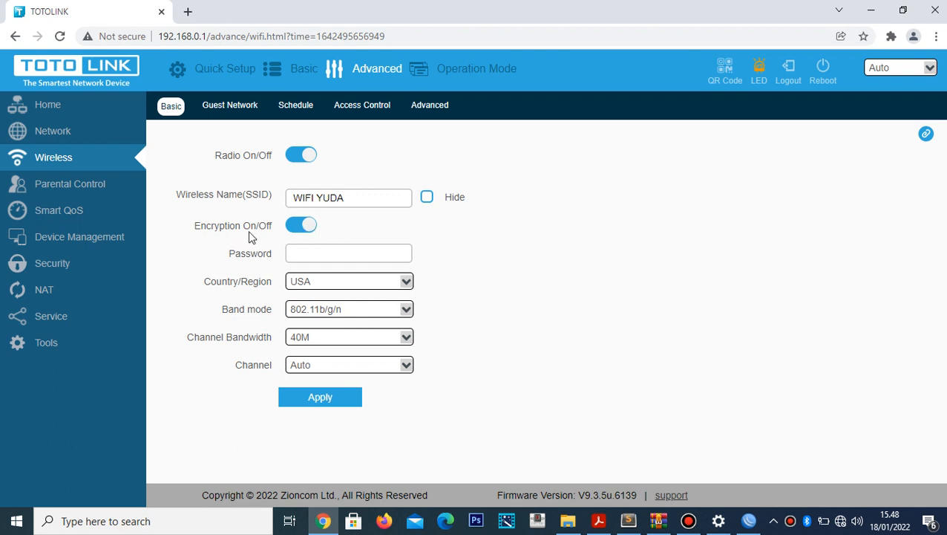
pyautogui.click(309, 230)
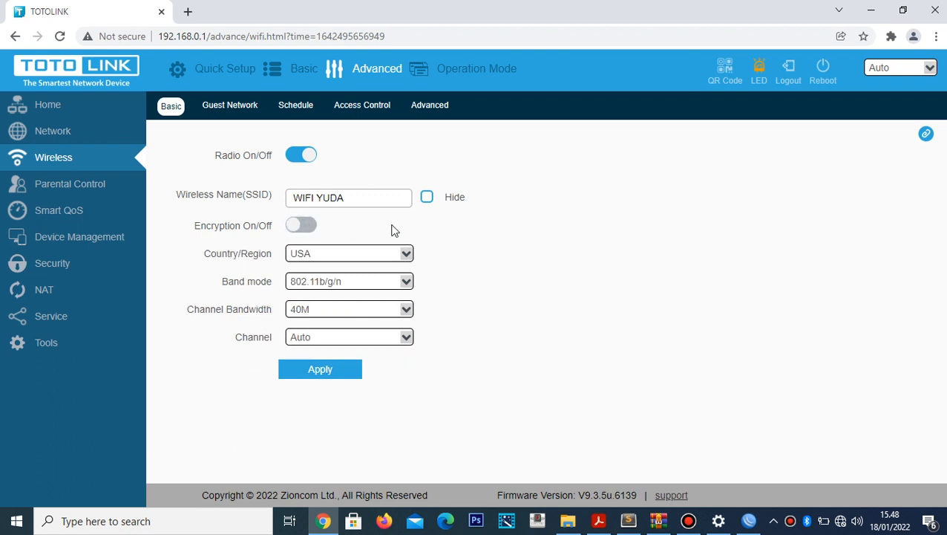
pyautogui.click(329, 375)
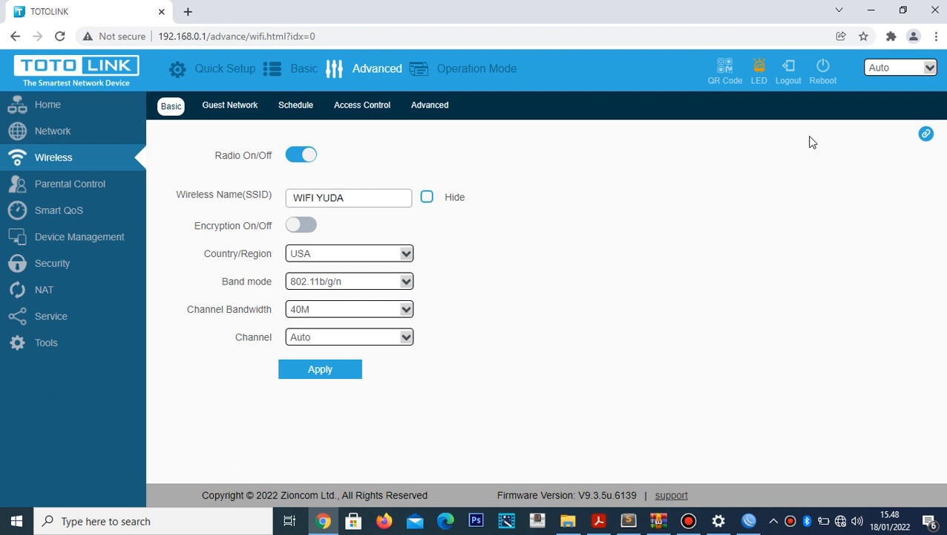
# - Reboot the TOTOLINK router, then close Chrome once the login page returns
pyautogui.click(826, 78)
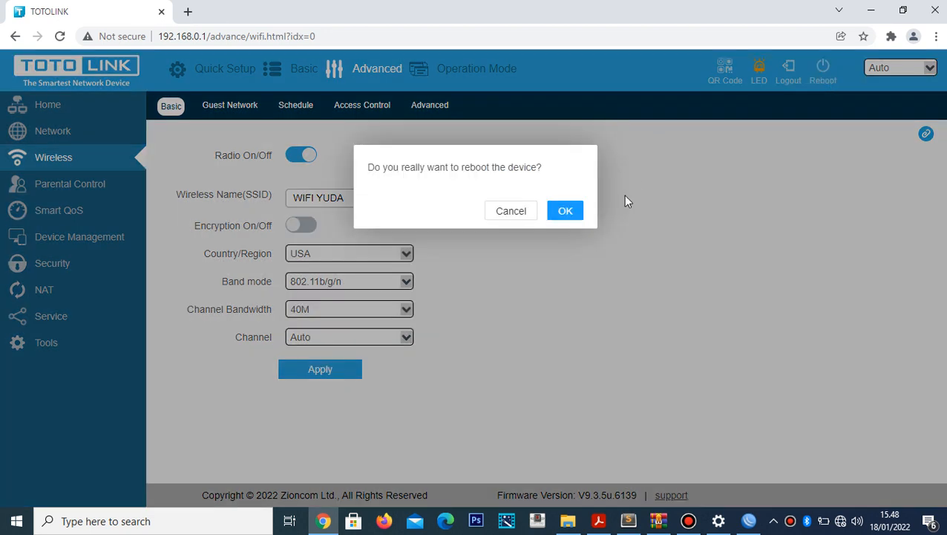
pyautogui.click(565, 212)
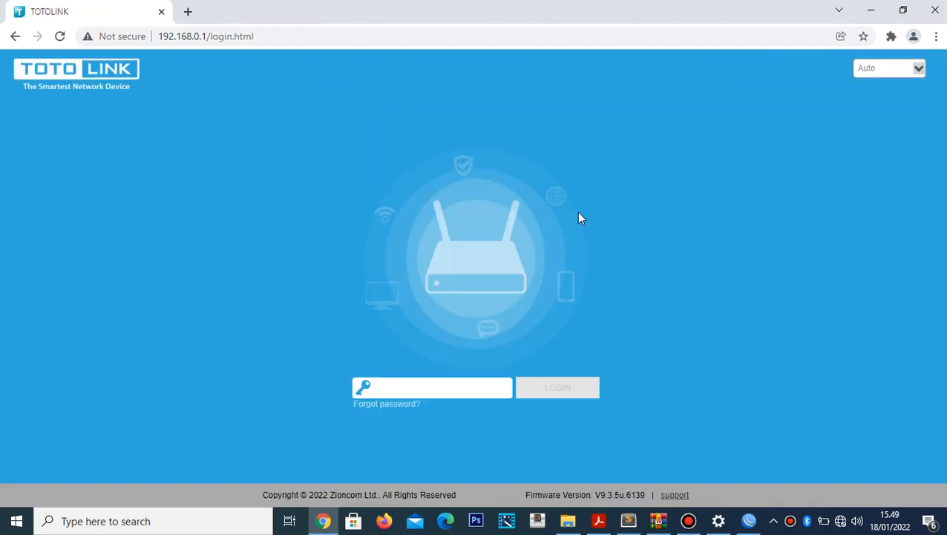
pyautogui.click(934, 10)
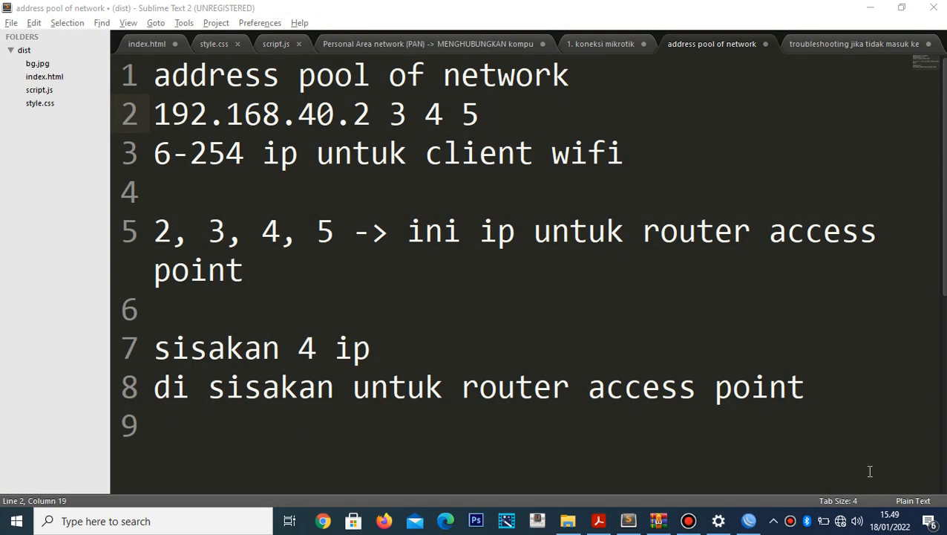
# - Rescan Wi-Fi to confirm WIFI YUDA shows as open, then bring up topologi mikrotik.pdf in Acrobat
pyautogui.click(842, 522)
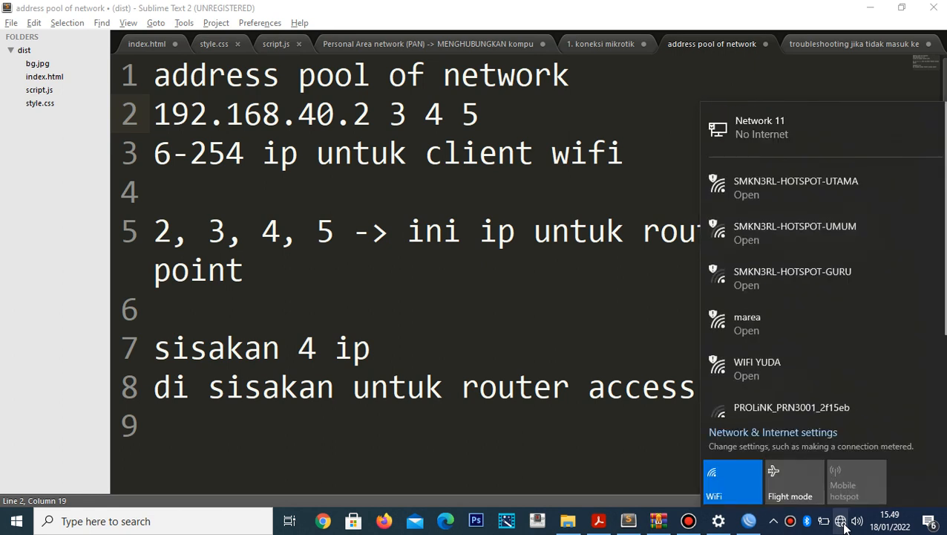
pyautogui.click(727, 480)
pyautogui.click(738, 480)
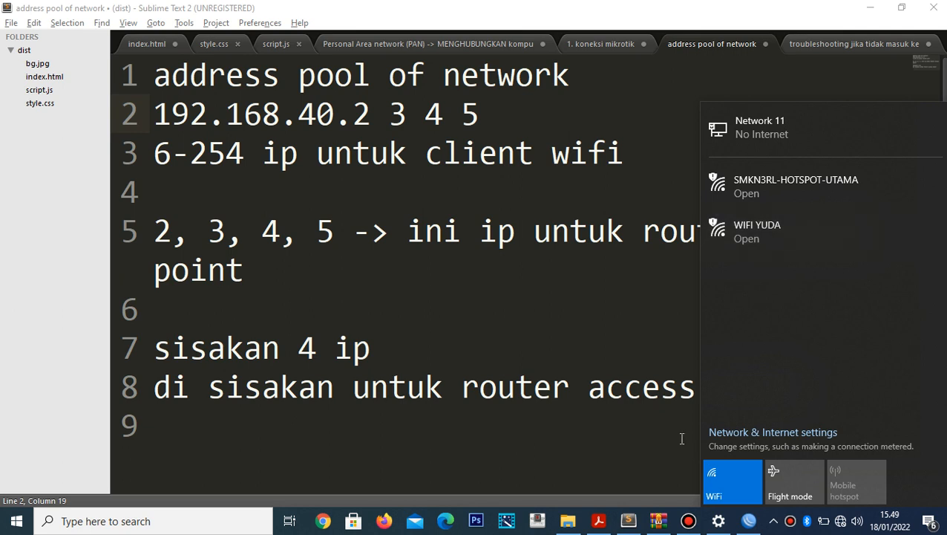
pyautogui.click(622, 447)
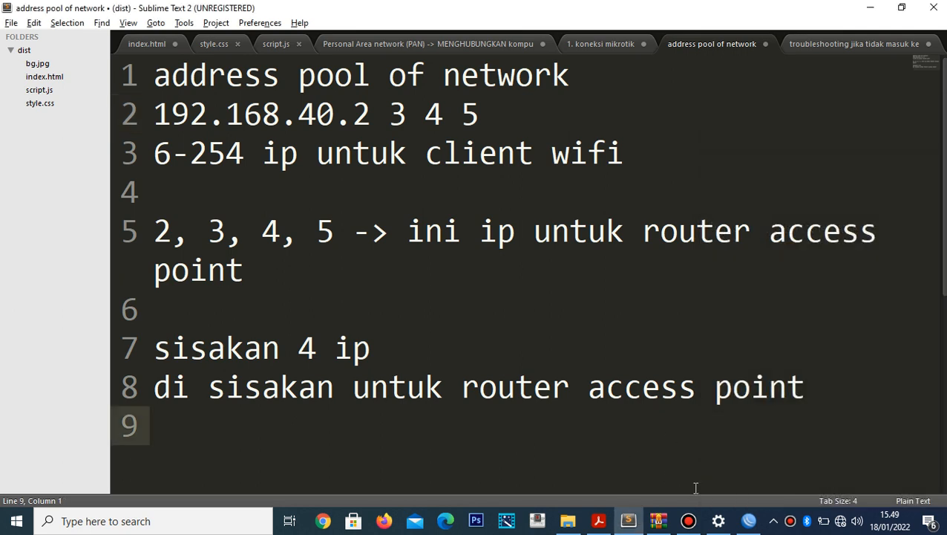
pyautogui.click(599, 522)
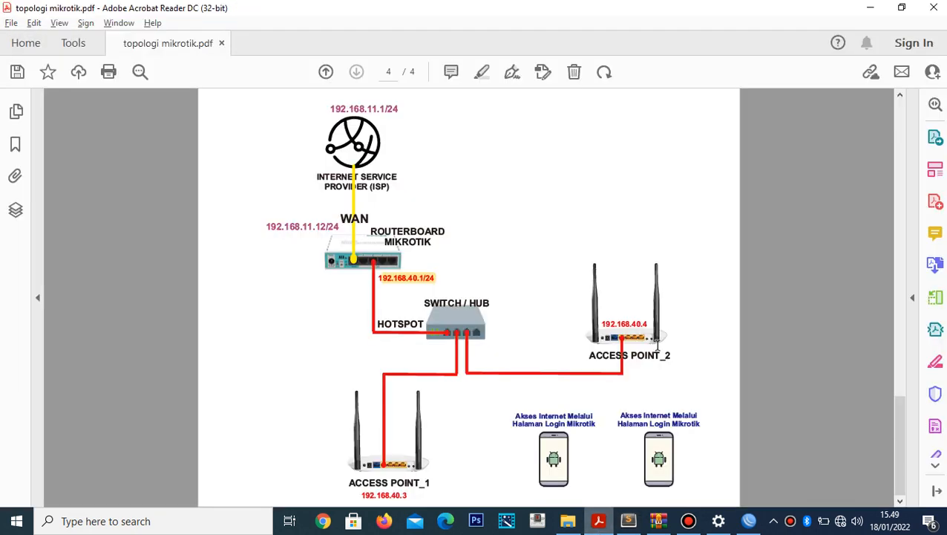